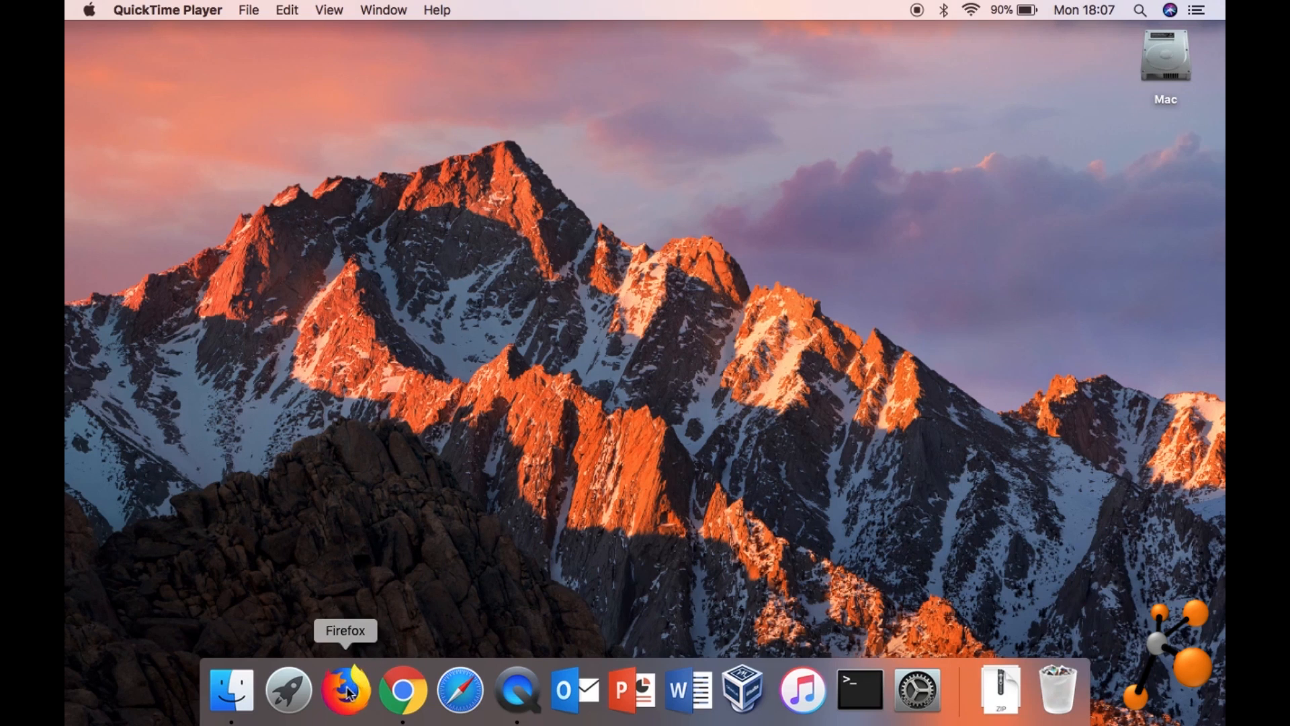
# Open Google Chrome and search the web for "sketchup make".
pyautogui.click(403, 689)
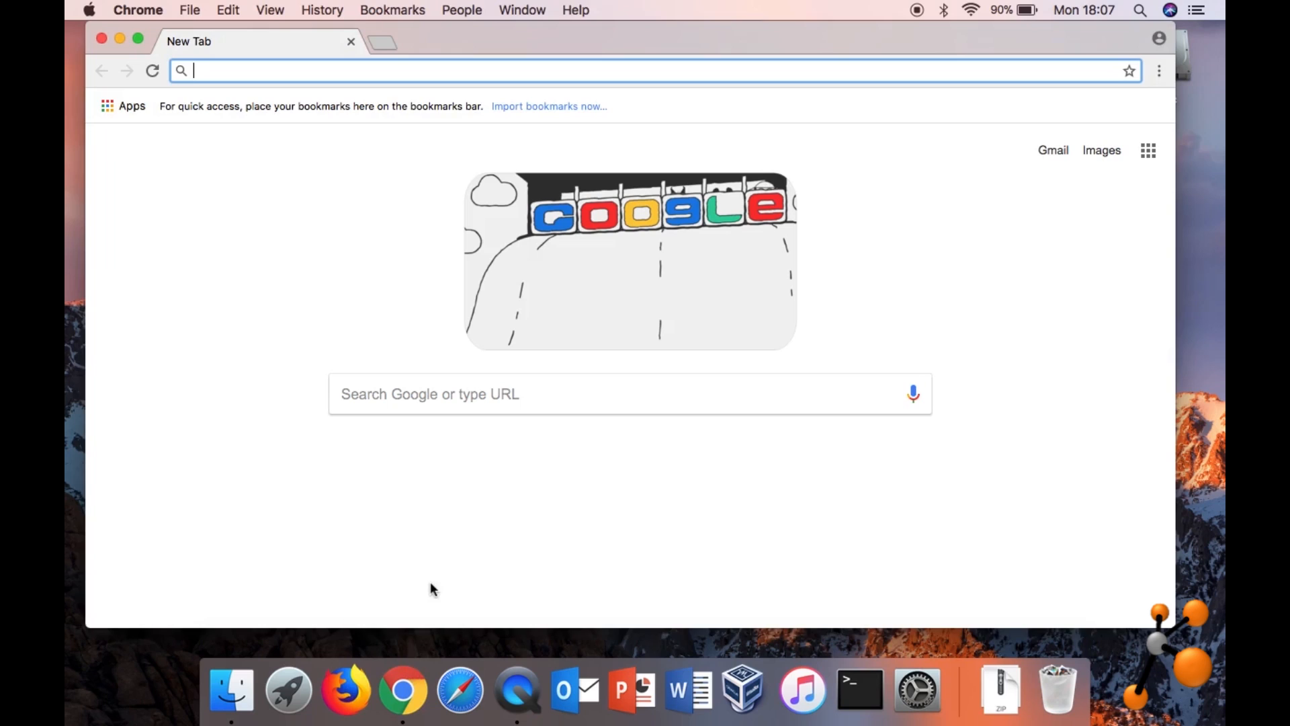
pyautogui.click(464, 404)
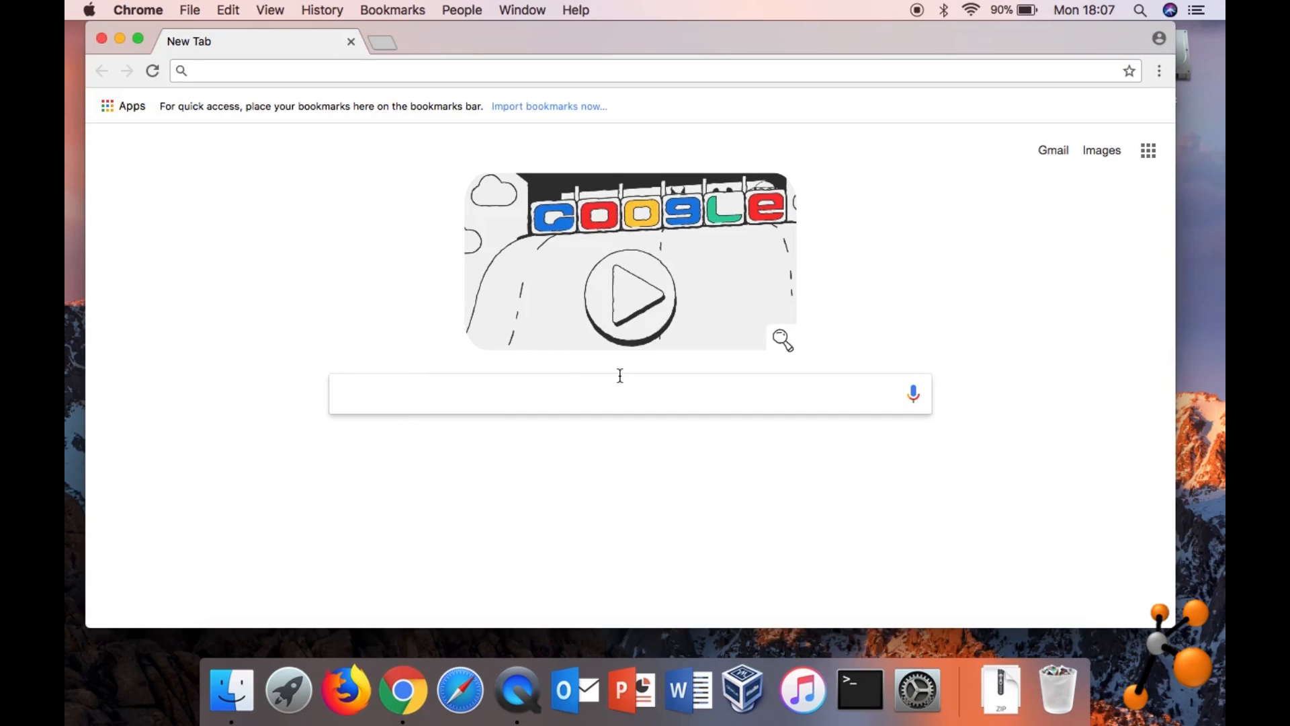
pyautogui.write('sc')
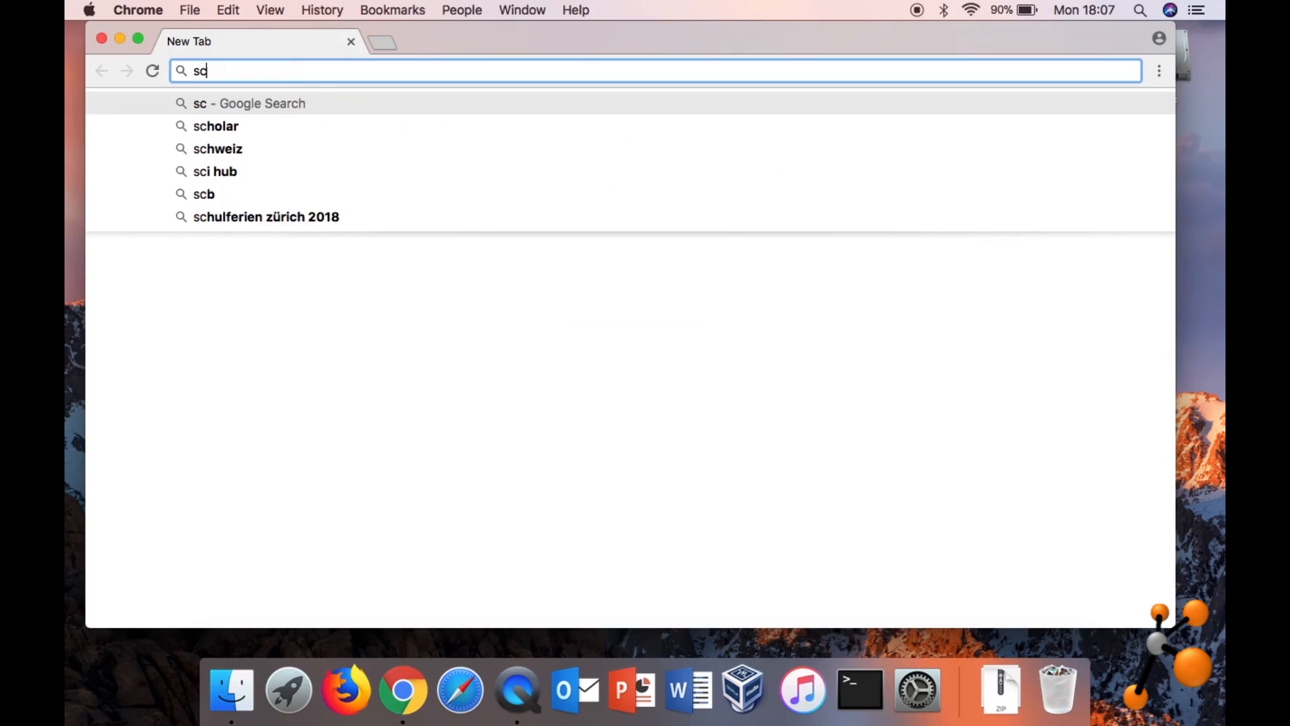
pyautogui.press('BackSpace')
pyautogui.write('ketchup make')
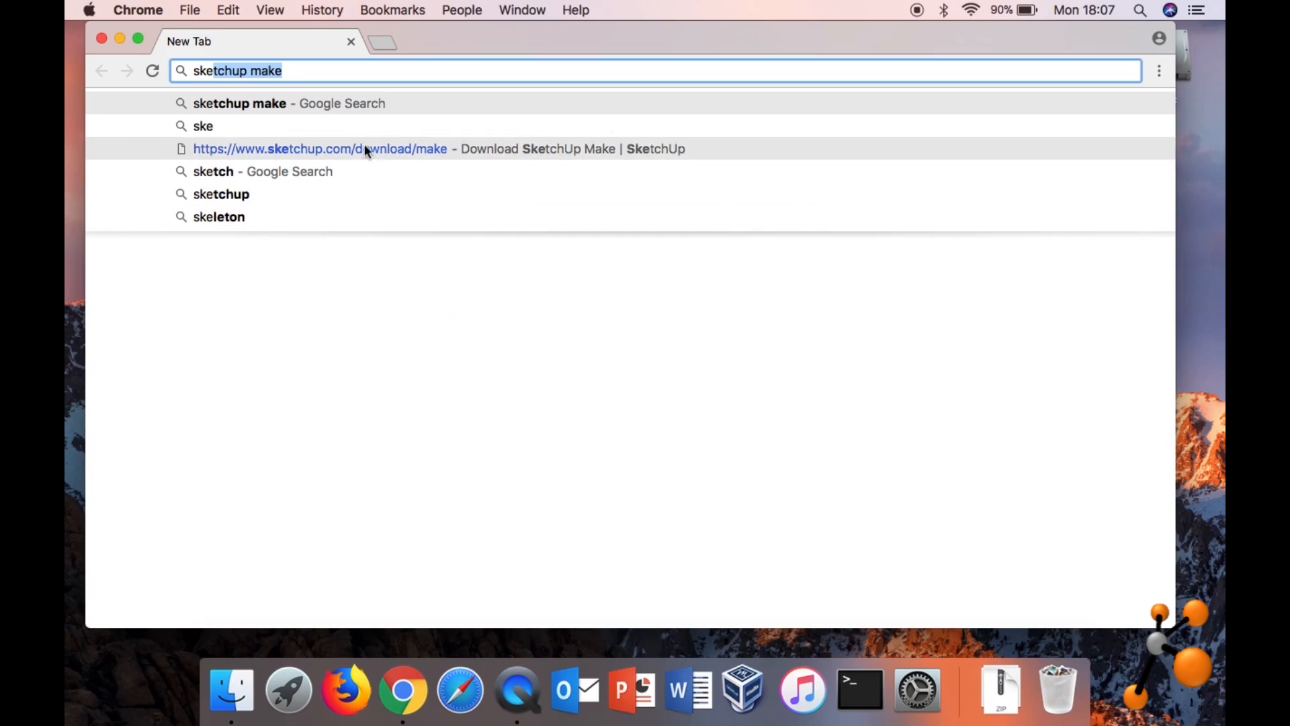
pyautogui.click(280, 99)
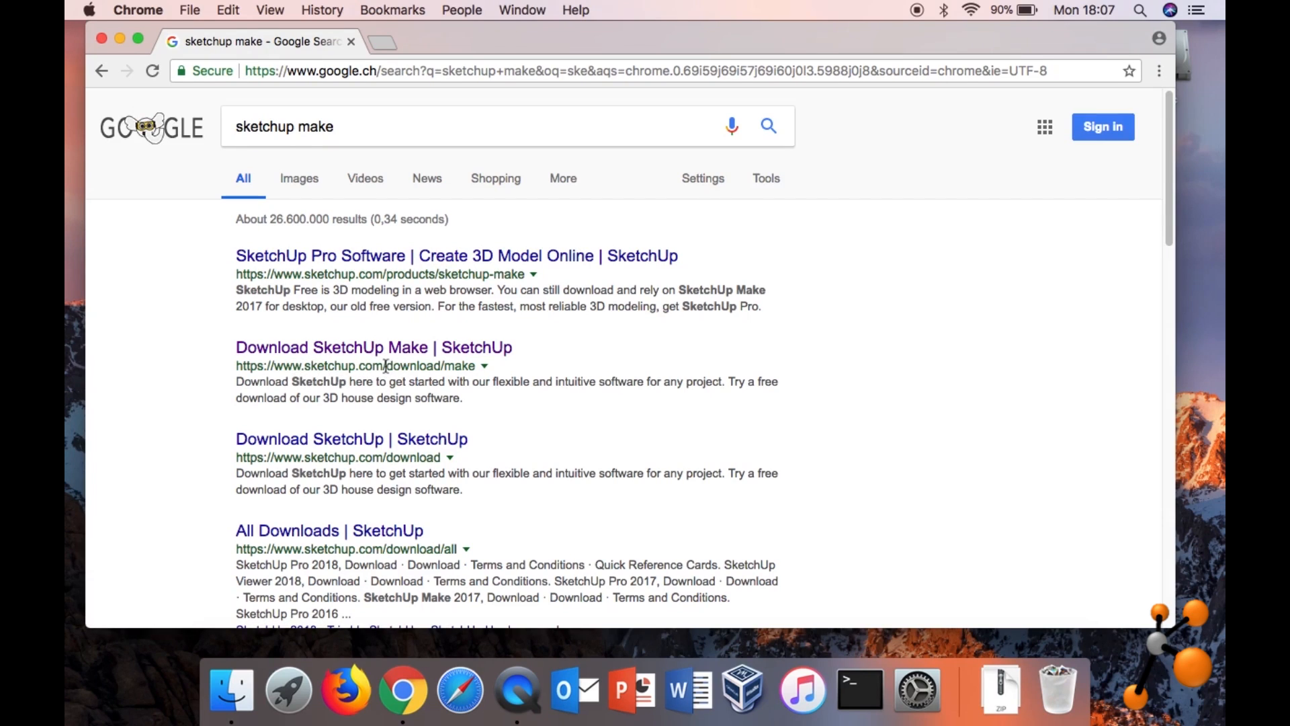
# Open the Download SketchUp Make page on sketchup.com and bring its registration form into view.
pyautogui.moveTo(386, 367)
pyautogui.mouseDown()
pyautogui.moveTo(457, 367)
pyautogui.moveTo(444, 366)
pyautogui.mouseUp()
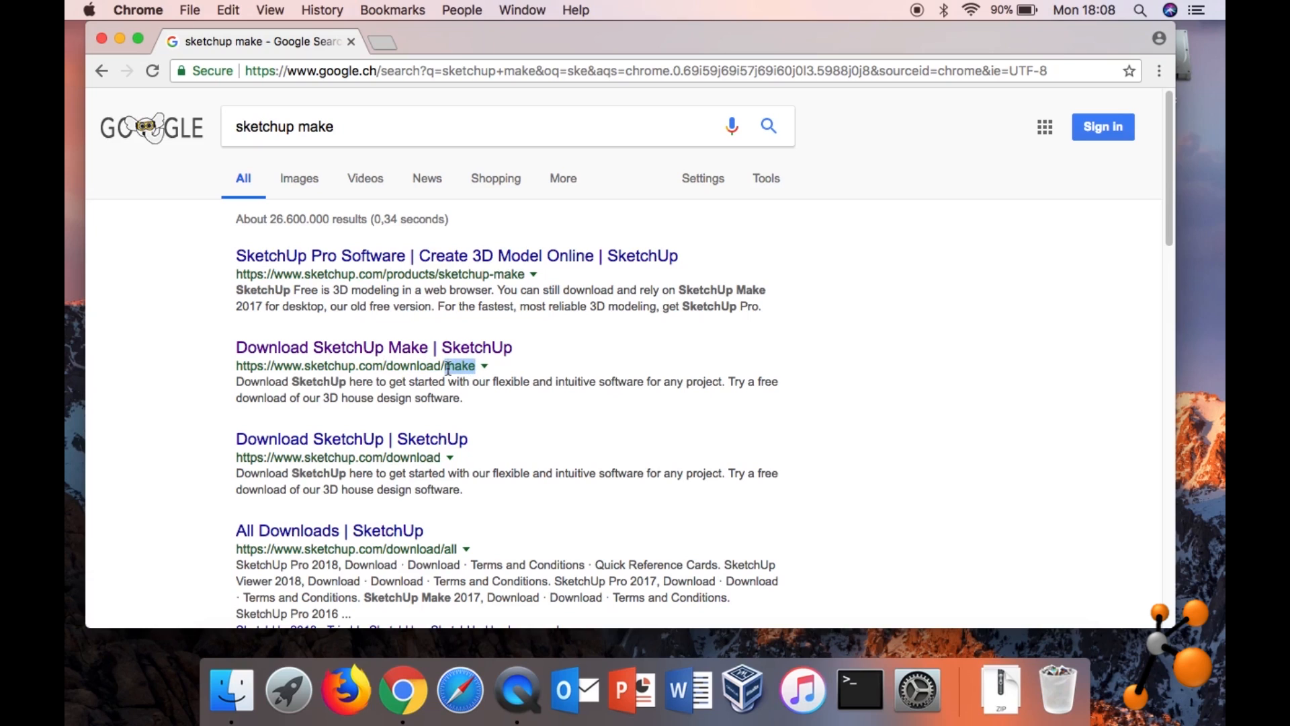
pyautogui.click(296, 360)
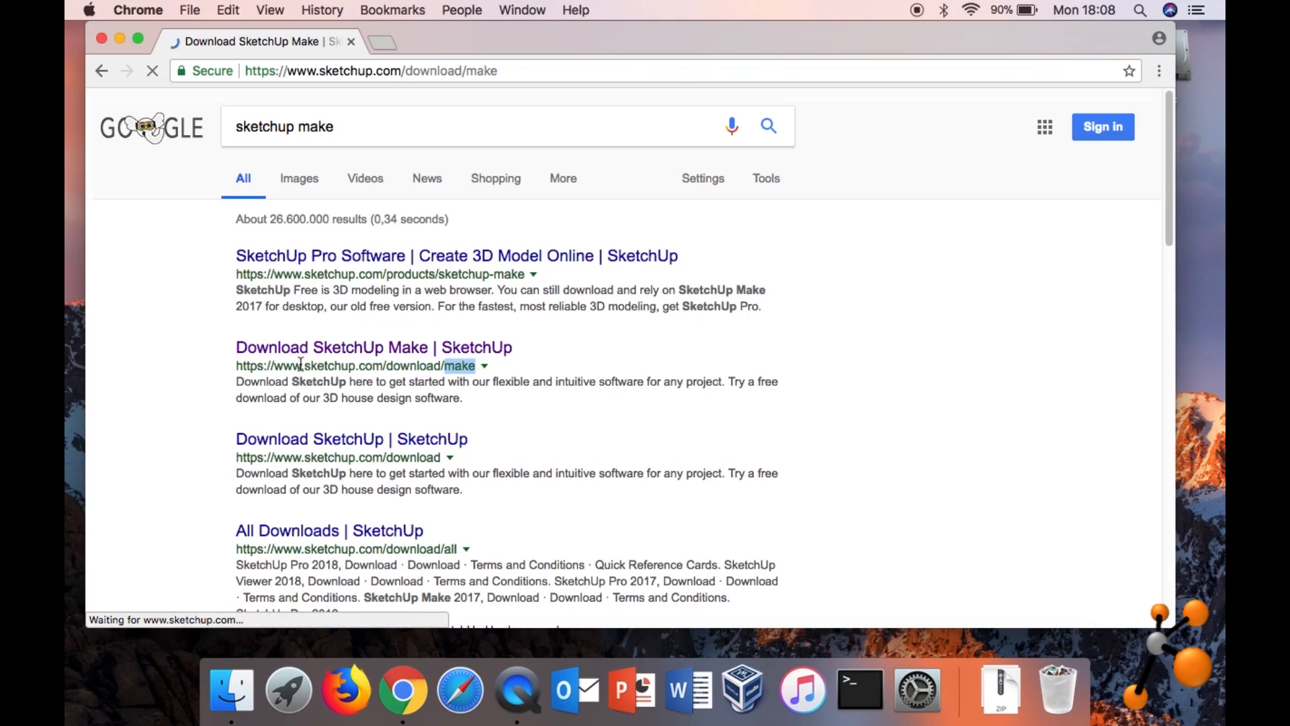
pyautogui.scroll(-2, 492, 319)
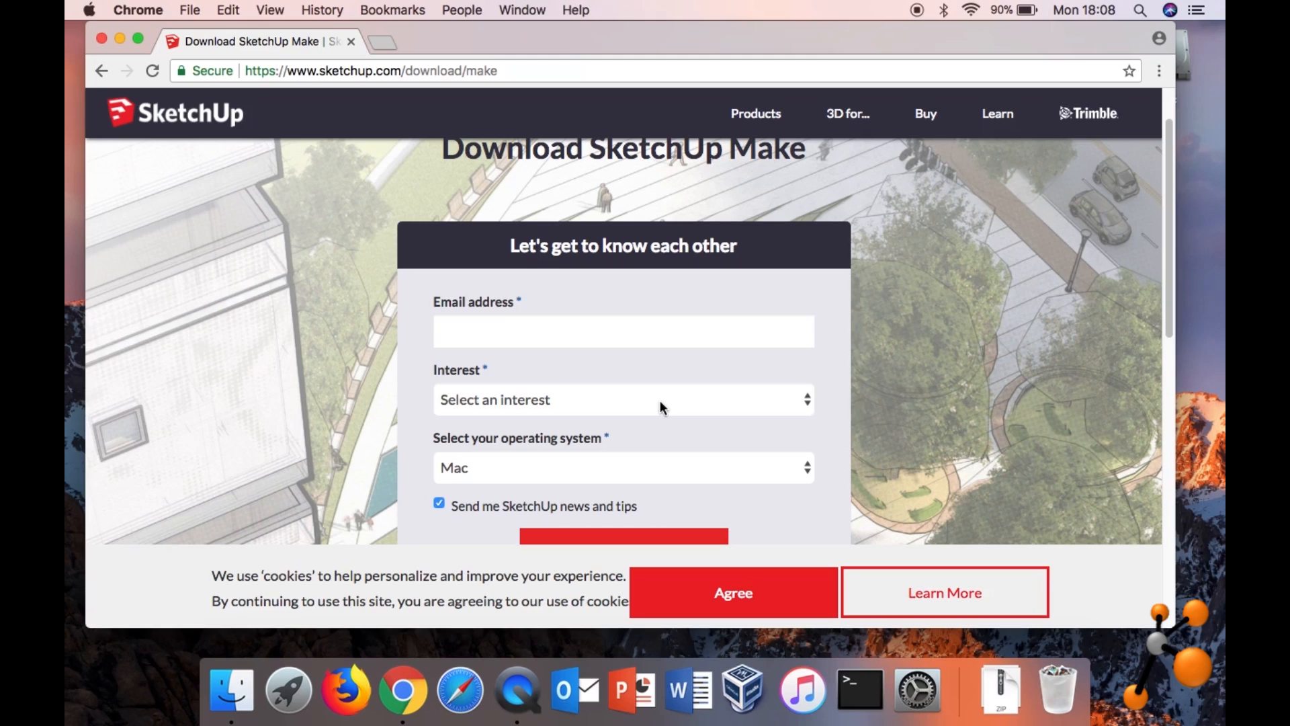
# Review the interest and operating system choices on the SketchUp Make download form without changing them.
pyautogui.click(805, 403)
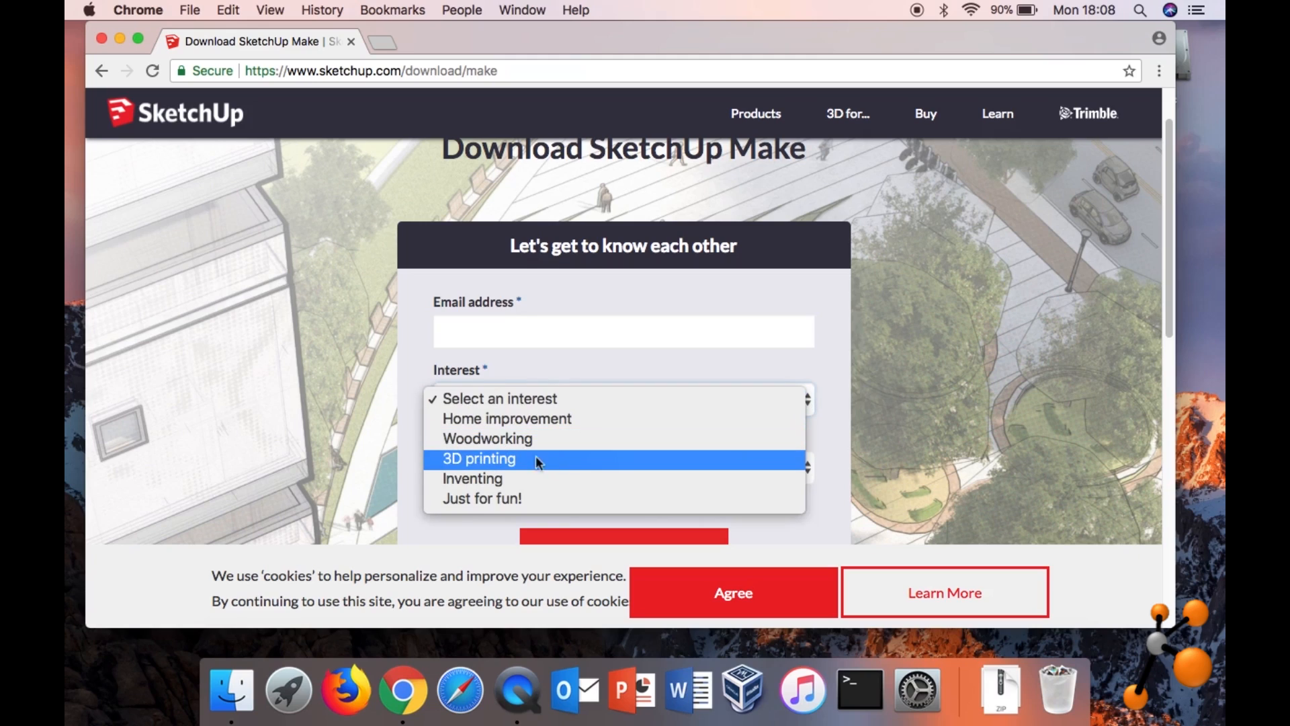
pyautogui.click(799, 337)
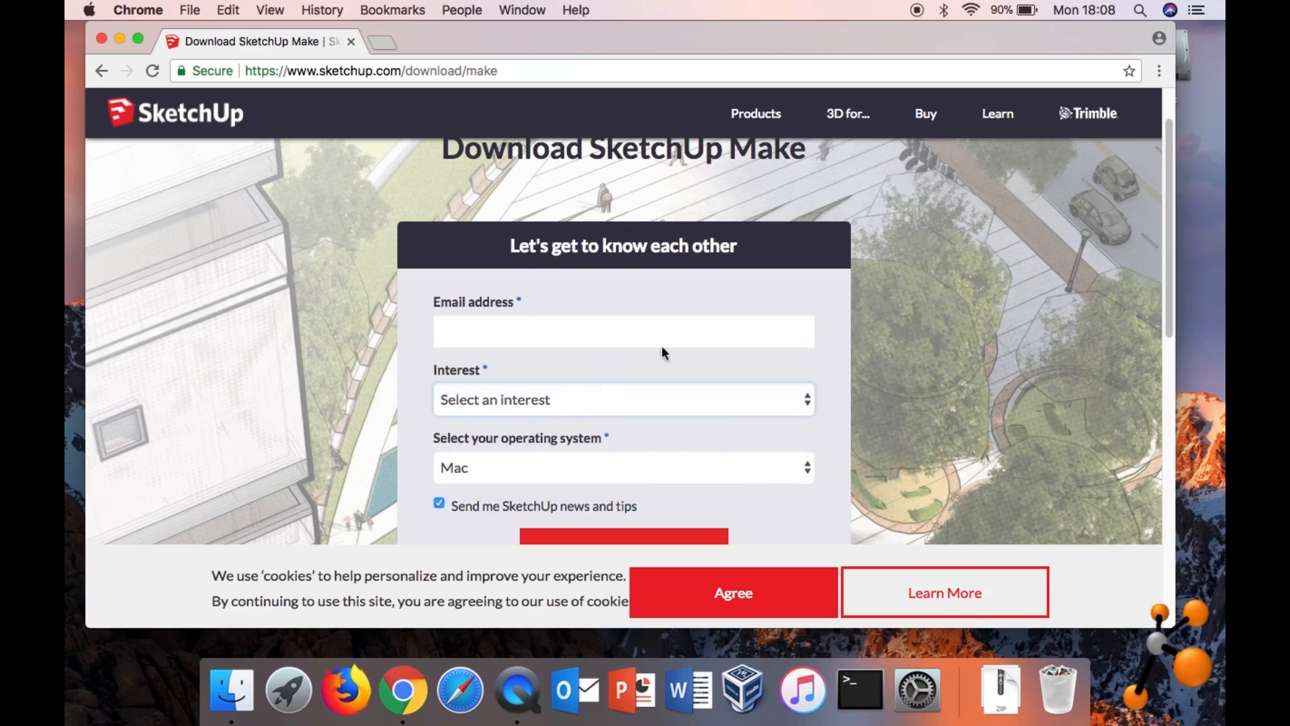
pyautogui.click(805, 464)
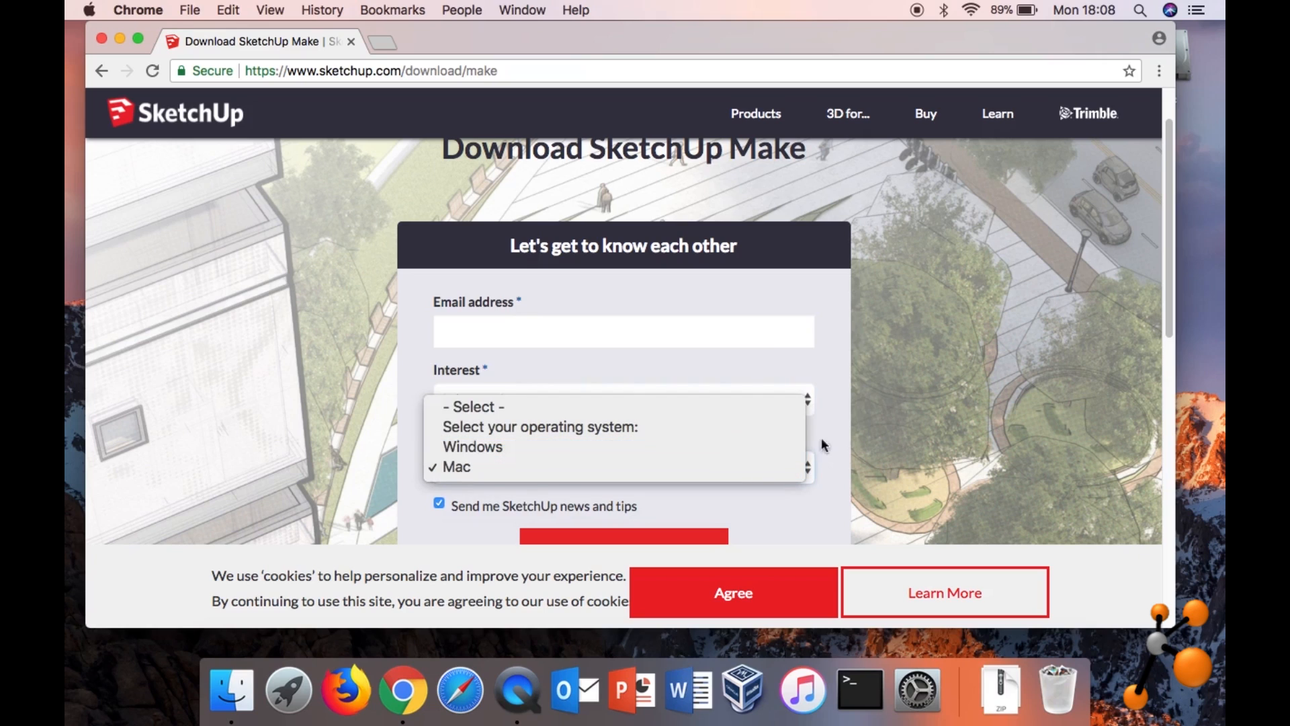
pyautogui.click(822, 438)
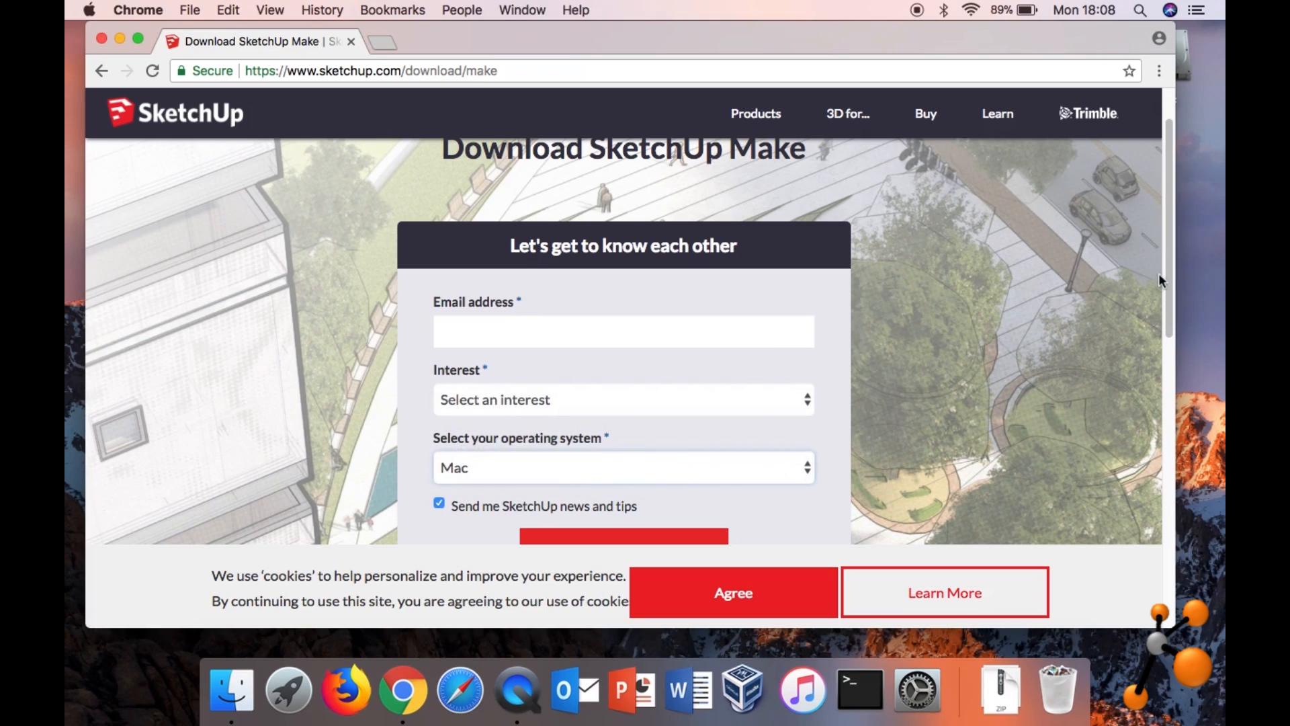
pyautogui.moveTo(1166, 272); pyautogui.dragTo(1159, 329)
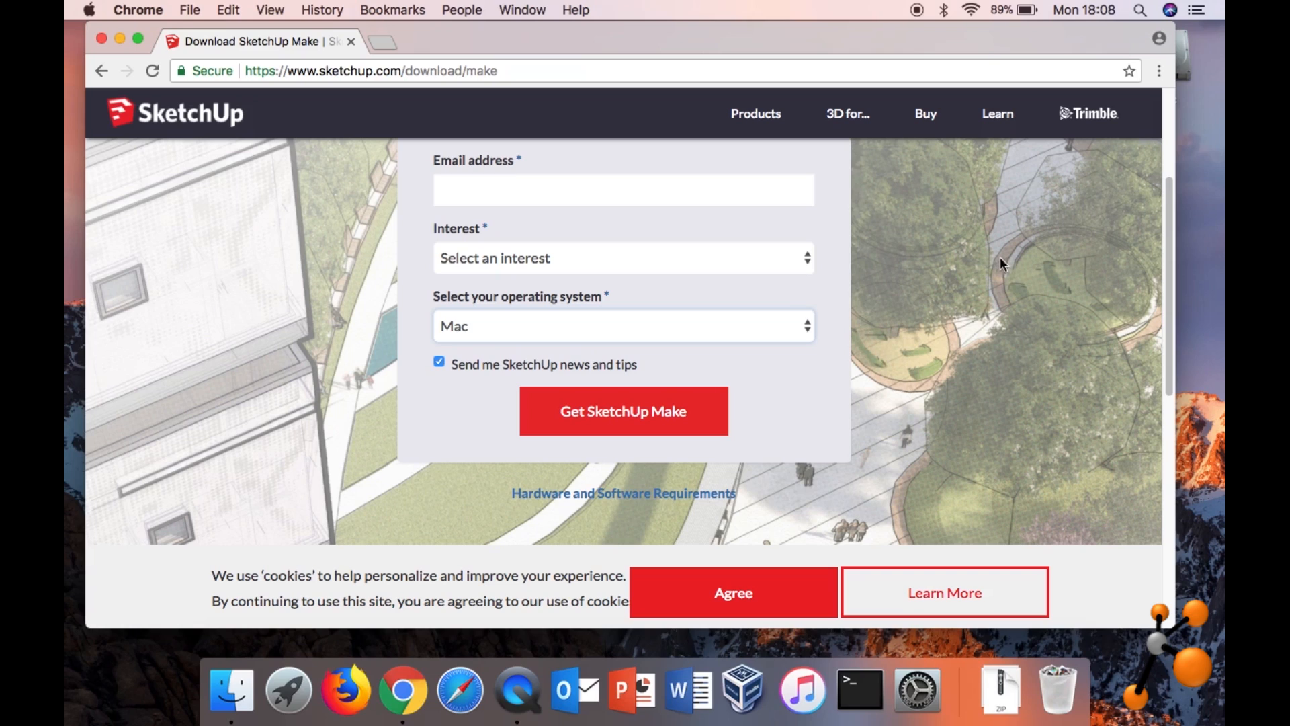
# Close the browser window and launch SketchUp from the installed applications.
pyautogui.click(101, 38)
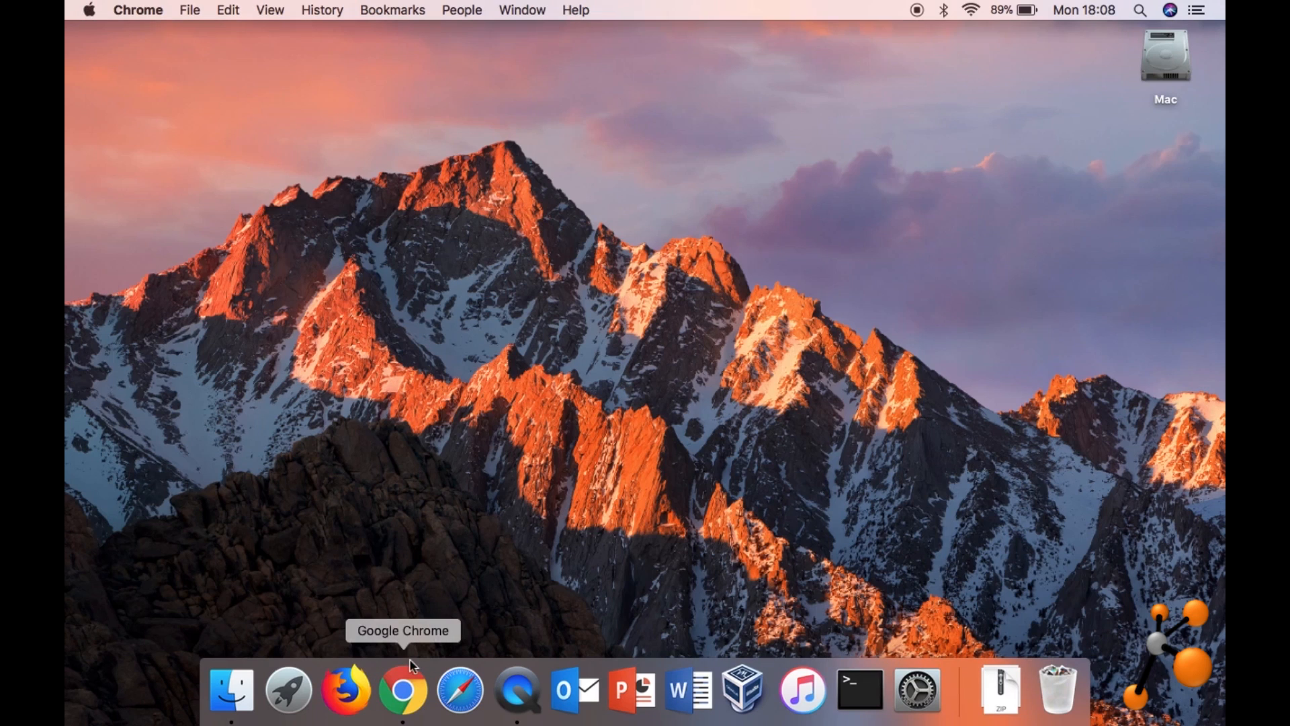
pyautogui.click(289, 689)
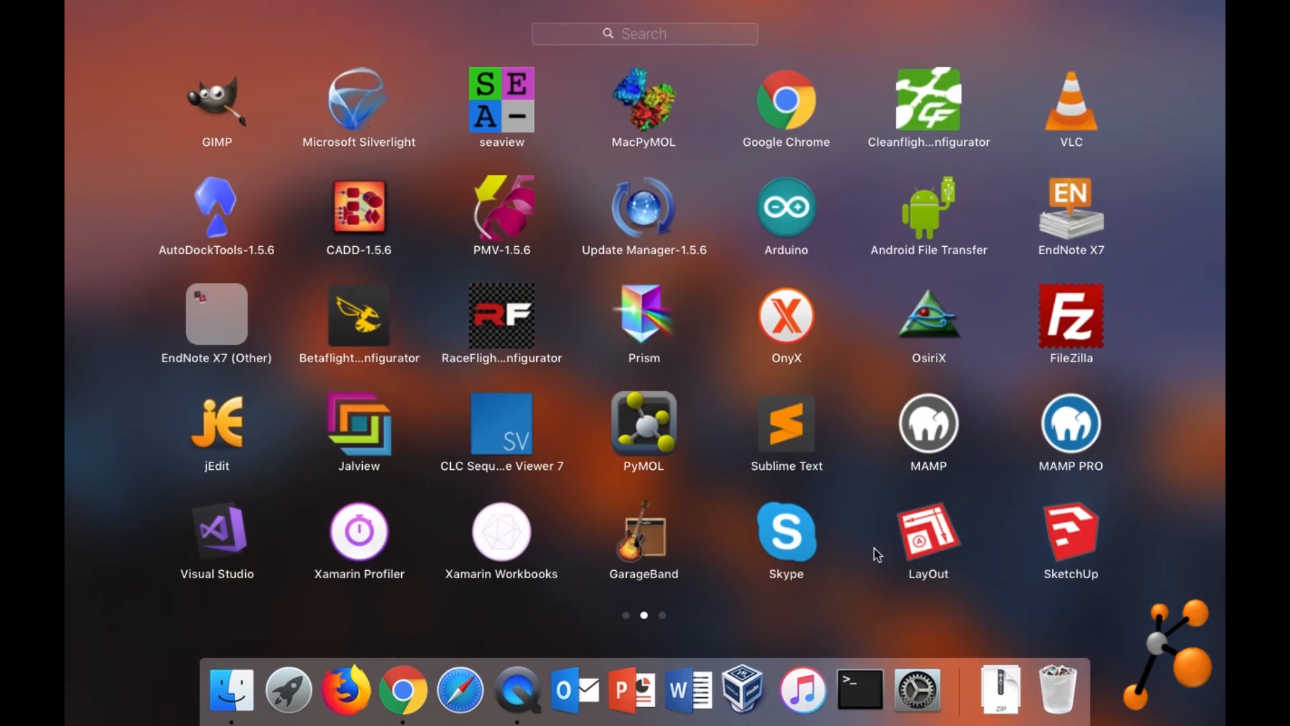
pyautogui.click(1064, 534)
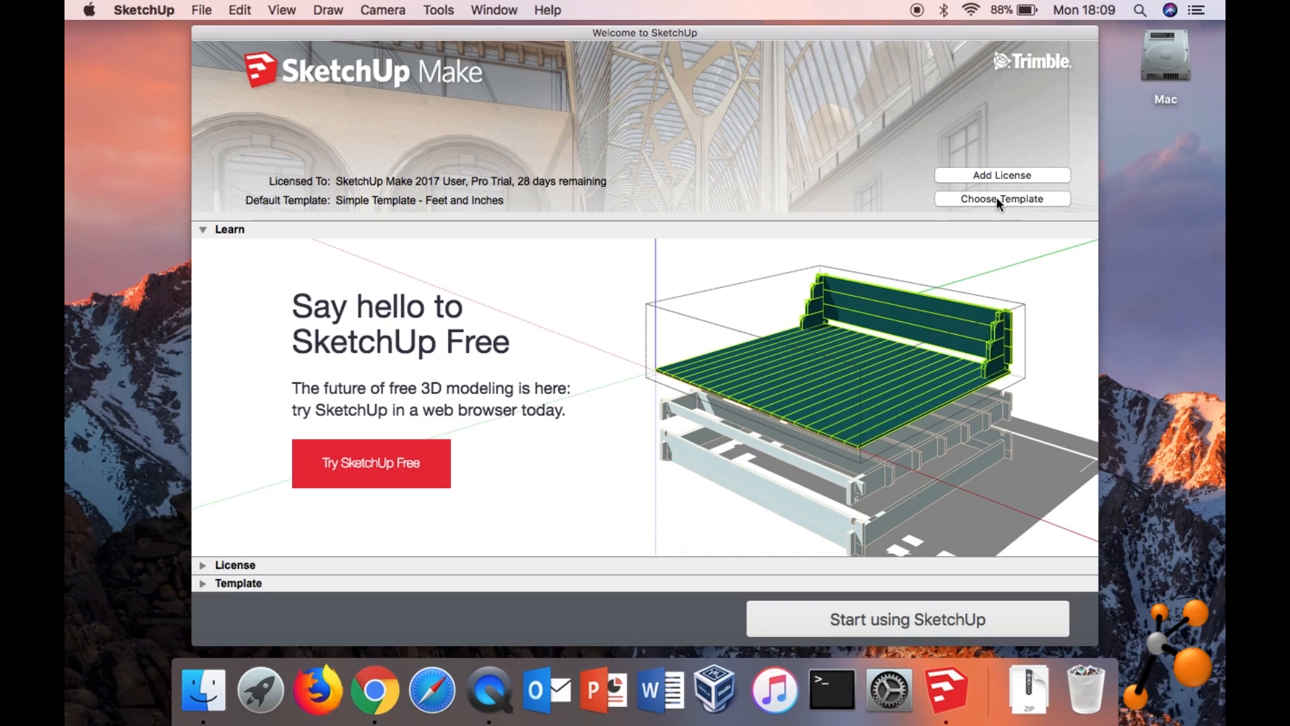
# Choose the Simple Template - Feet and Inches in the welcome window and start using SketchUp.
pyautogui.click(202, 584)
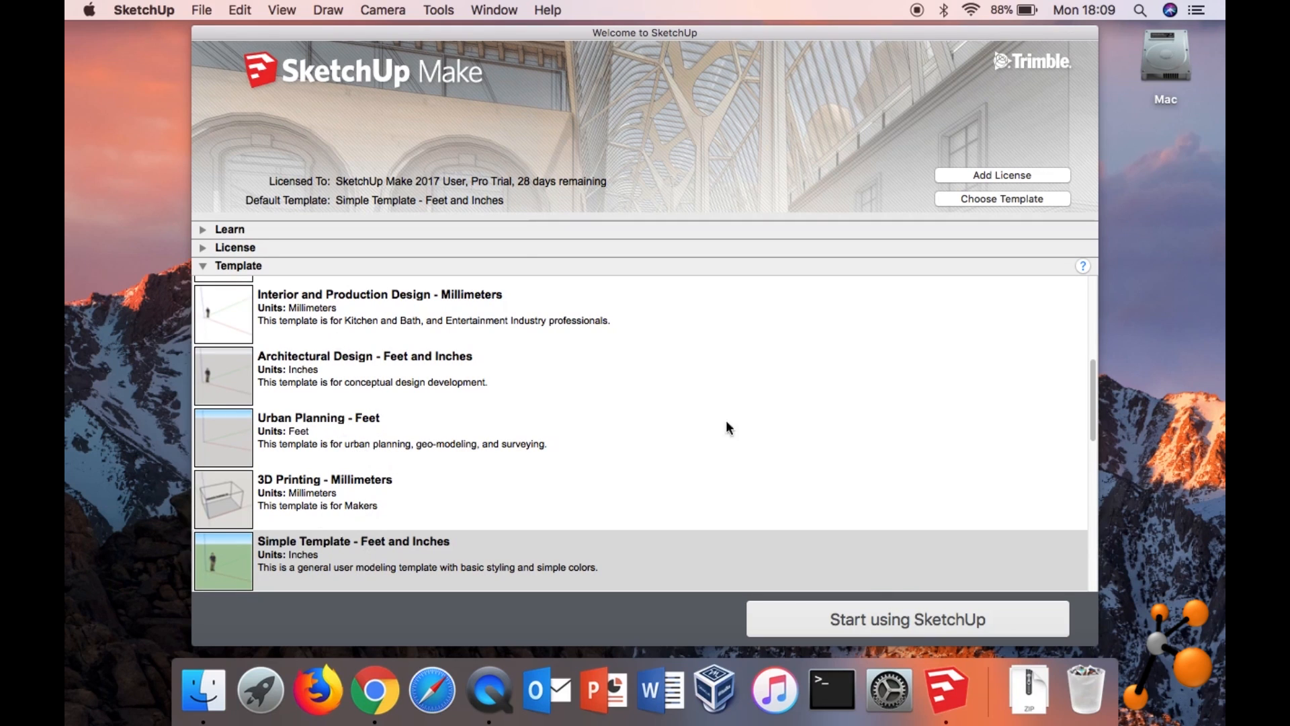
pyautogui.scroll(-5, 1074, 444)
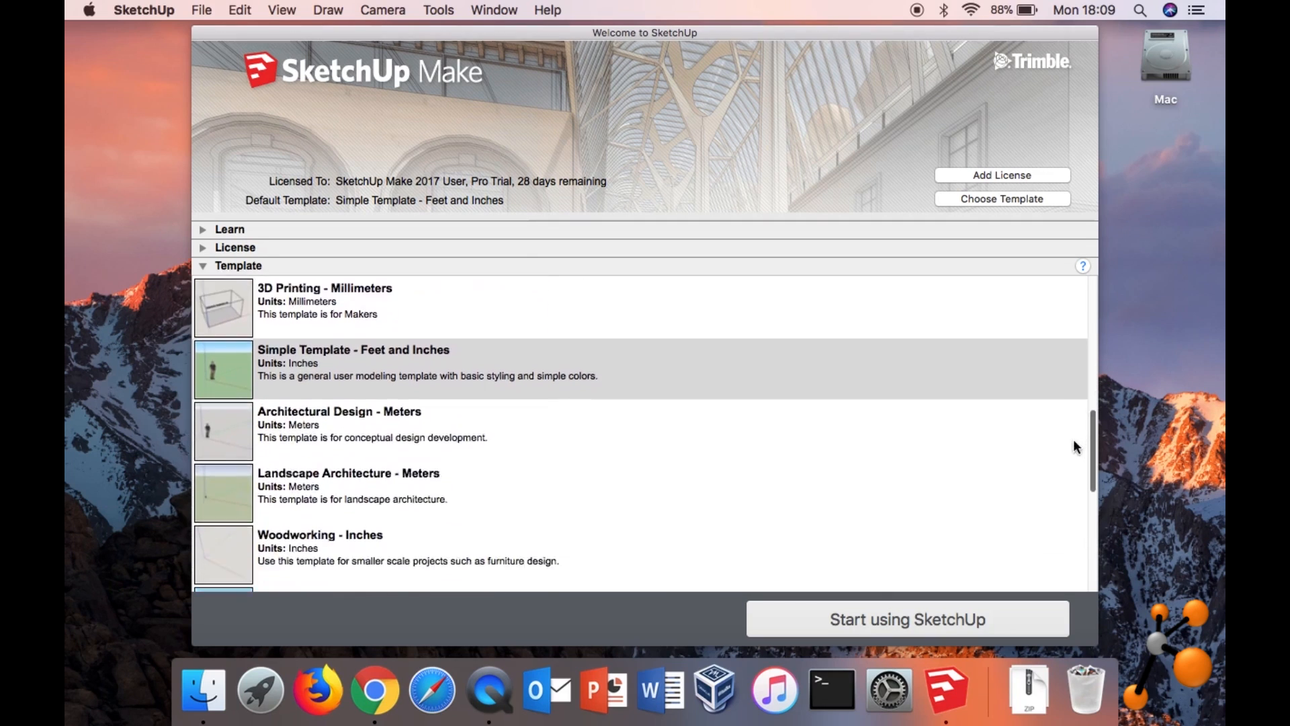
pyautogui.scroll(5, 1069, 444)
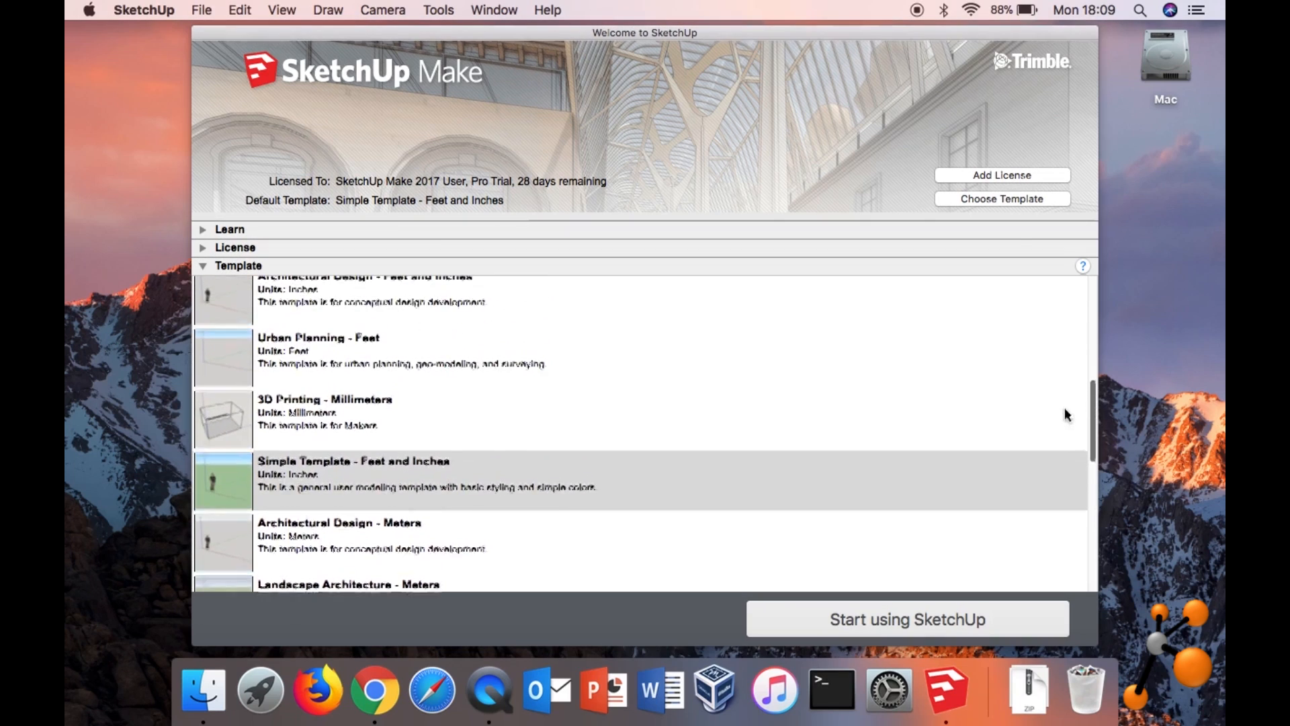
pyautogui.scroll(-2, 1067, 413)
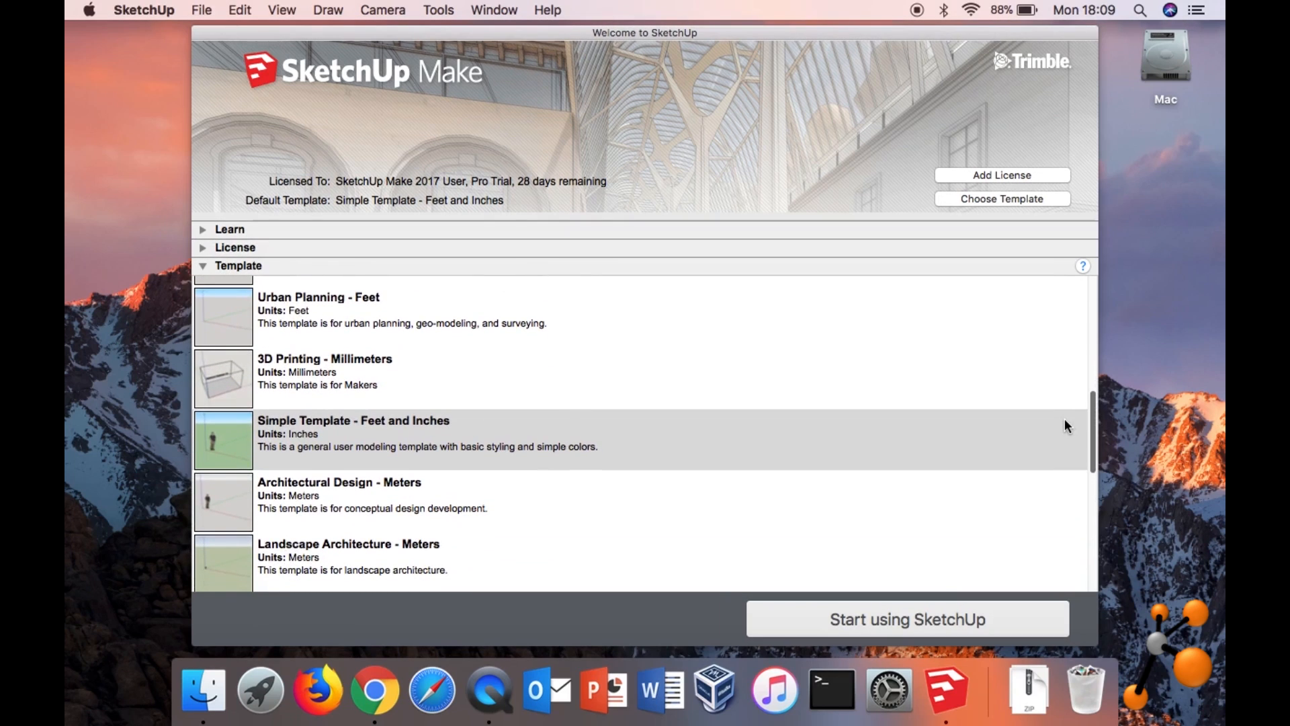
pyautogui.moveTo(1065, 418); pyautogui.dragTo(1064, 420)
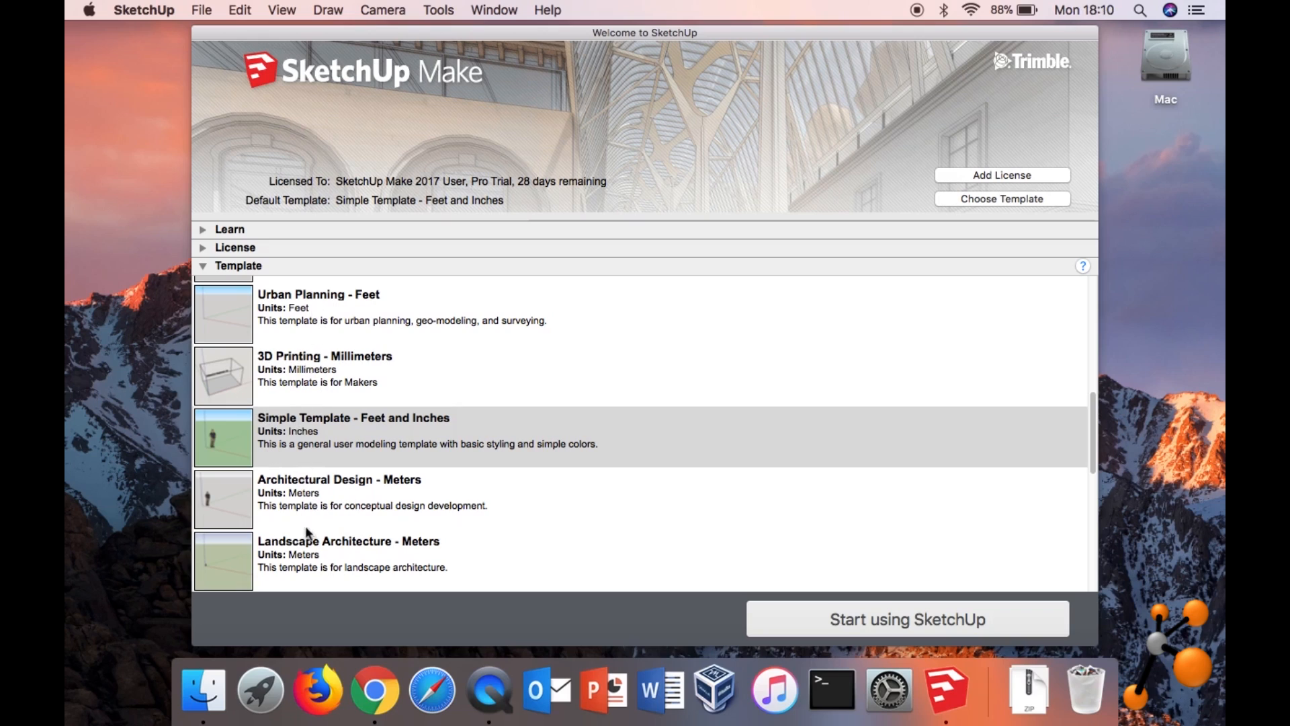
pyautogui.click(297, 441)
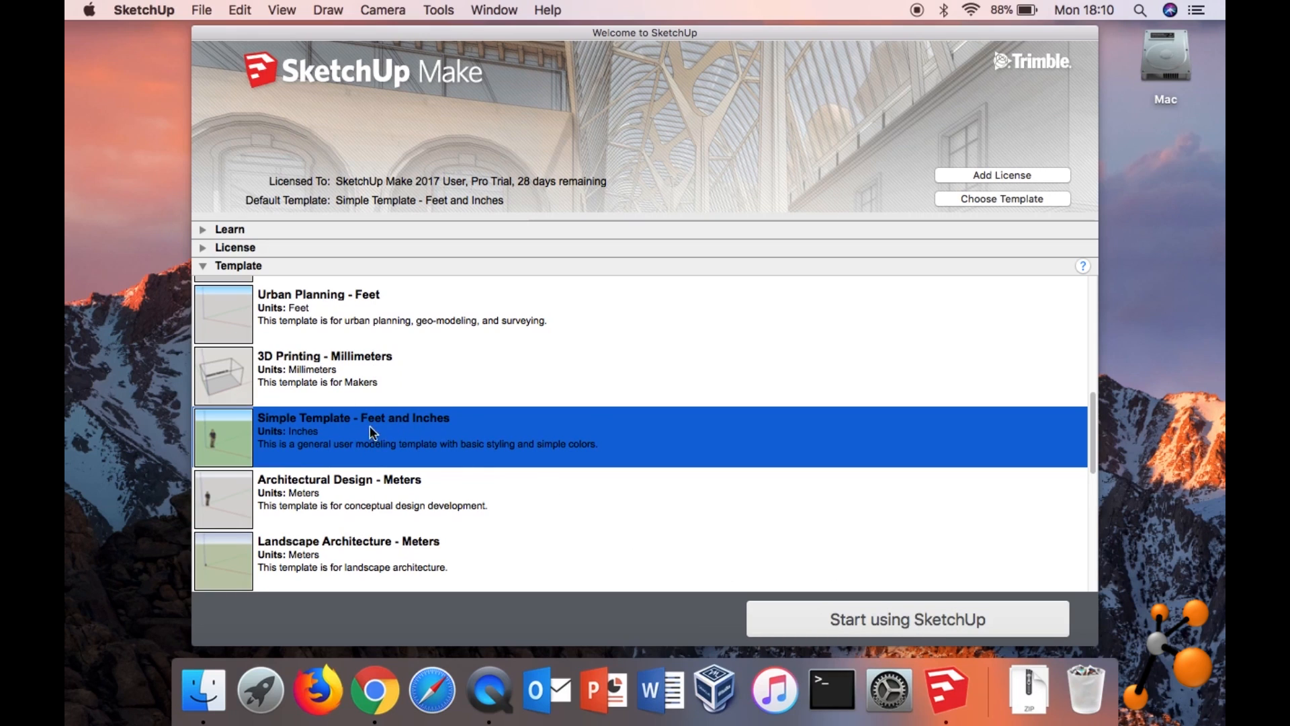
pyautogui.click(891, 621)
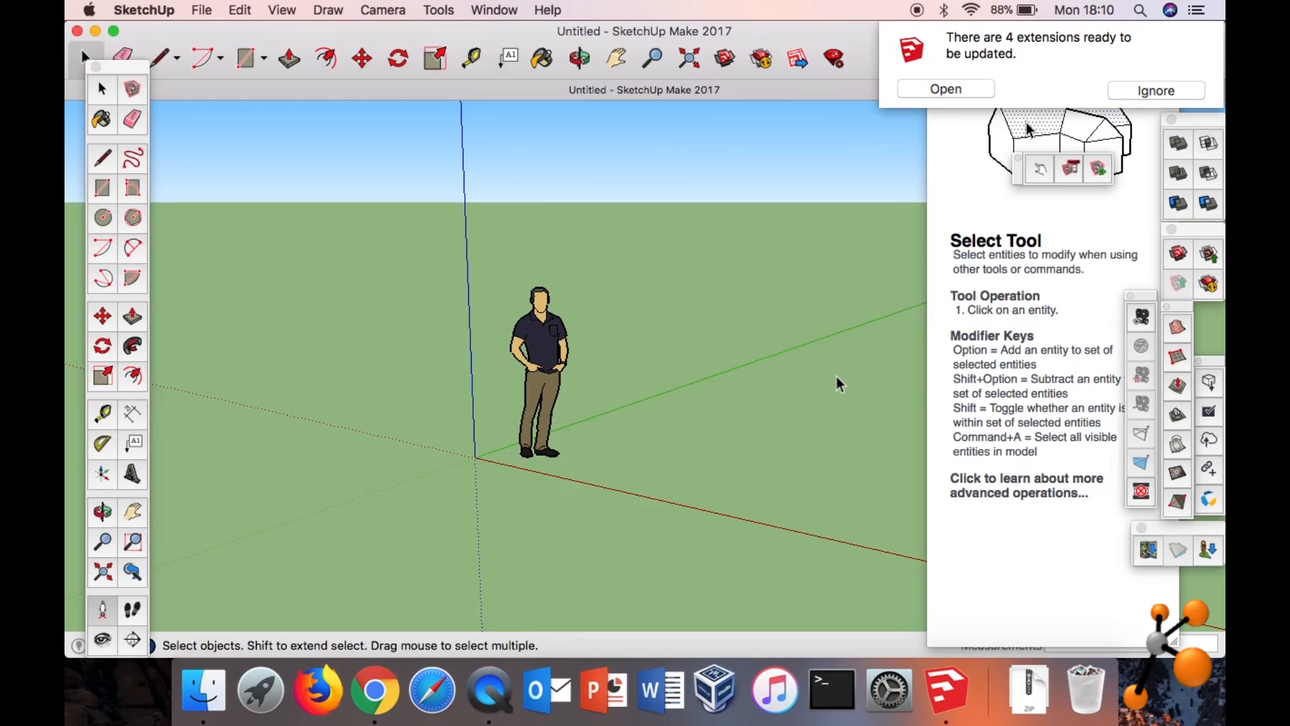
# Ignore the extension updates notice and close the Instructor window to clear the modeling area.
pyautogui.click(1190, 87)
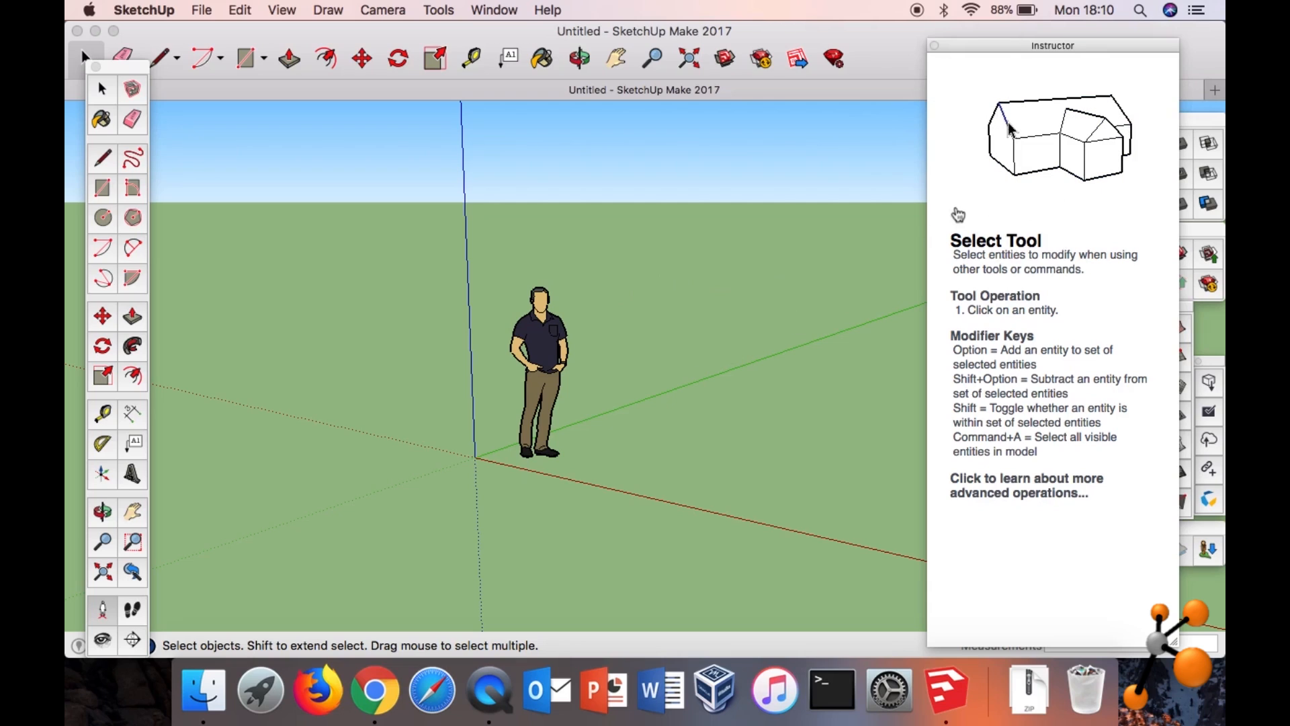
pyautogui.moveTo(999, 47); pyautogui.dragTo(1021, 26)
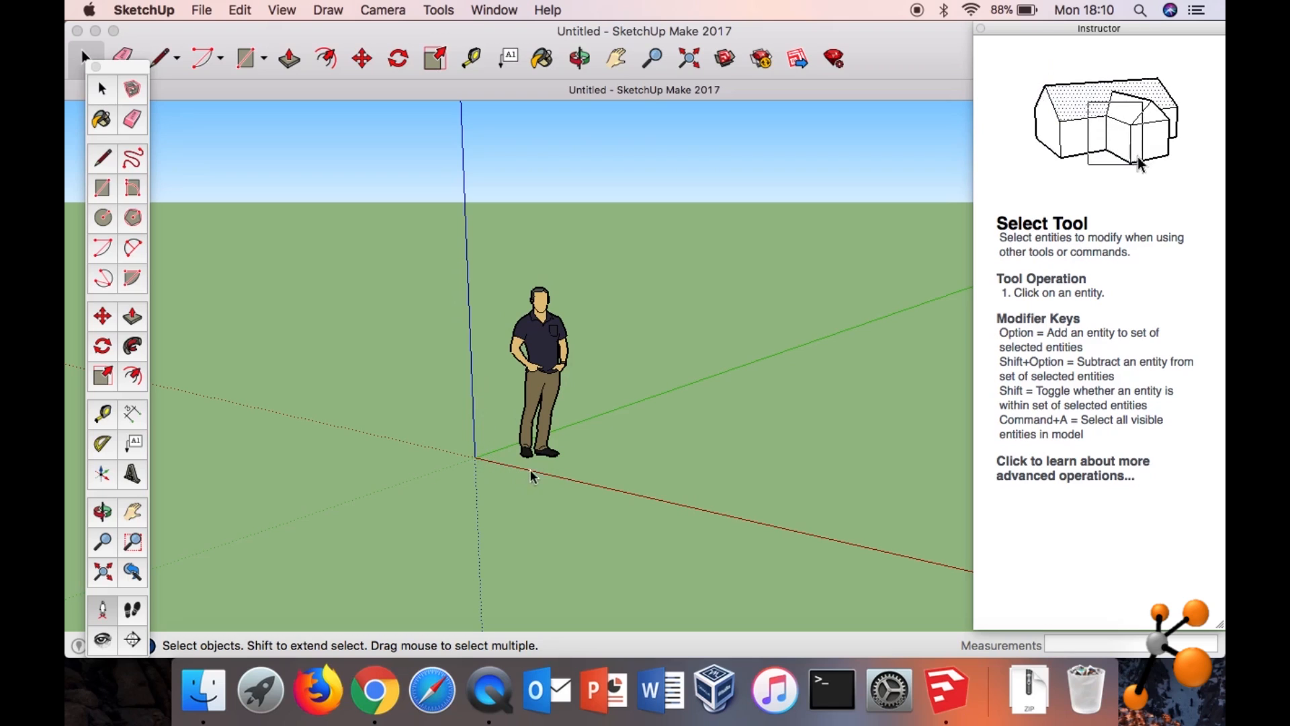
pyautogui.moveTo(591, 387); pyautogui.dragTo(667, 427, button='middle')
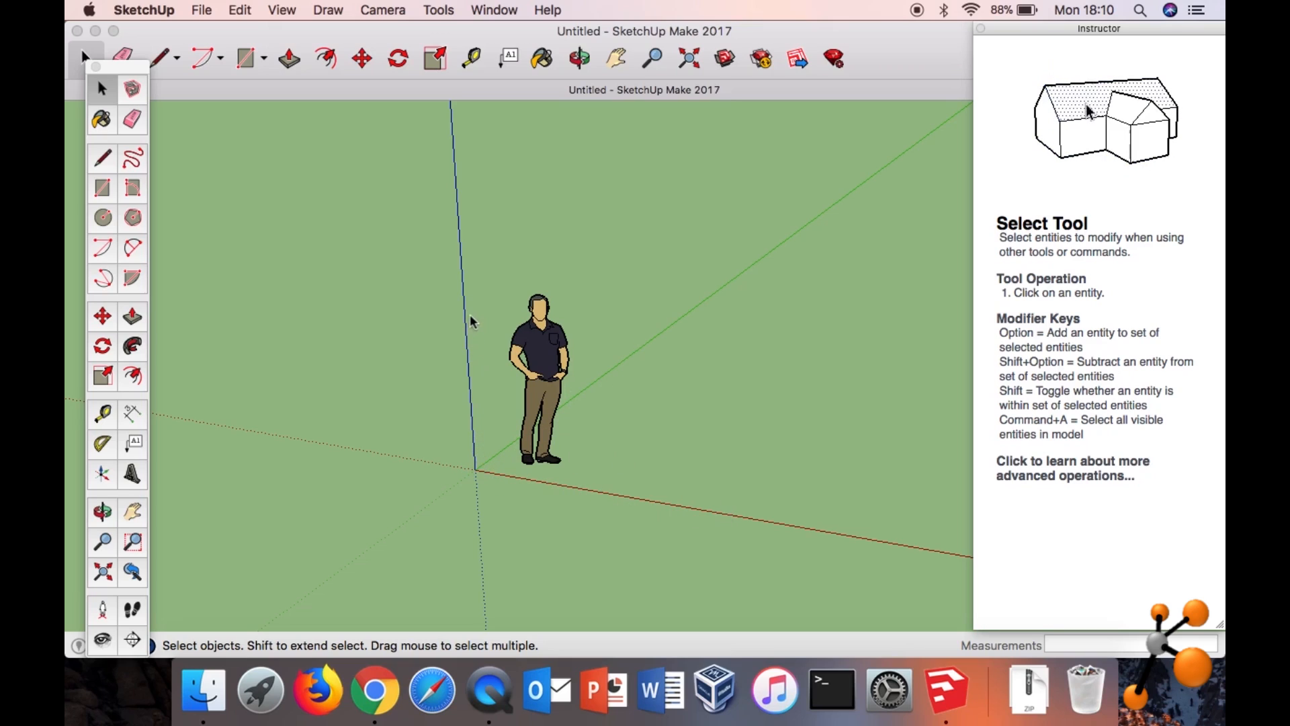
pyautogui.moveTo(590, 345); pyautogui.dragTo(568, 324, button='middle')
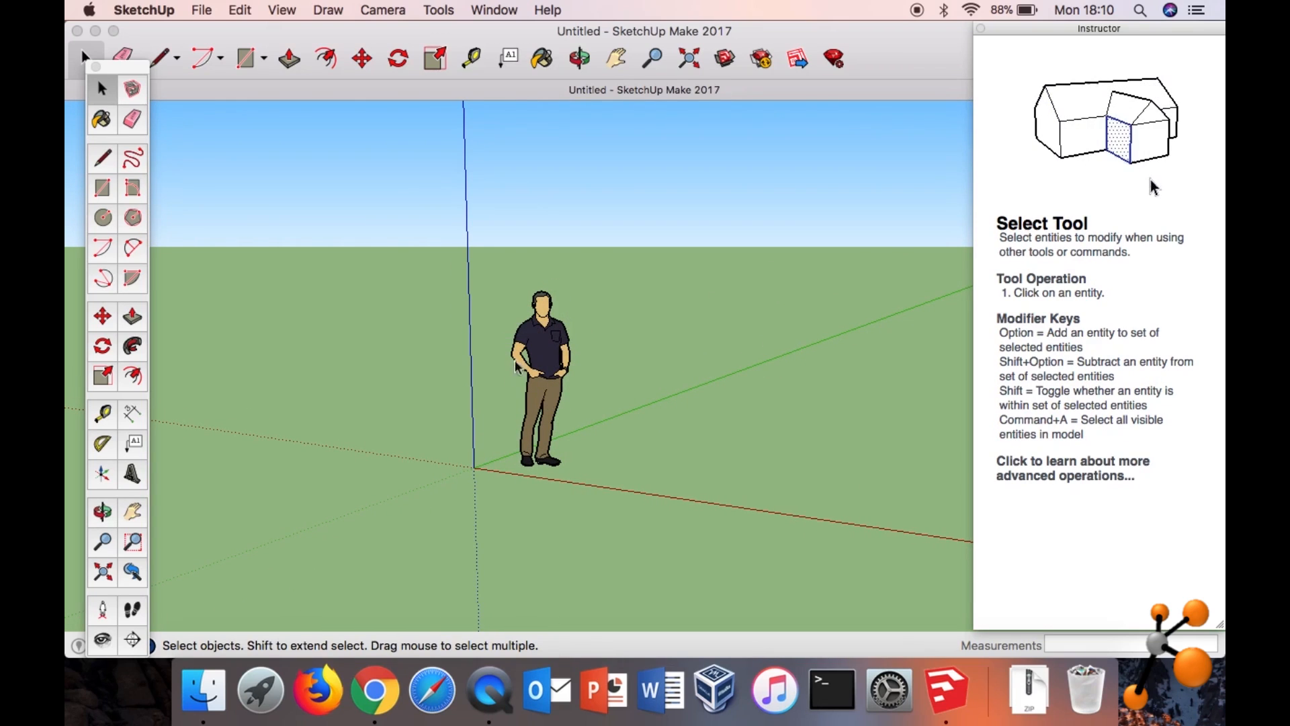
pyautogui.moveTo(550, 334); pyautogui.dragTo(567, 429, button='middle')
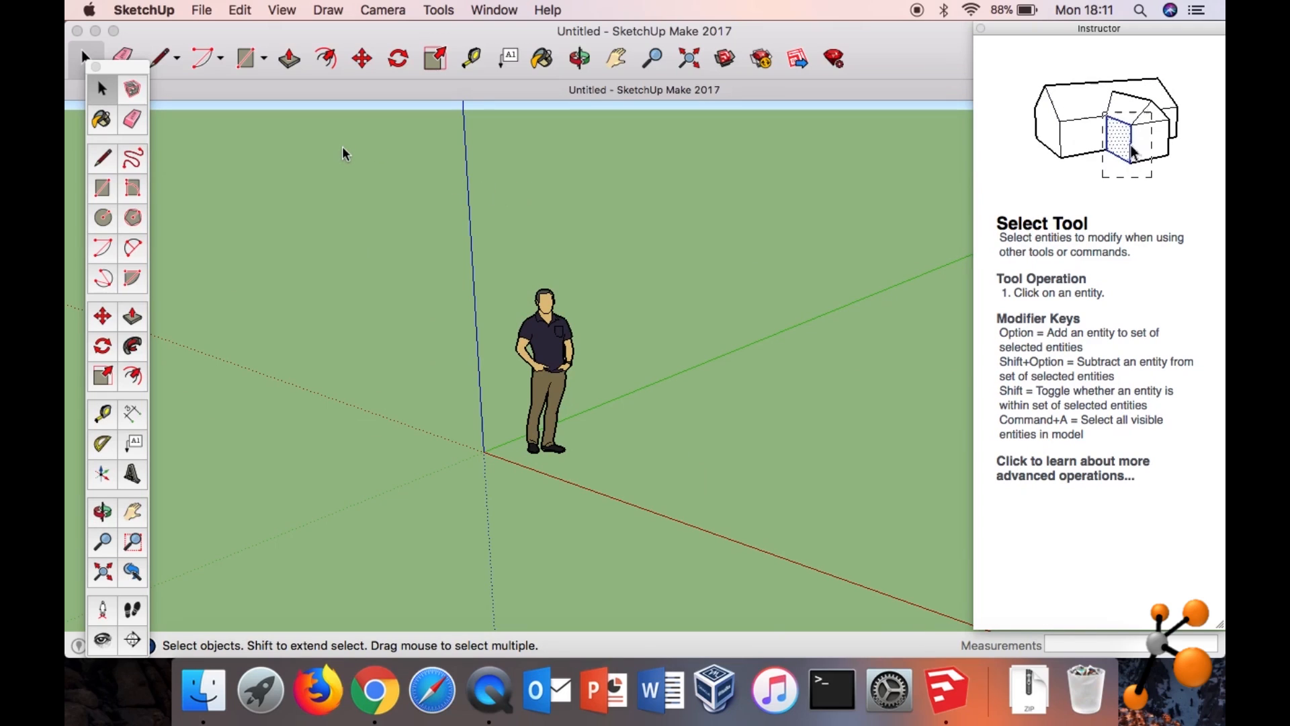
pyautogui.click(981, 28)
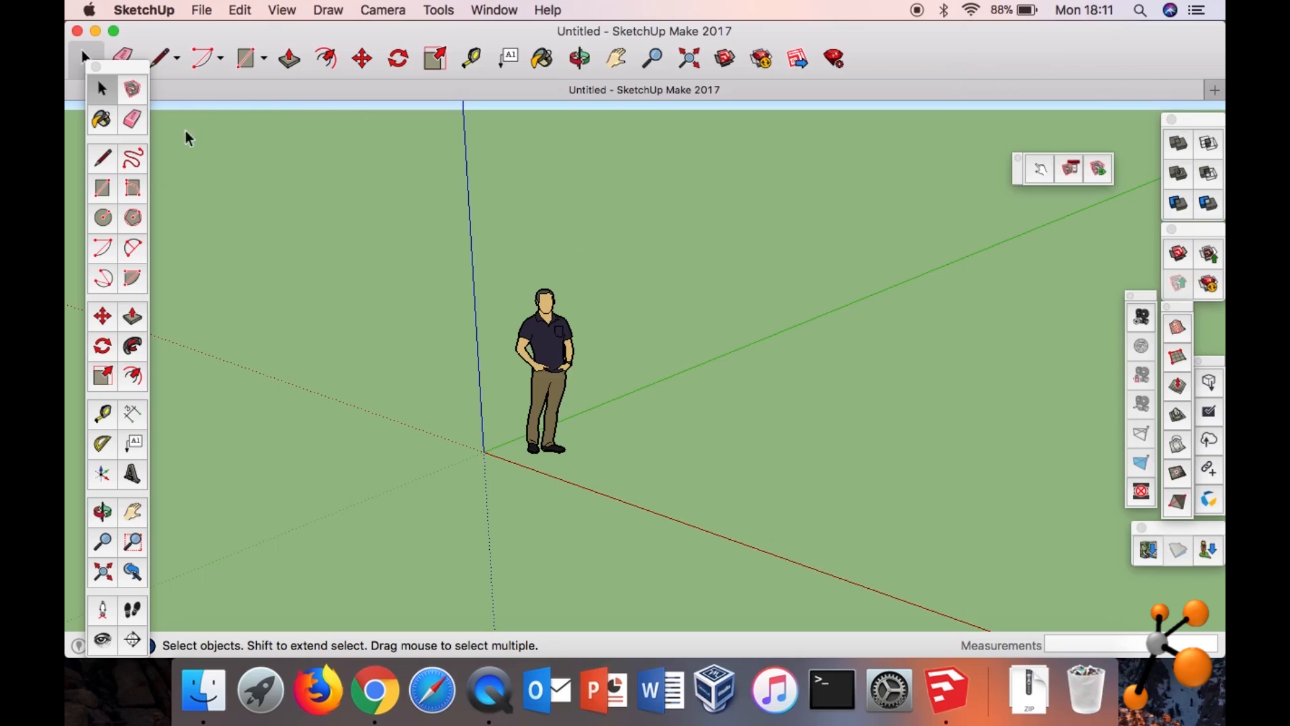
# Check which tool palettes are enabled, leaving the selection as it is.
pyautogui.click(289, 15)
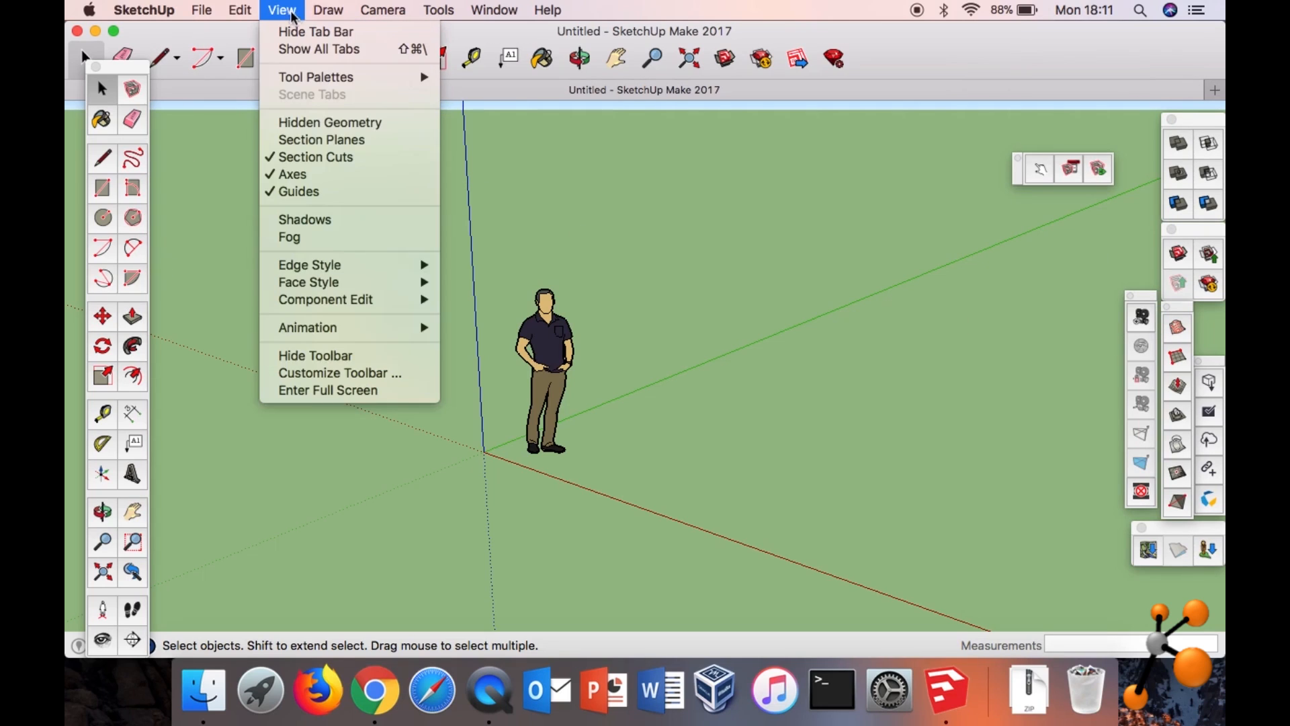
pyautogui.moveTo(377, 78)
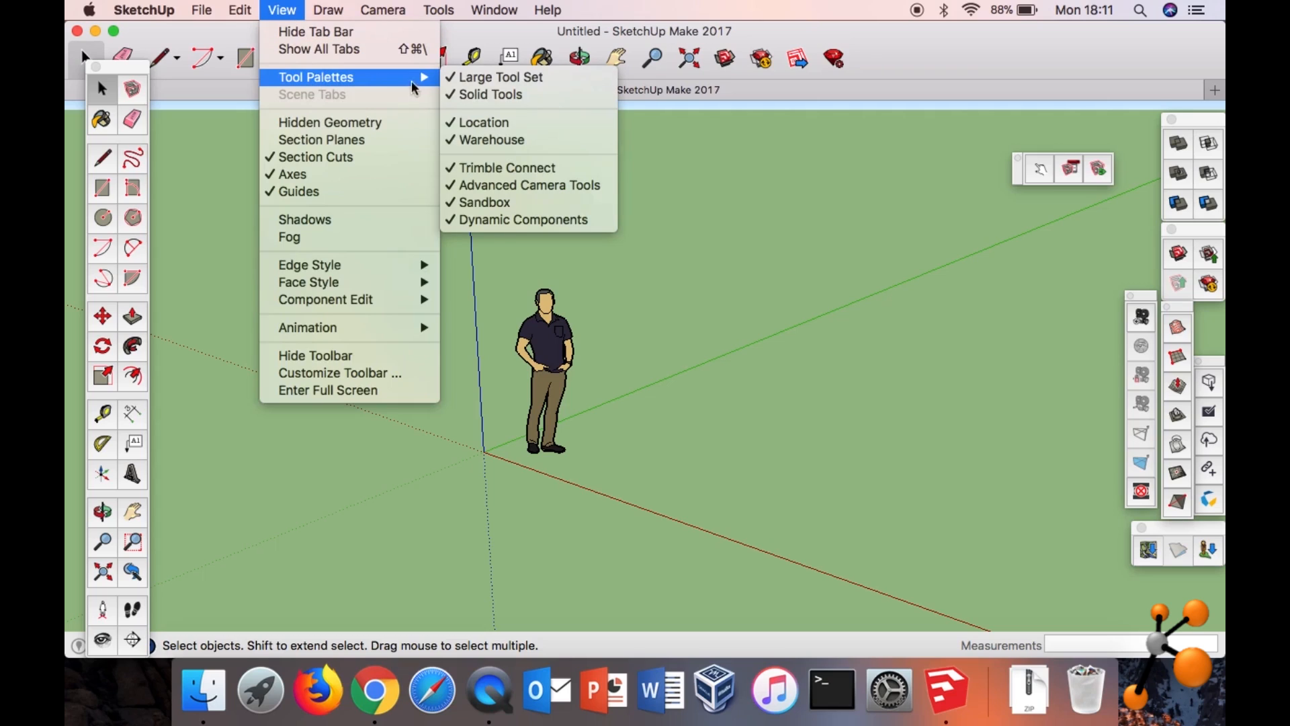
pyautogui.click(919, 68)
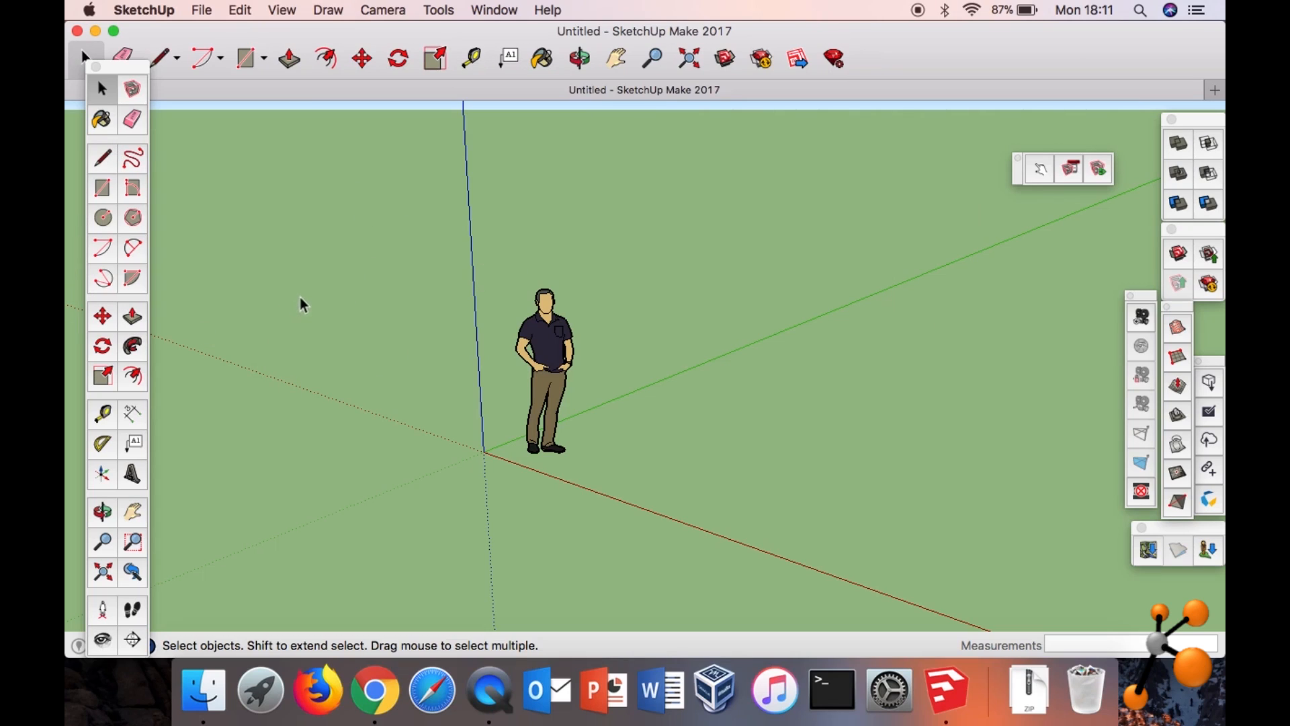
# Orbit around the standing figure and move the Large Tool Set so it uncovers the main Select tool.
pyautogui.moveTo(135, 101); pyautogui.dragTo(128, 97)
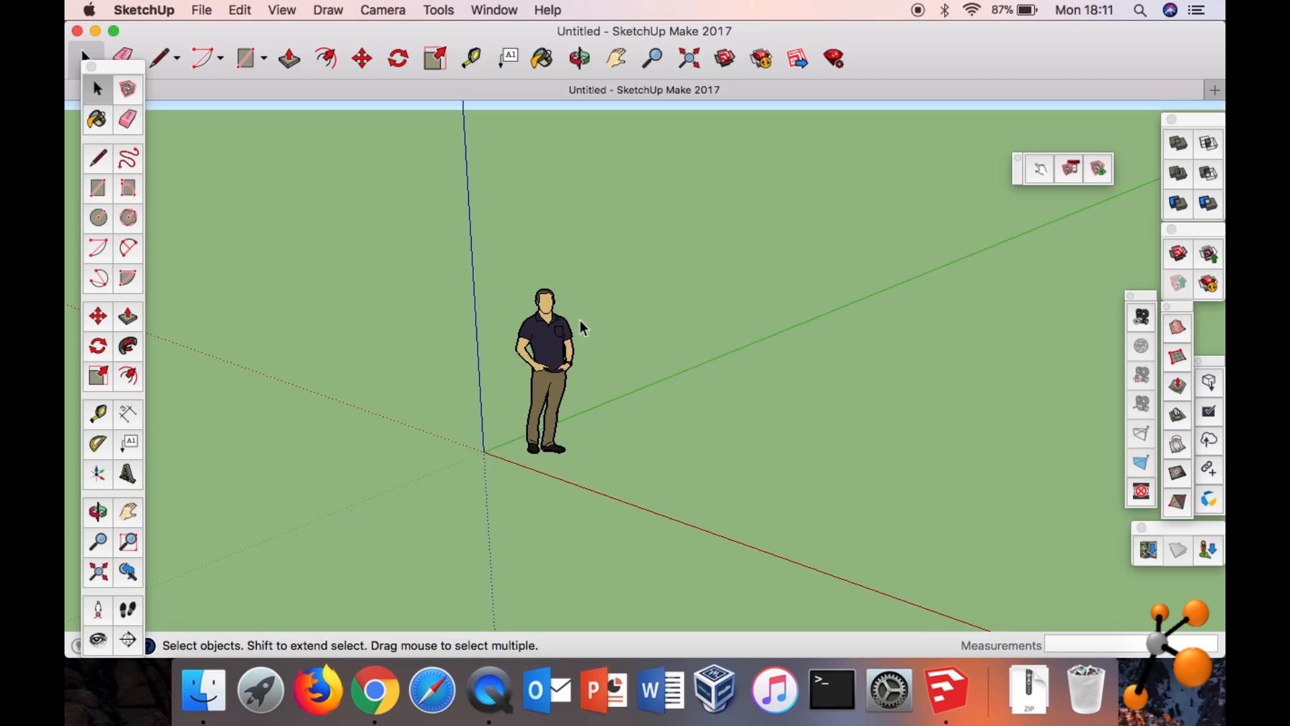
pyautogui.press('o')
pyautogui.moveTo(592, 325); pyautogui.dragTo(683, 321)
pyautogui.press('space')
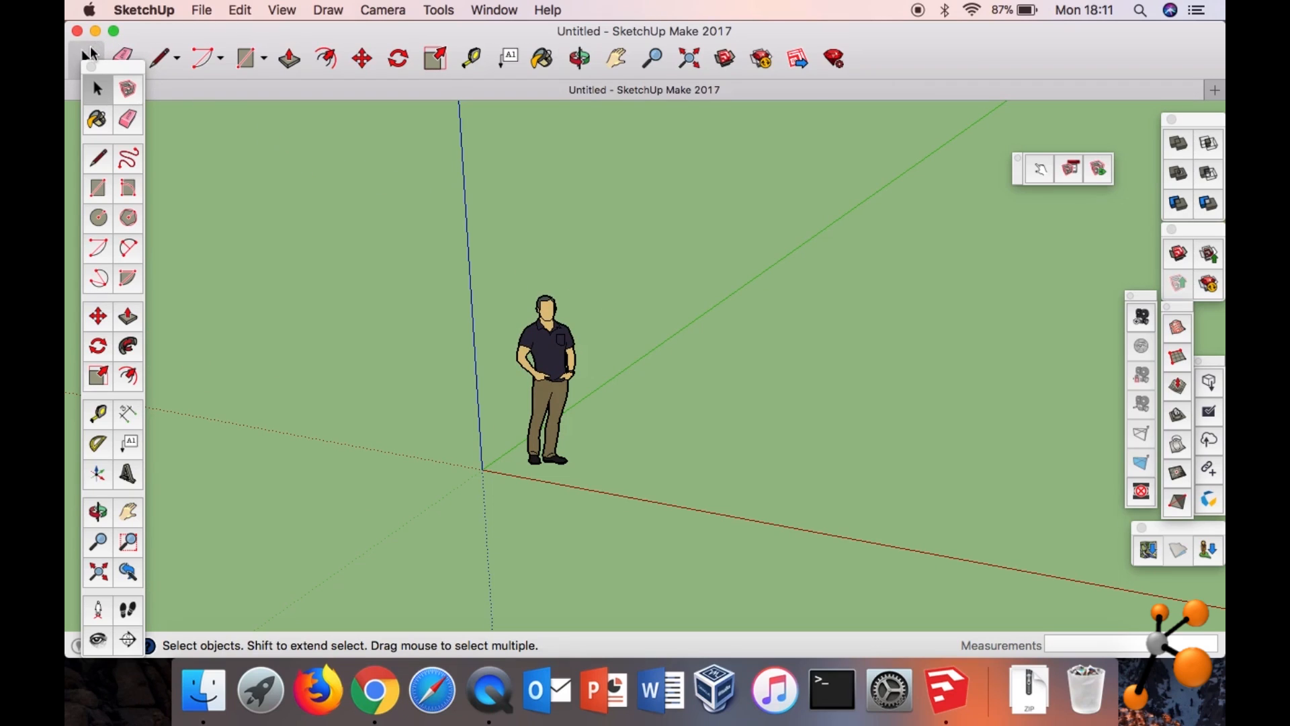
pyautogui.moveTo(90, 65); pyautogui.dragTo(139, 66)
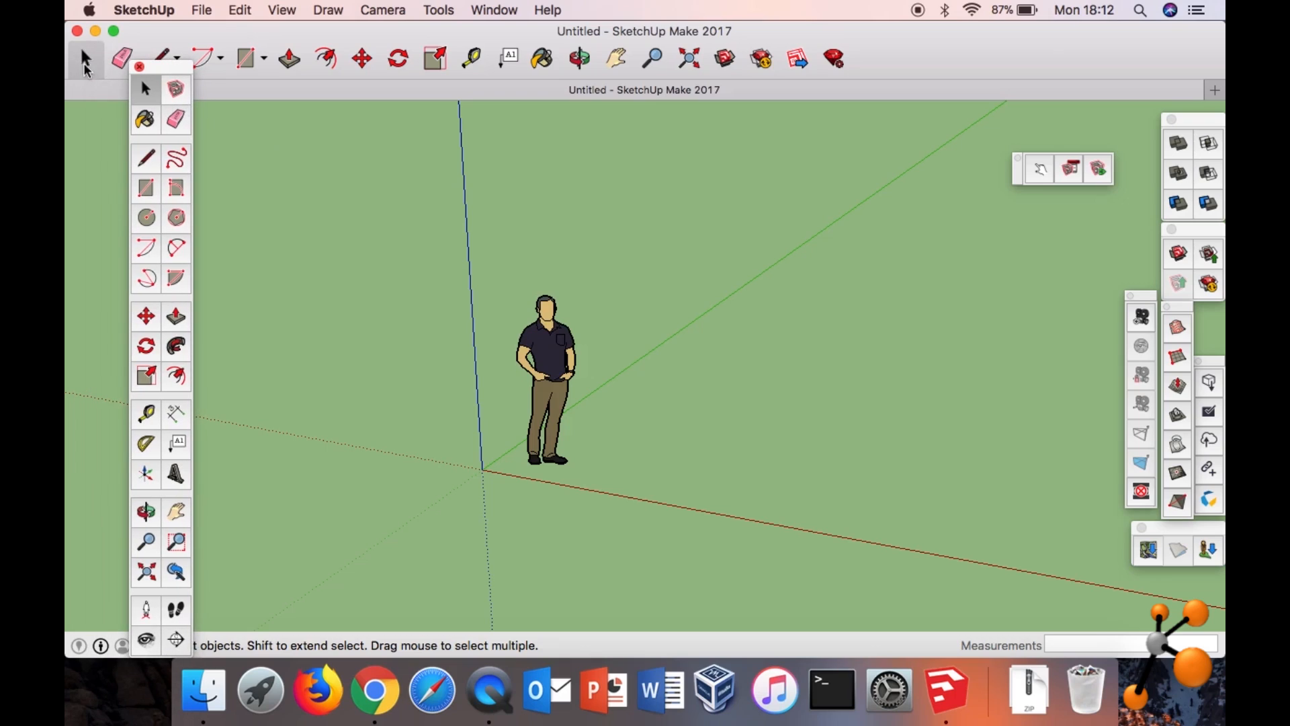
# Delete the standing figure from the model.
pyautogui.click(557, 354)
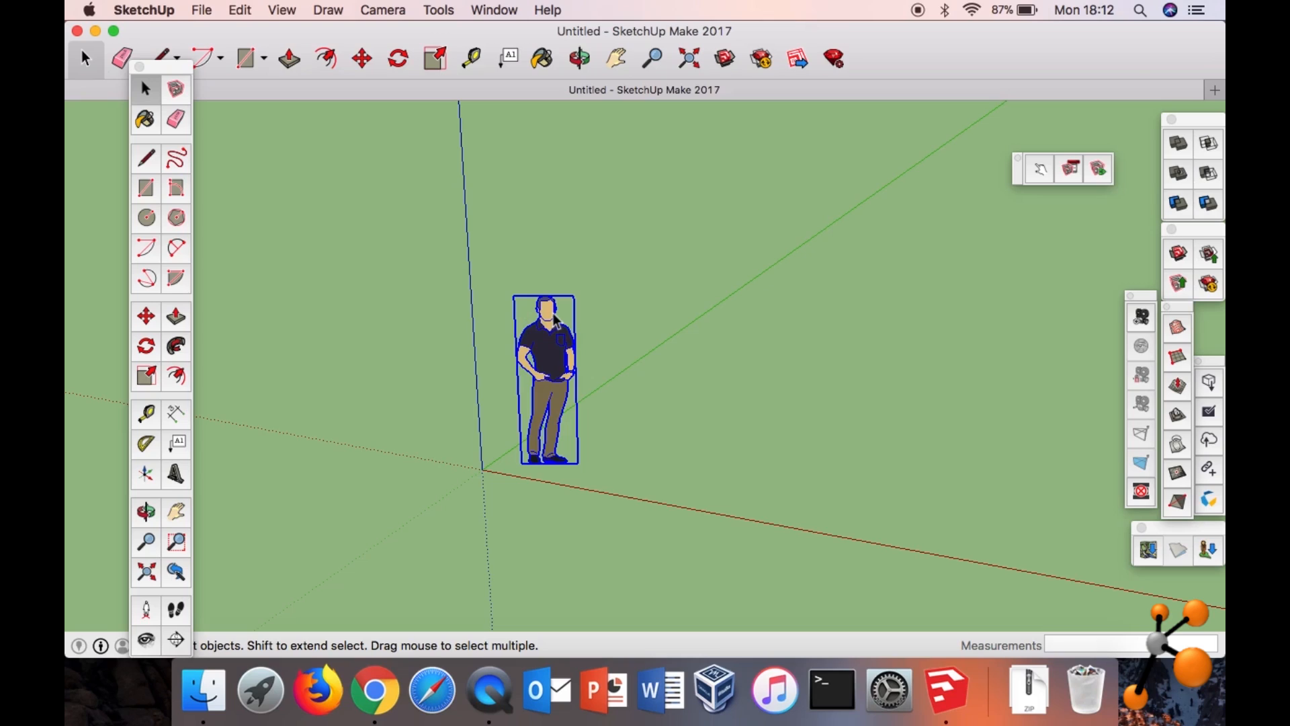
pyautogui.press('Delete')
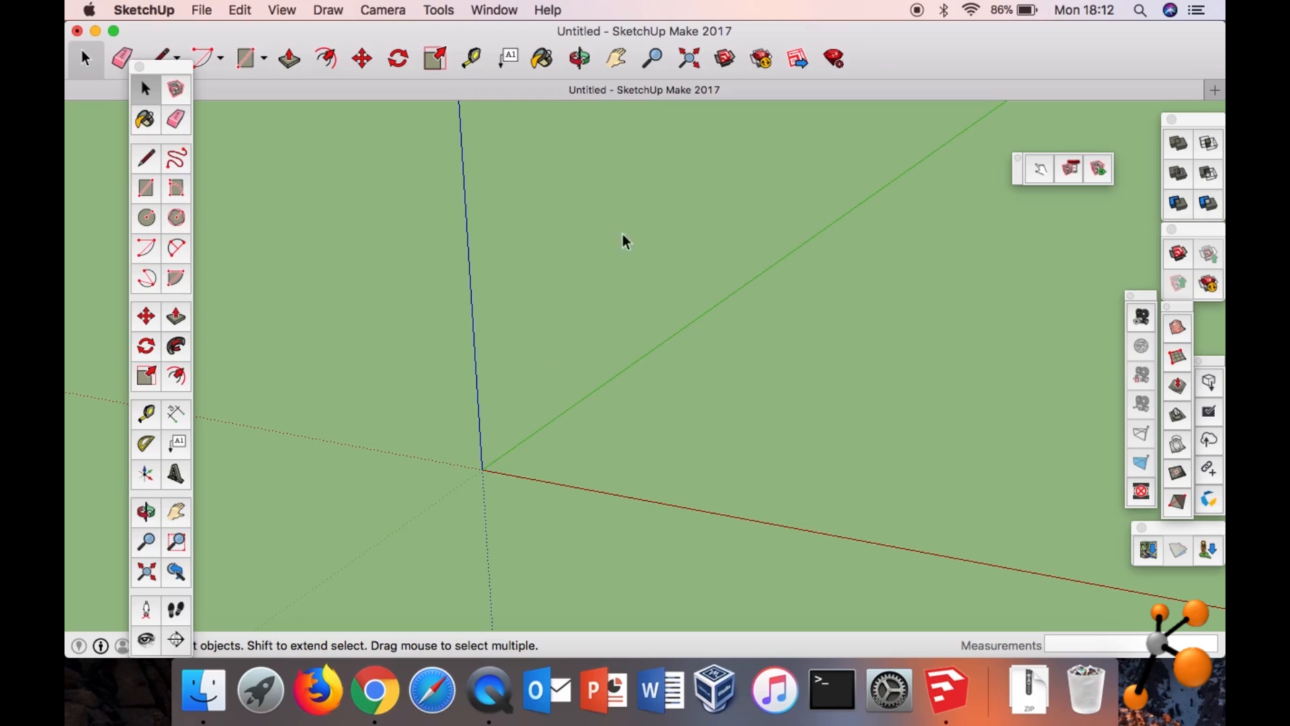
# Try out orbiting and panning the view around the axes origin, alternating between the Orbit, Pan and Select tools.
pyautogui.click(580, 60)
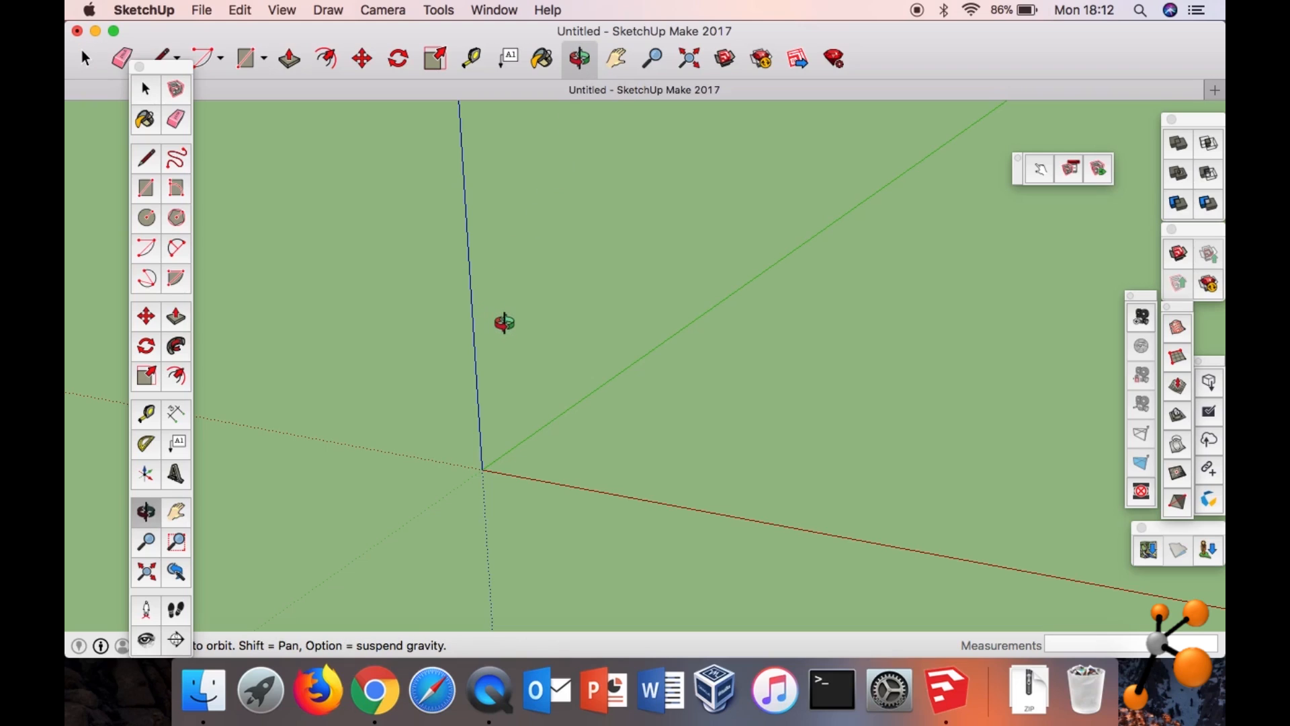
pyautogui.moveTo(504, 322)
pyautogui.mouseDown()
pyautogui.moveTo(533, 342)
pyautogui.moveTo(582, 337)
pyautogui.moveTo(562, 345)
pyautogui.moveTo(531, 340)
pyautogui.moveTo(507, 301)
pyautogui.moveTo(530, 329)
pyautogui.moveTo(587, 340)
pyautogui.moveTo(640, 325)
pyautogui.moveTo(585, 351)
pyautogui.moveTo(524, 337)
pyautogui.moveTo(504, 311)
pyautogui.mouseUp()
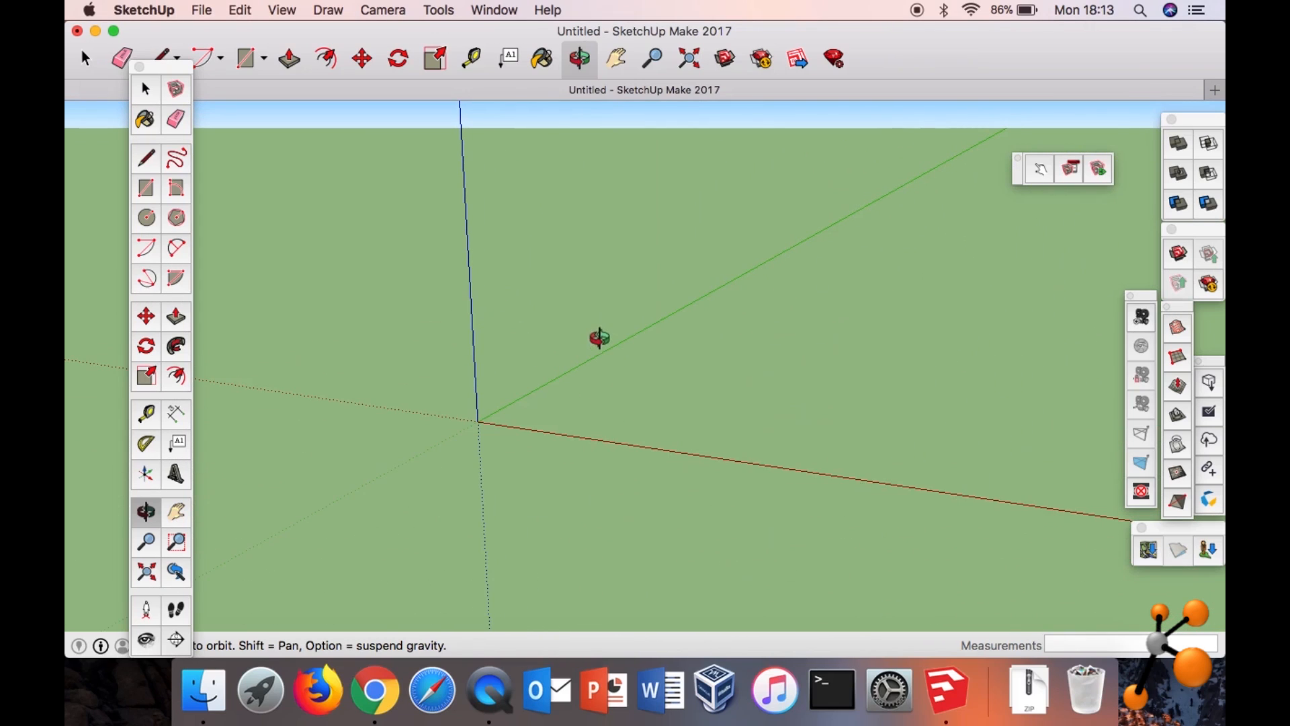
pyautogui.click(616, 59)
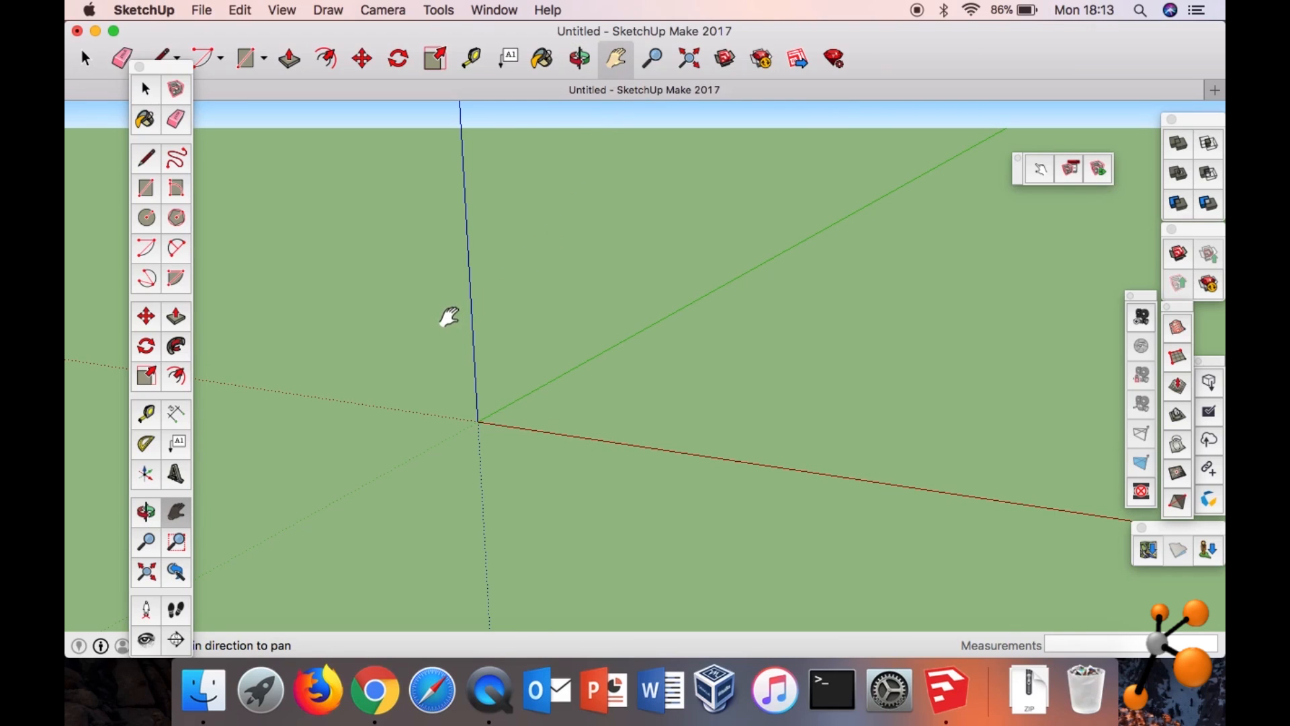
pyautogui.moveTo(449, 317); pyautogui.dragTo(513, 338)
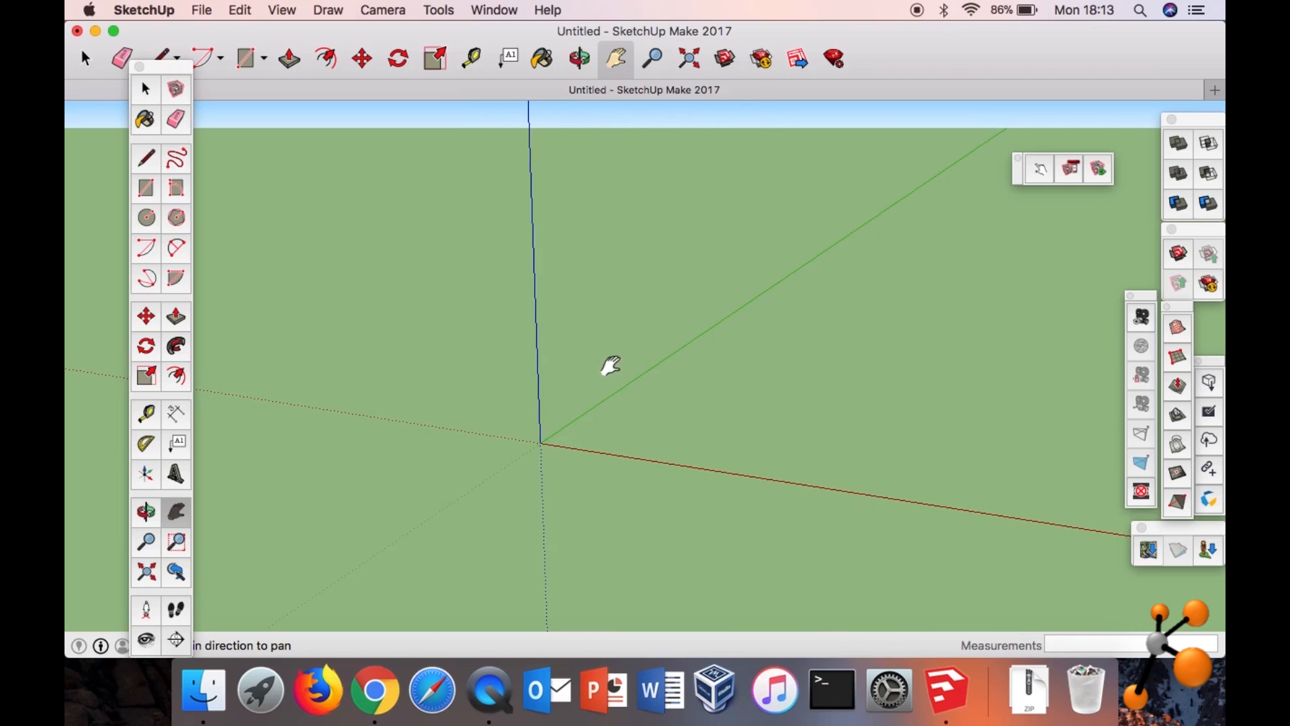
pyautogui.click(580, 60)
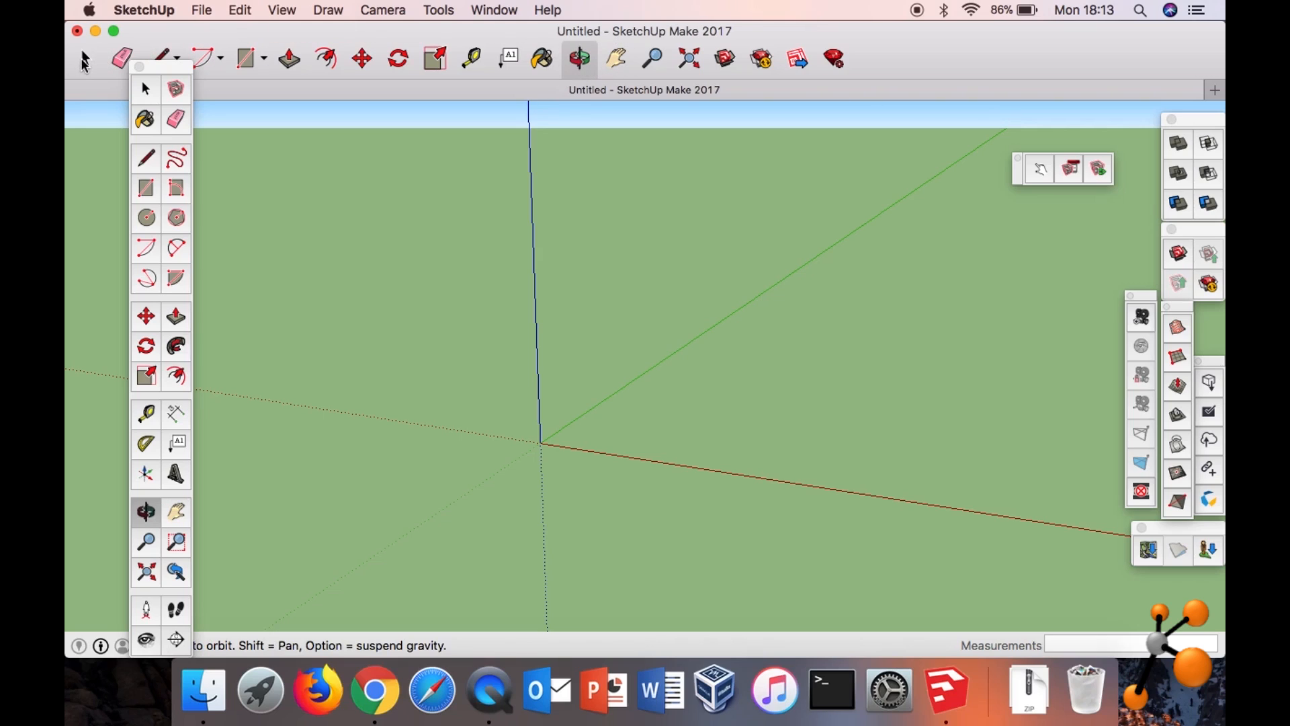
pyautogui.click(84, 61)
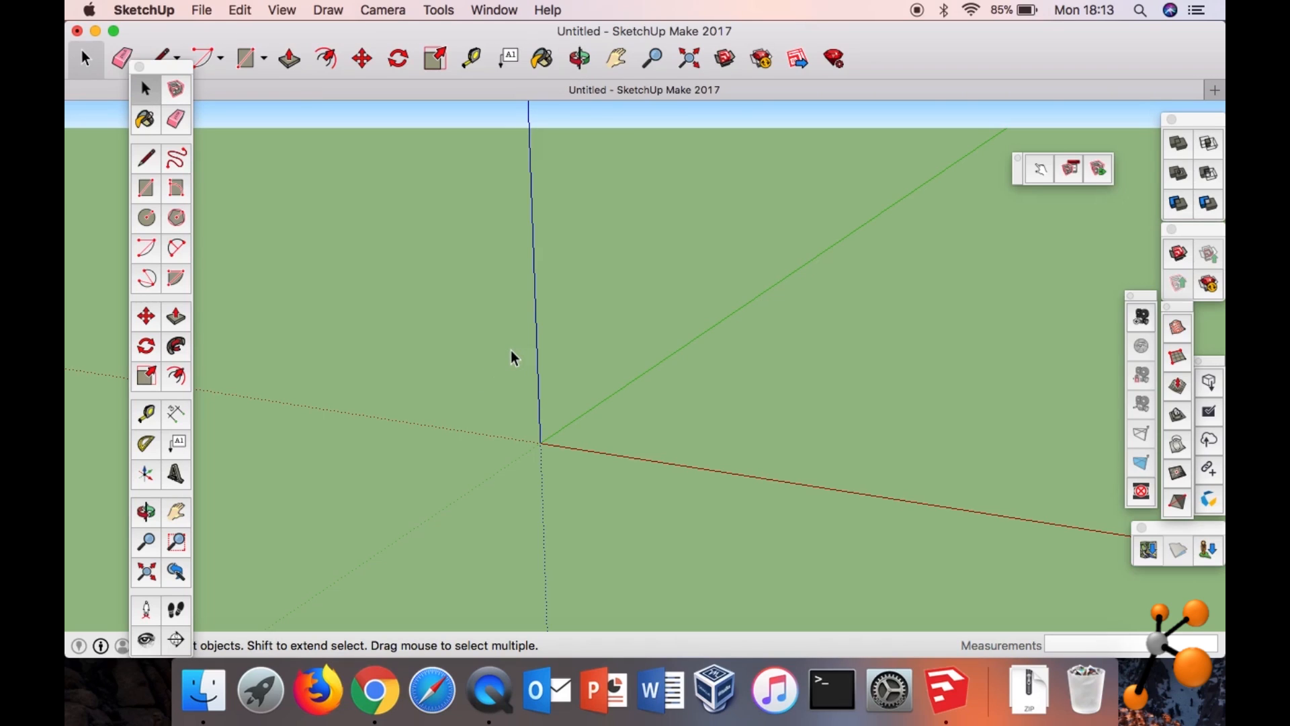
pyautogui.press('o')
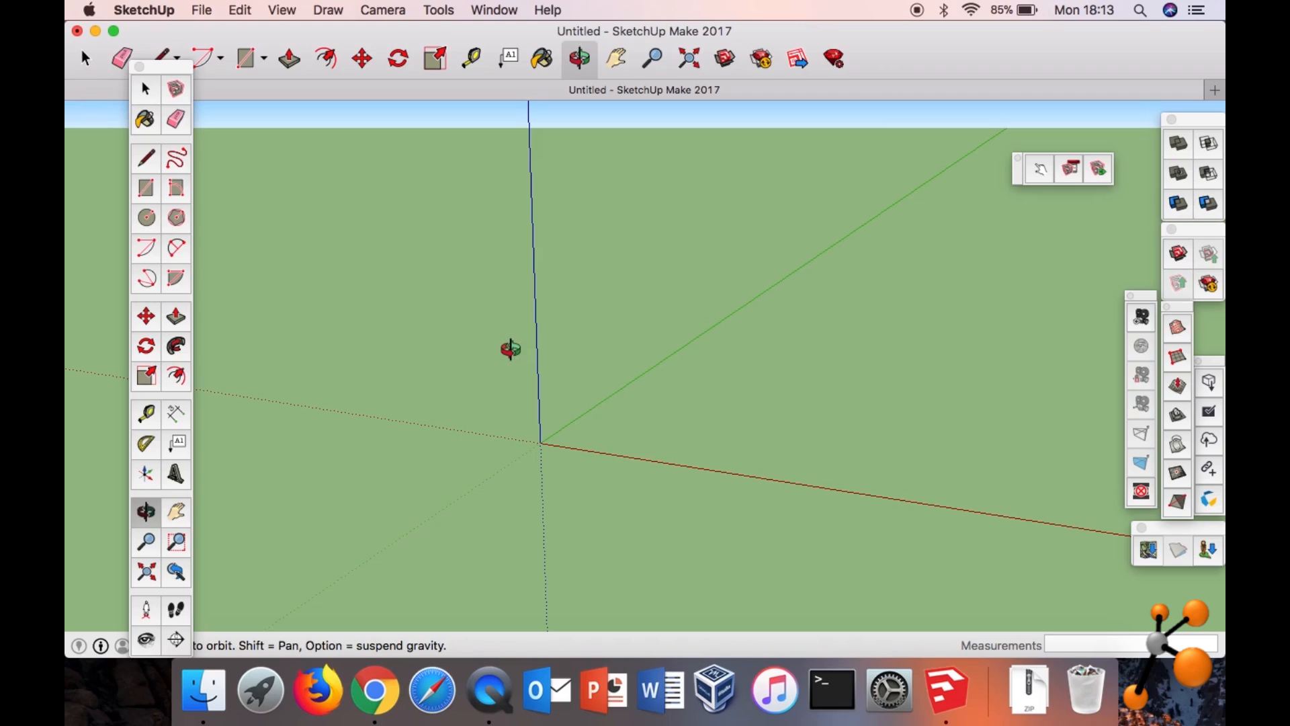
pyautogui.moveTo(510, 349); pyautogui.dragTo(490, 331)
pyautogui.press('space')
pyautogui.press('o')
pyautogui.press('space')
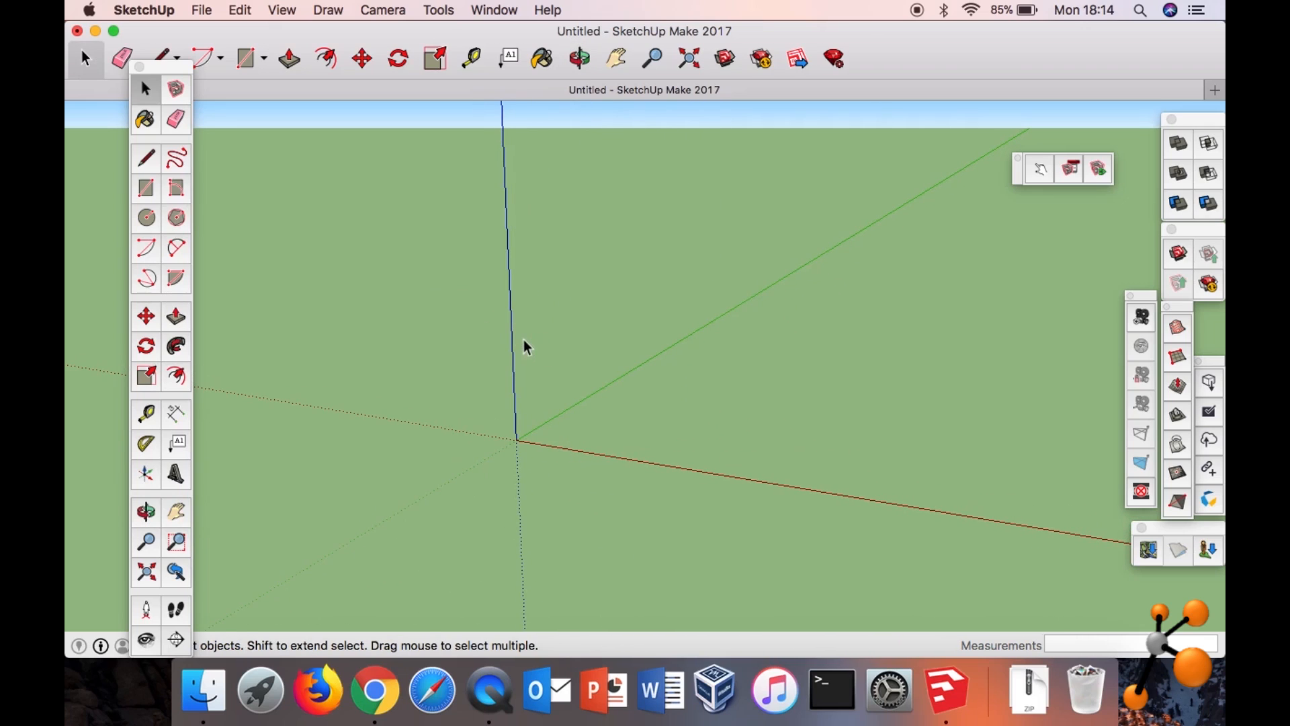
# Orbit to a lower viewpoint, pan the axes origin into the lower middle of the modeling area, and return to the Select tool.
pyautogui.click(582, 59)
pyautogui.moveTo(511, 324); pyautogui.dragTo(588, 196)
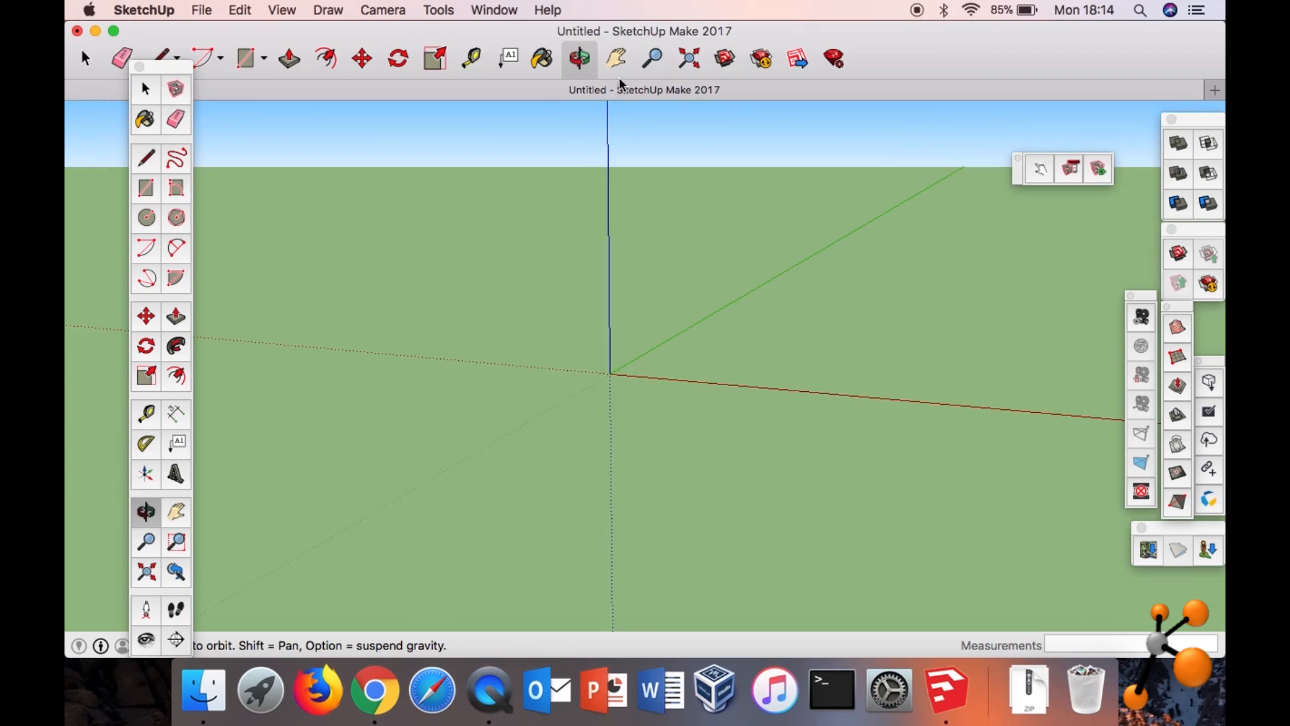
pyautogui.click(616, 59)
pyautogui.moveTo(592, 280); pyautogui.dragTo(532, 349)
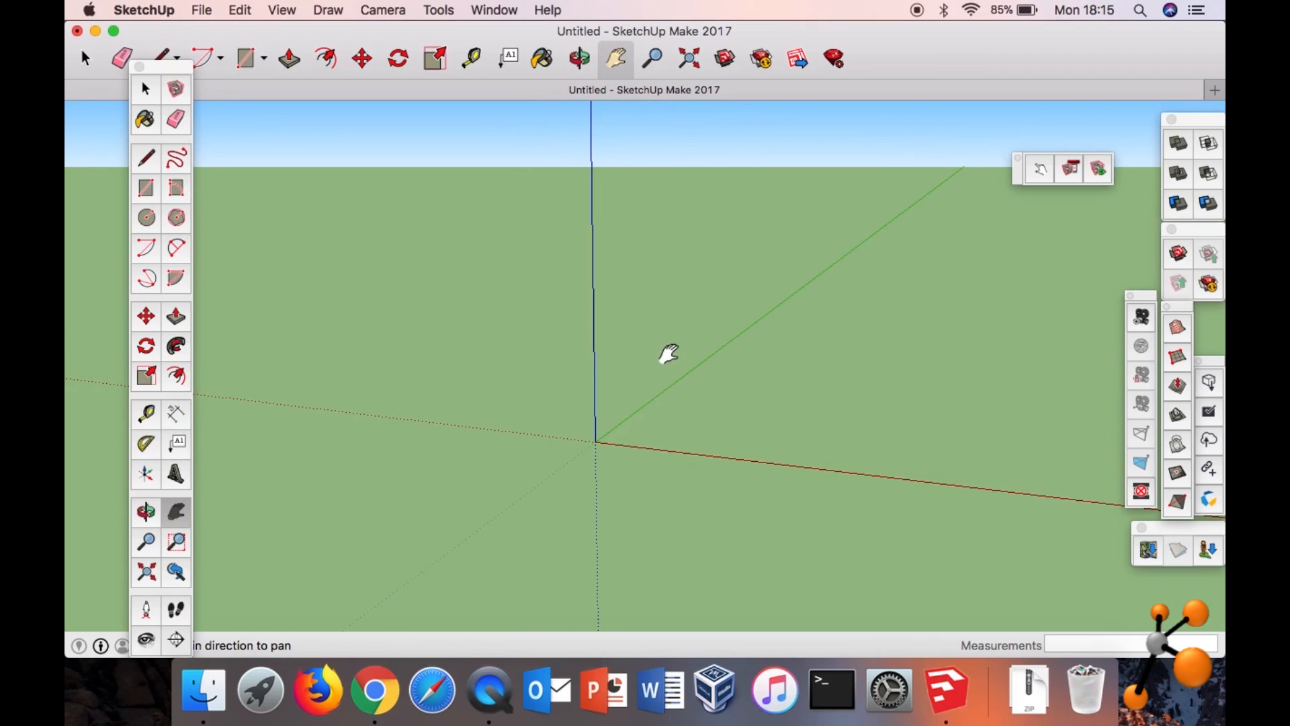
pyautogui.moveTo(649, 354); pyautogui.dragTo(623, 363, button='middle')
pyautogui.moveTo(623, 363); pyautogui.dragTo(677, 369)
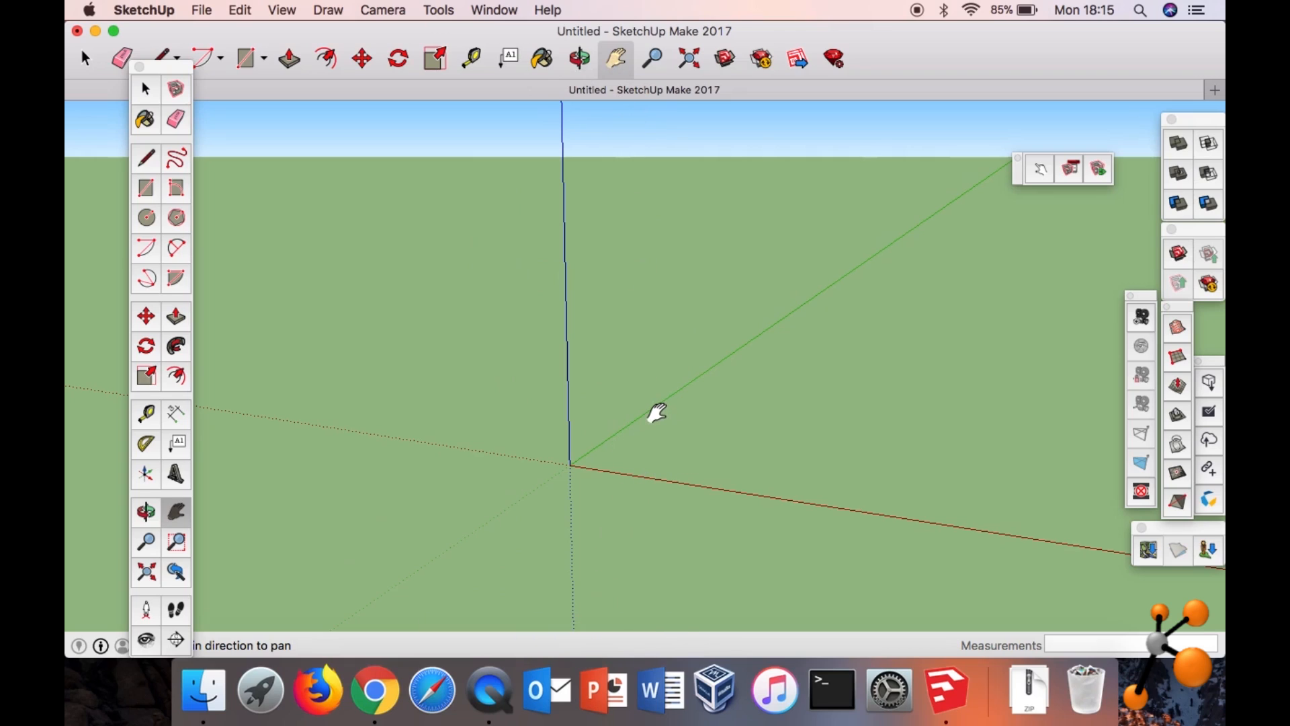
pyautogui.moveTo(599, 357); pyautogui.dragTo(650, 356)
pyautogui.moveTo(590, 381); pyautogui.dragTo(632, 396, button='middle')
pyautogui.moveTo(840, 365)
pyautogui.mouseDown(button='middle')
pyautogui.moveTo(806, 357)
pyautogui.moveTo(835, 364)
pyautogui.mouseUp(button='middle')
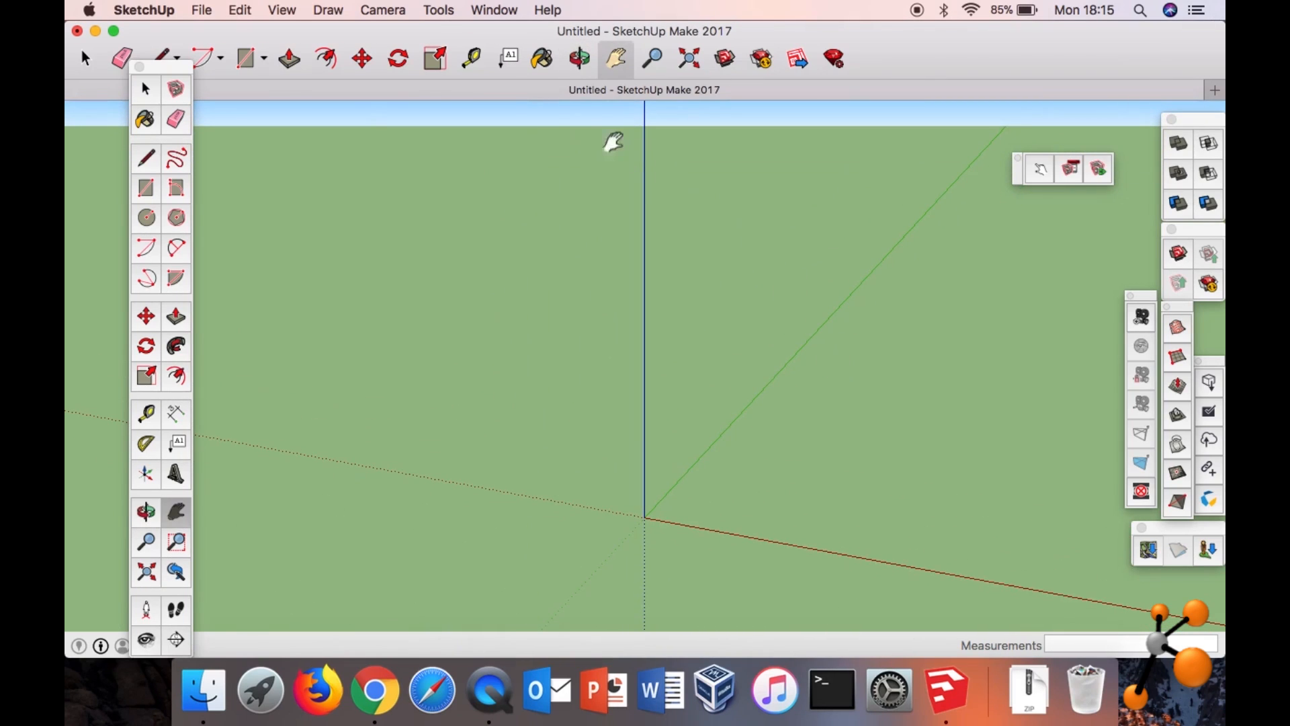
pyautogui.click(85, 60)
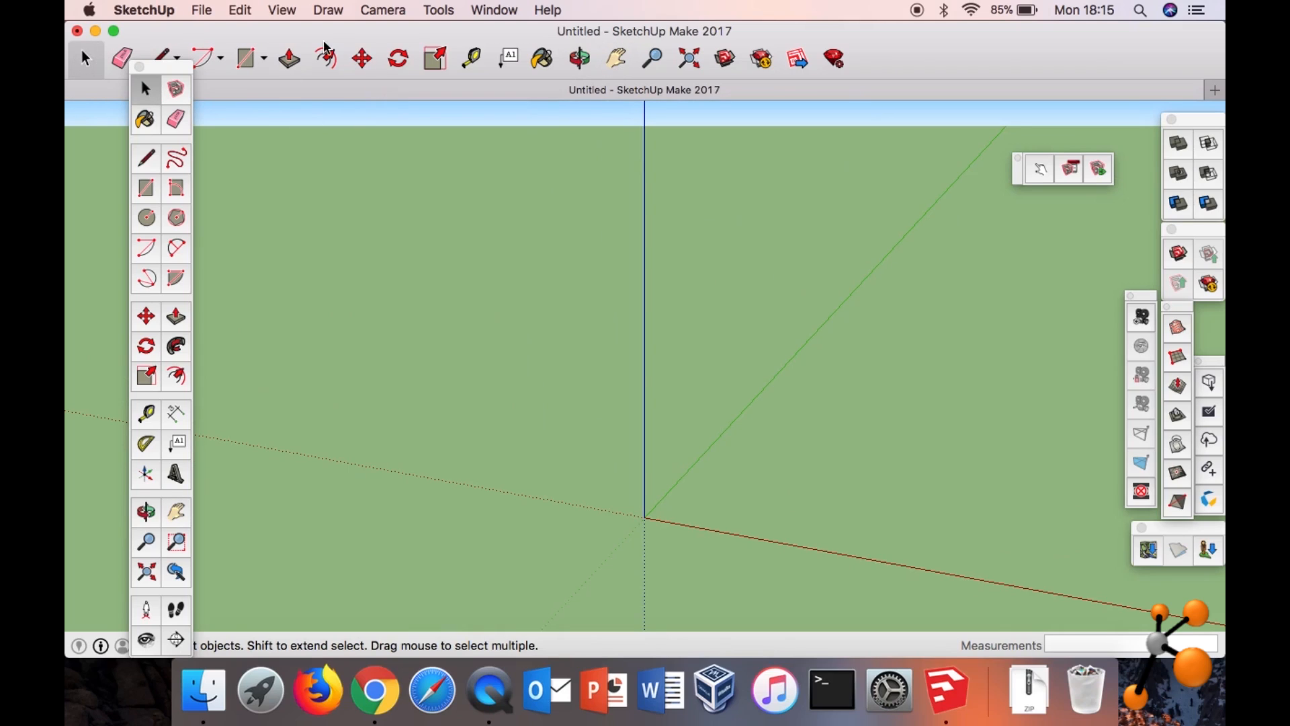
# Draw a rectangle about 4' 11" by 11' on the ground, starting at the origin between the red and green axes.
pyautogui.click(266, 60)
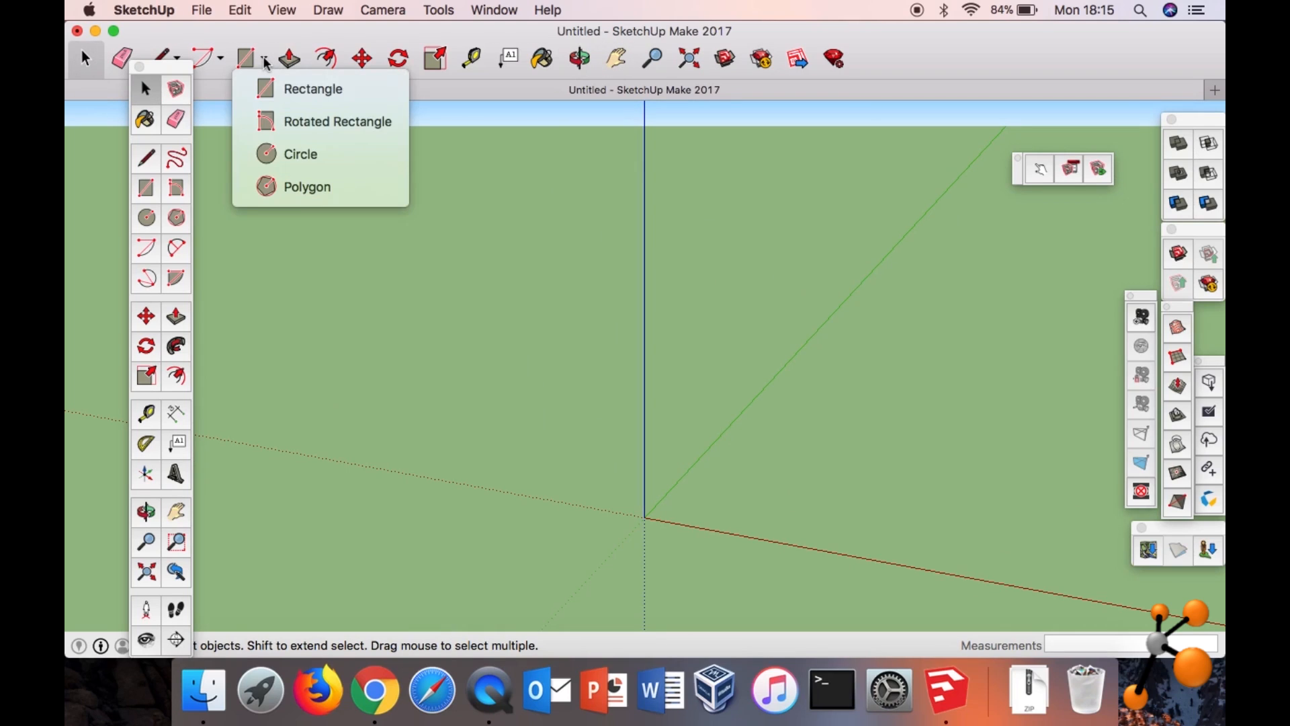
pyautogui.click(279, 89)
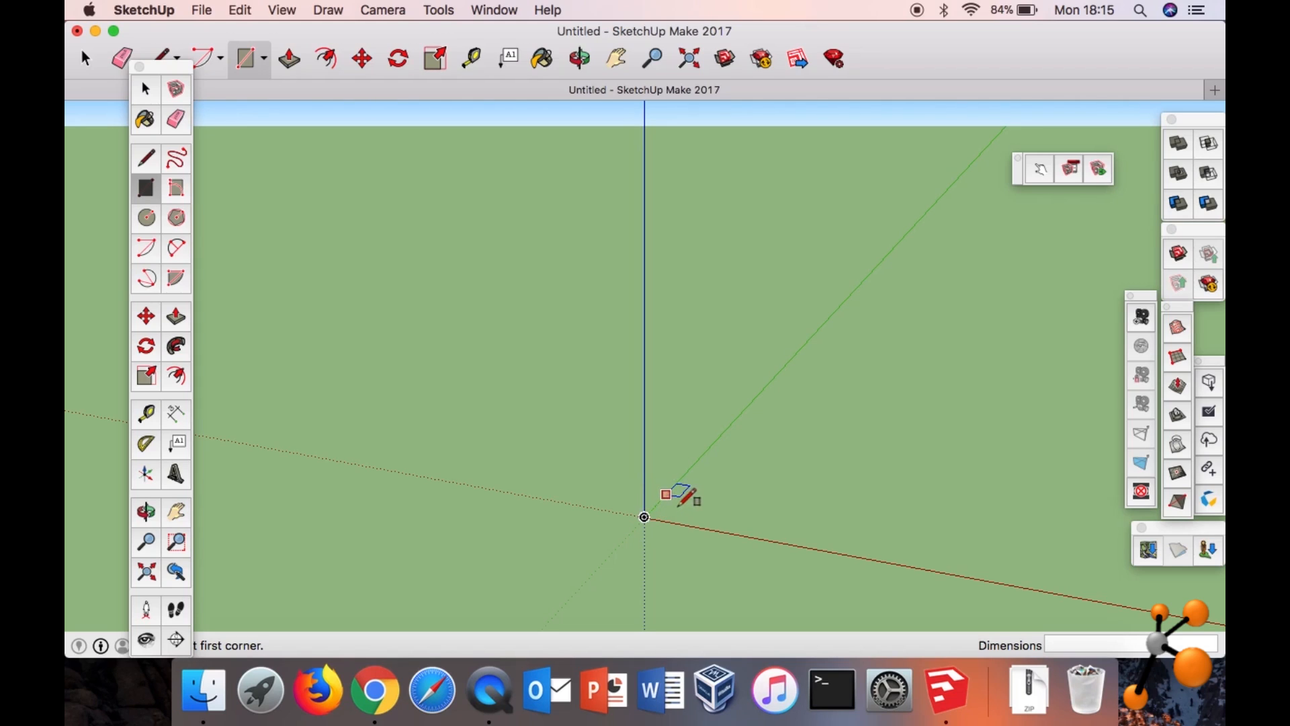
pyautogui.click(643, 516)
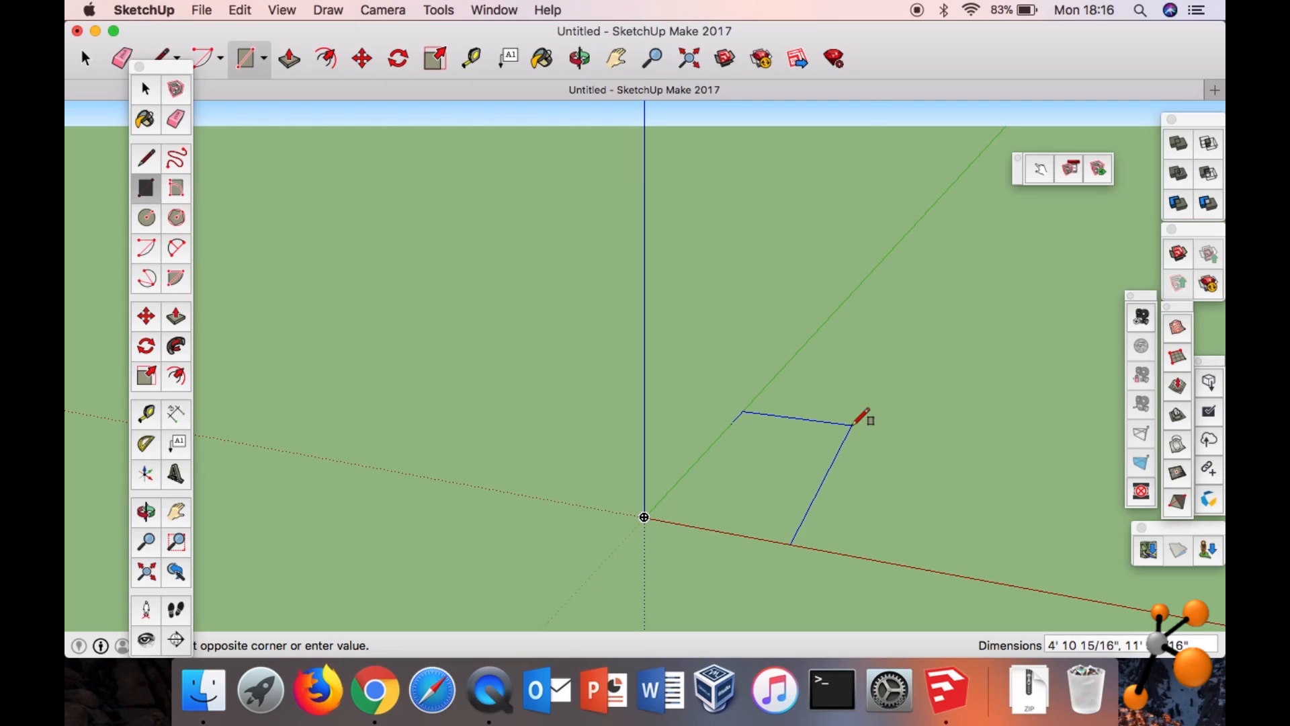
pyautogui.click(854, 422)
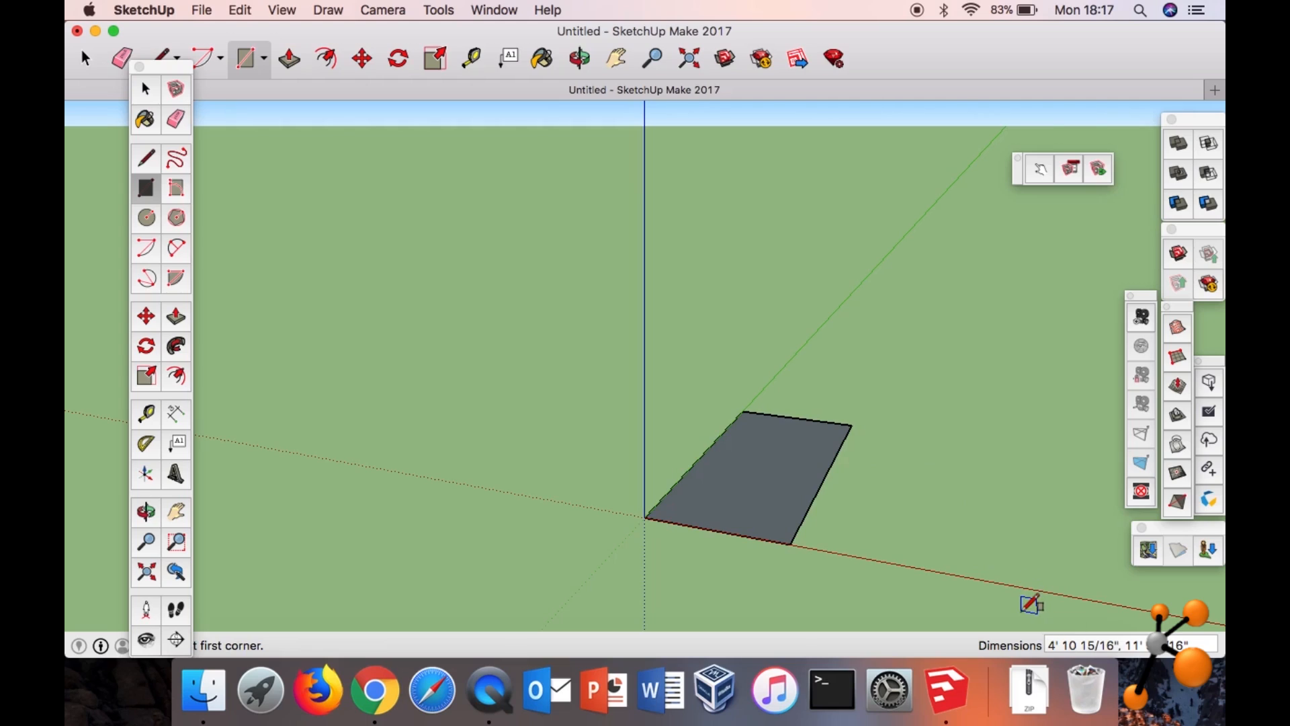
# Set the rectangle's dimensions to 3',5' and leave the Rectangle tool.
pyautogui.click(1073, 644)
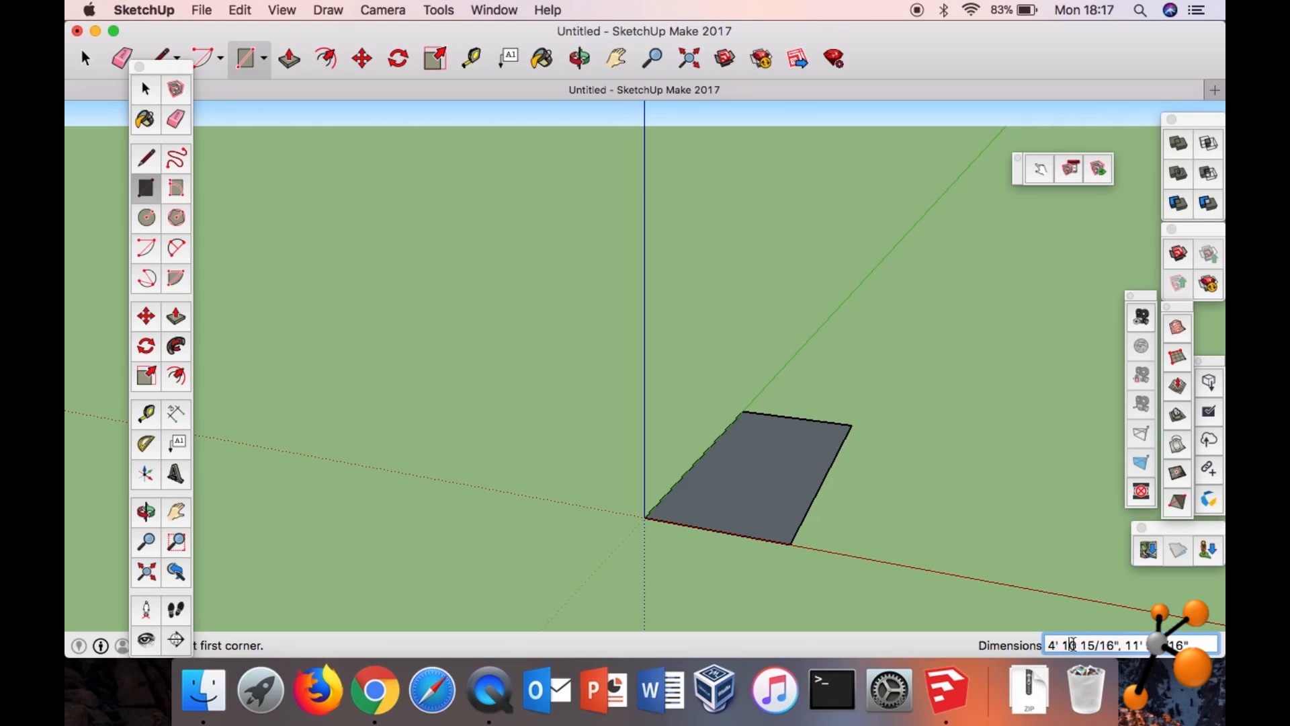
pyautogui.moveTo(1050, 644); pyautogui.dragTo(1186, 644)
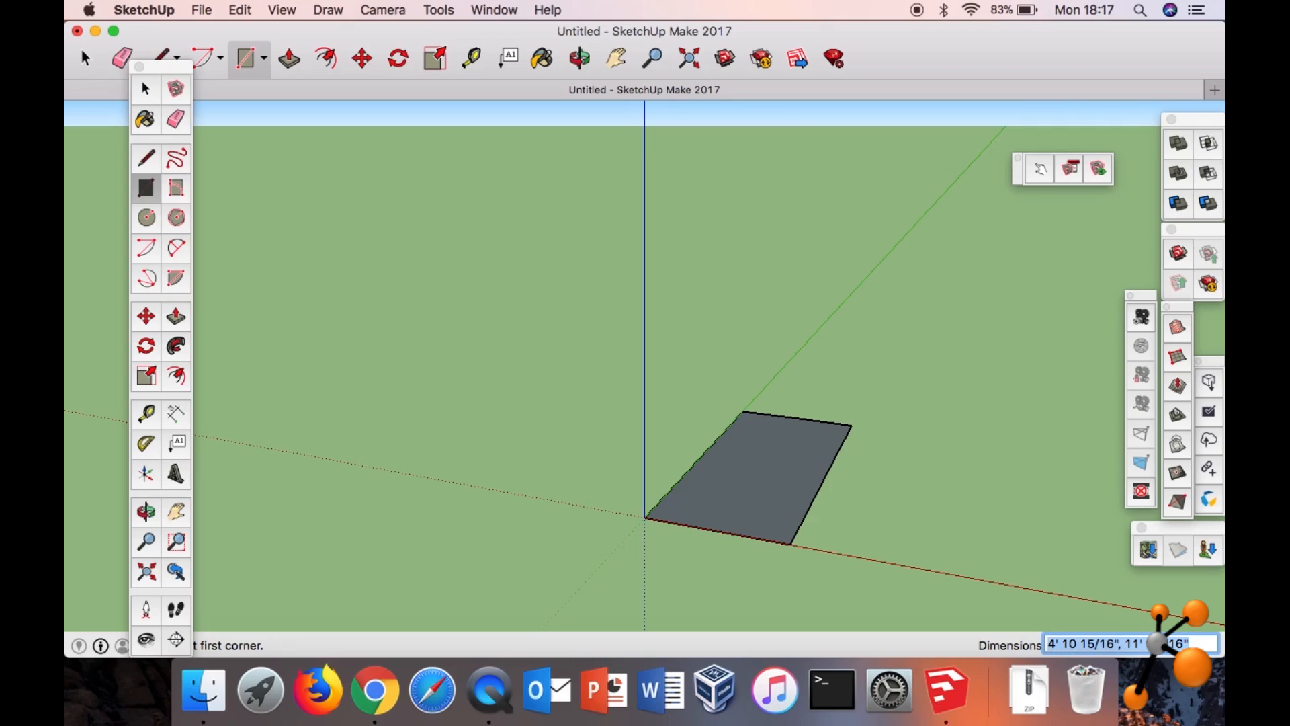
pyautogui.write('3')
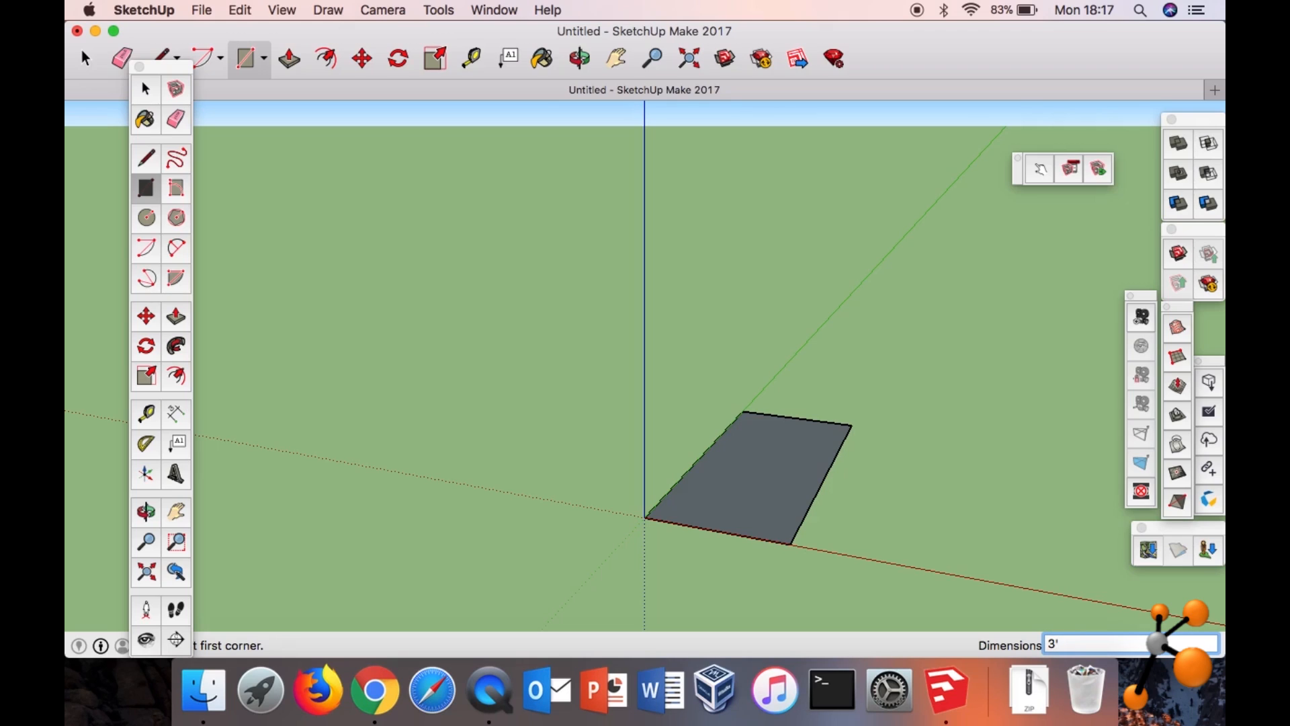
pyautogui.write("',5")
pyautogui.press('Return')
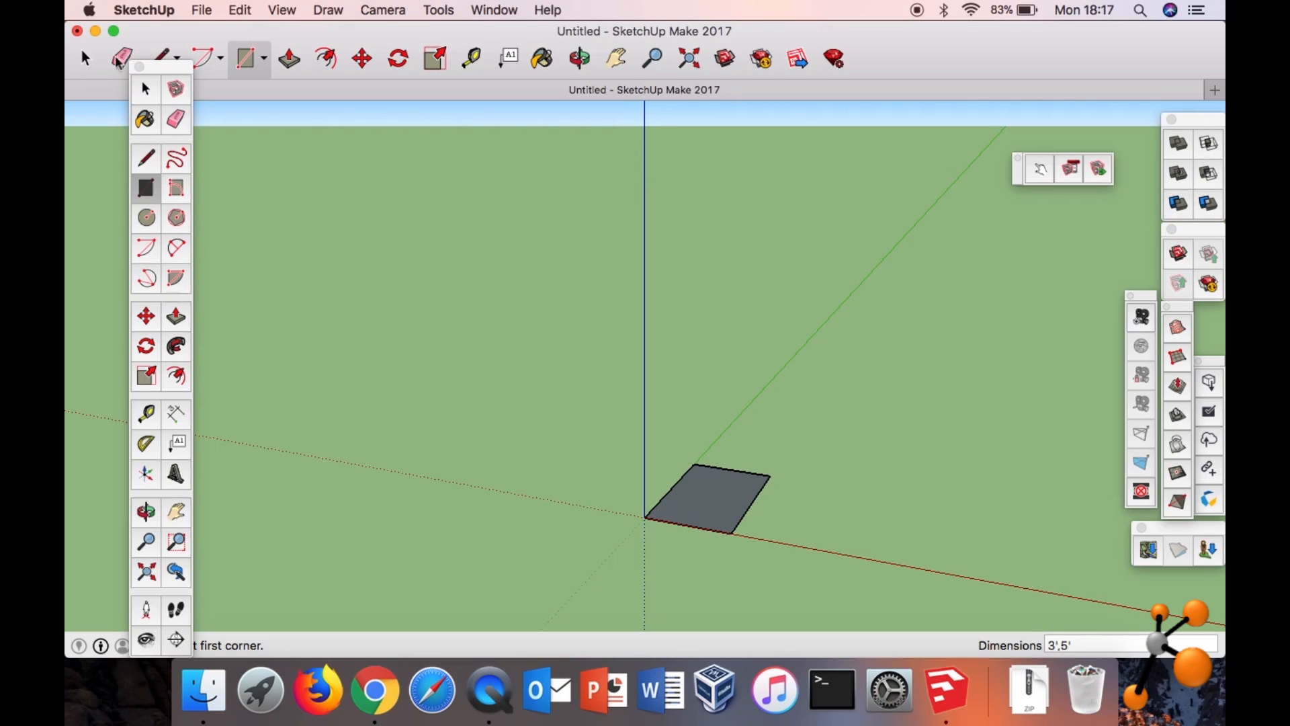
pyautogui.click(85, 58)
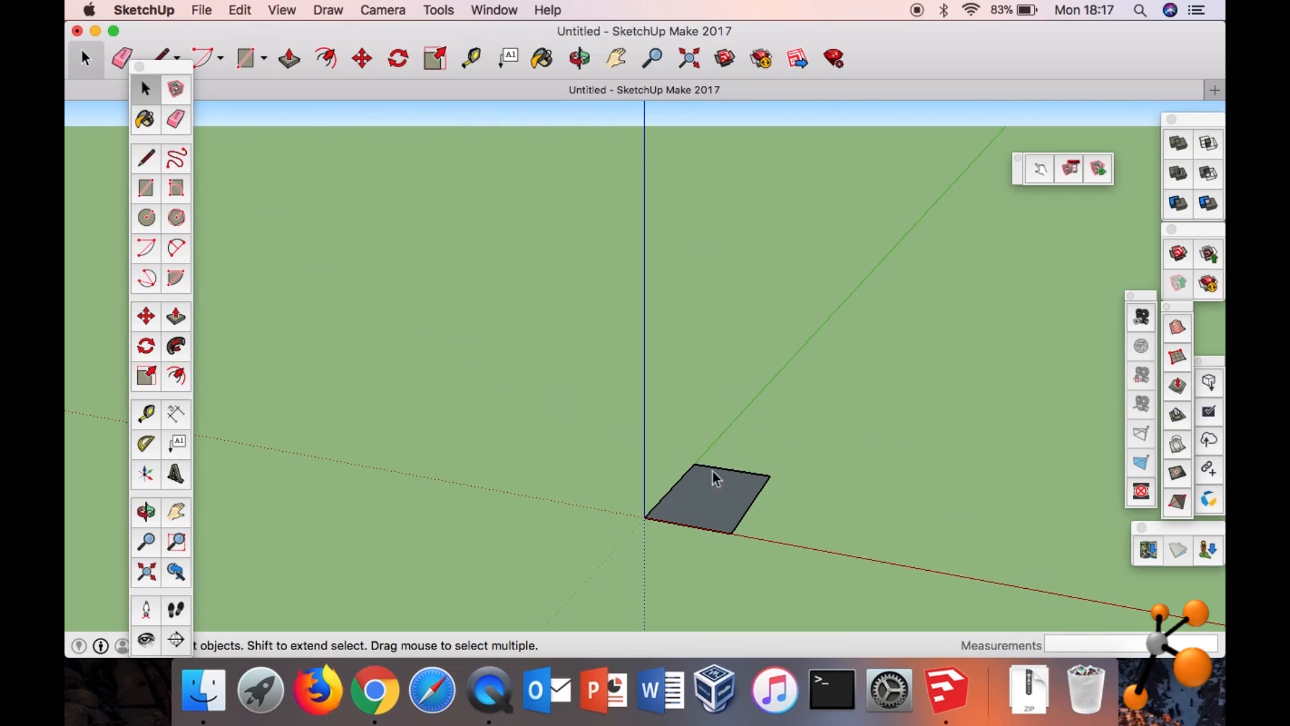
# Select the rectangle with its edges and move it by its origin corner about 5' 10" along the red axis.
pyautogui.press('o')
pyautogui.moveTo(728, 486); pyautogui.dragTo(598, 408)
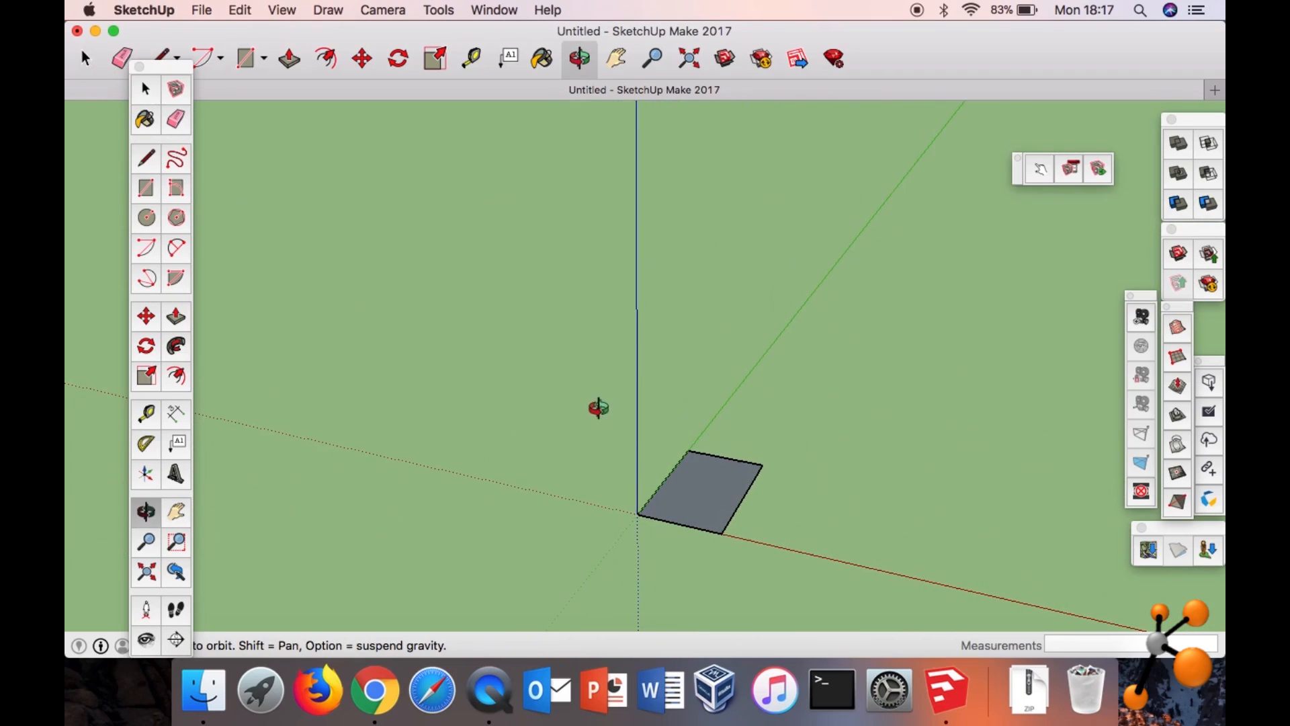
pyautogui.moveTo(639, 514); pyautogui.dragTo(668, 542, button='middle')
pyautogui.moveTo(790, 536); pyautogui.dragTo(847, 527, button='middle')
pyautogui.rightClick(846, 527)
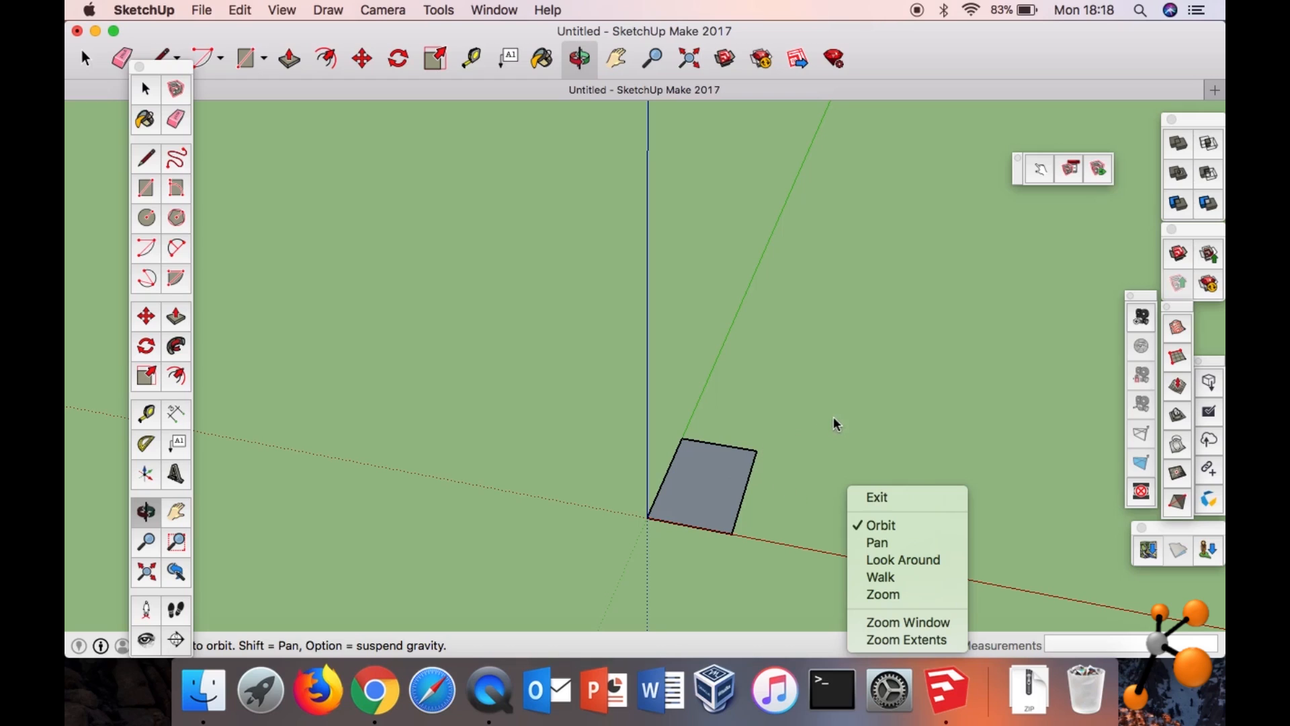
pyautogui.click(703, 477)
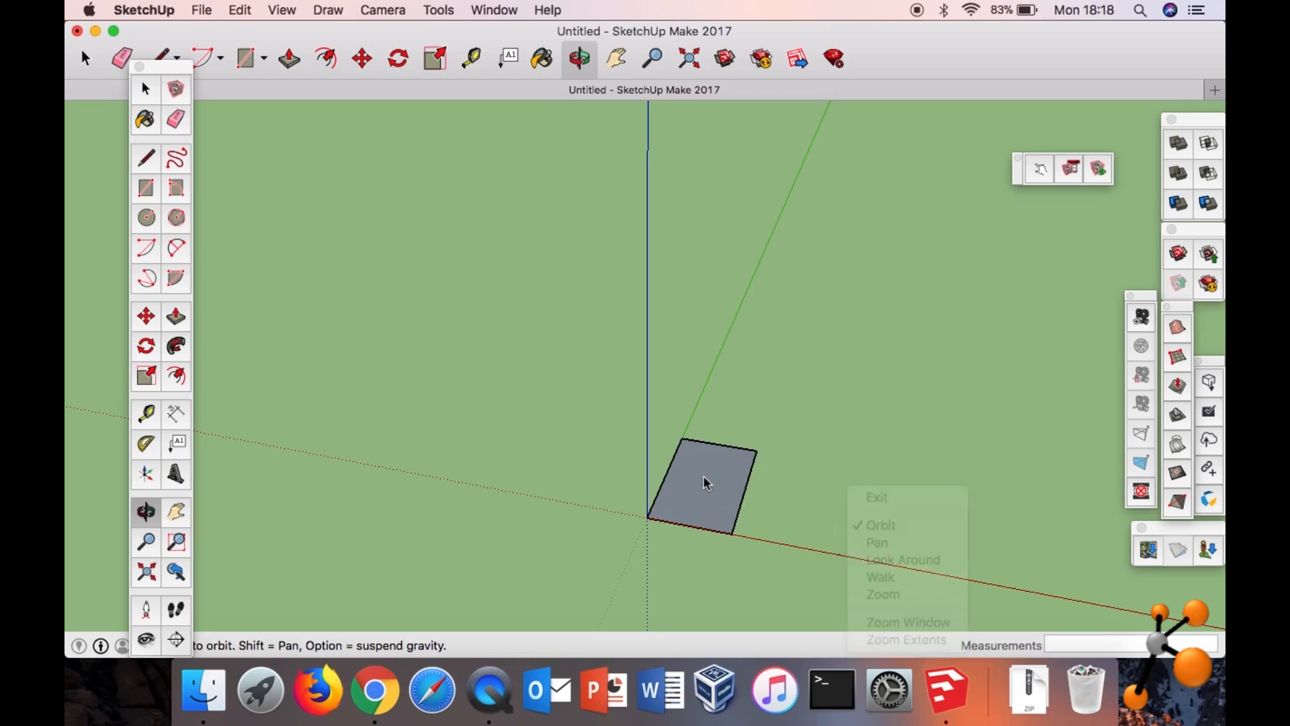
pyautogui.click(86, 61)
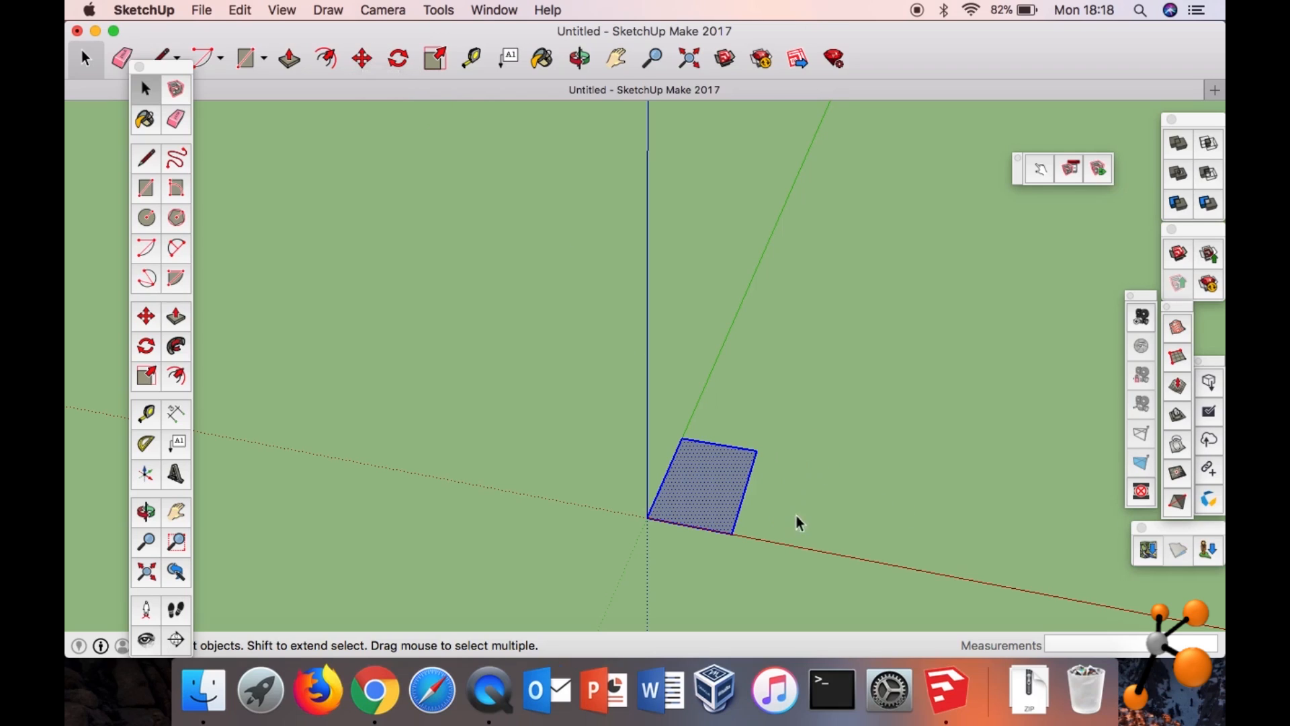
pyautogui.click(363, 60)
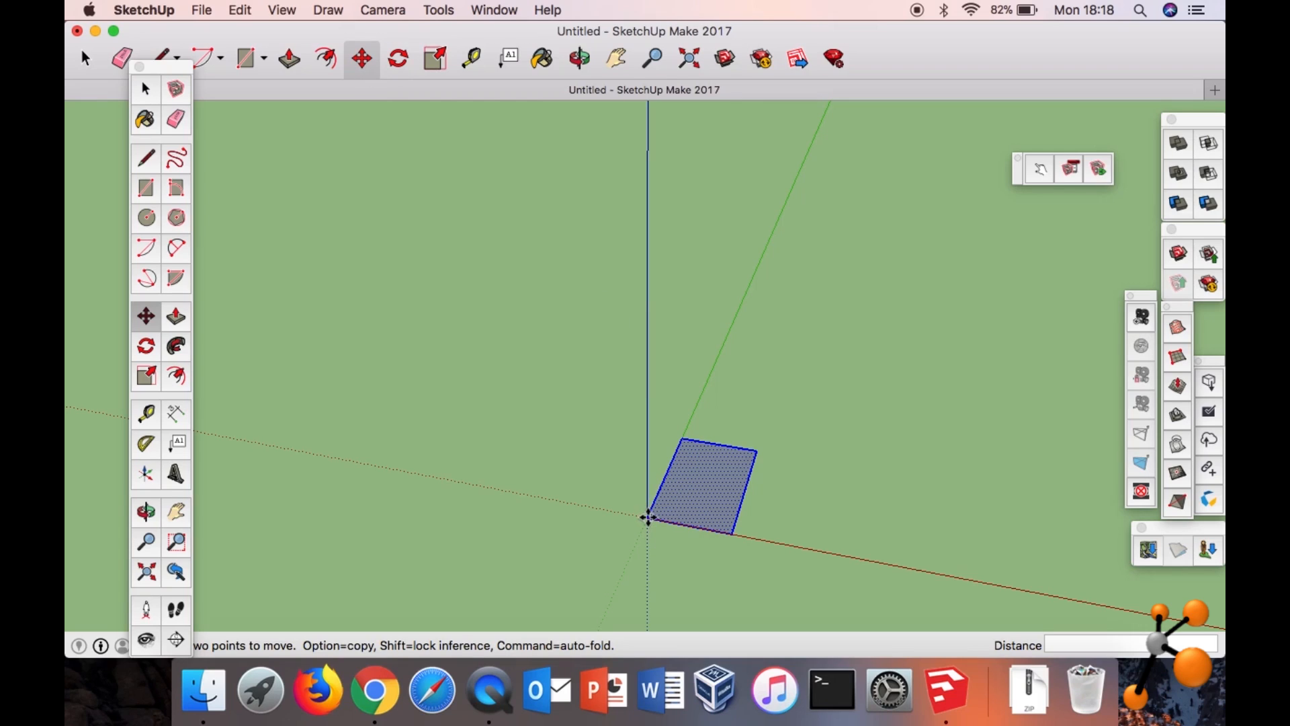
pyautogui.click(648, 517)
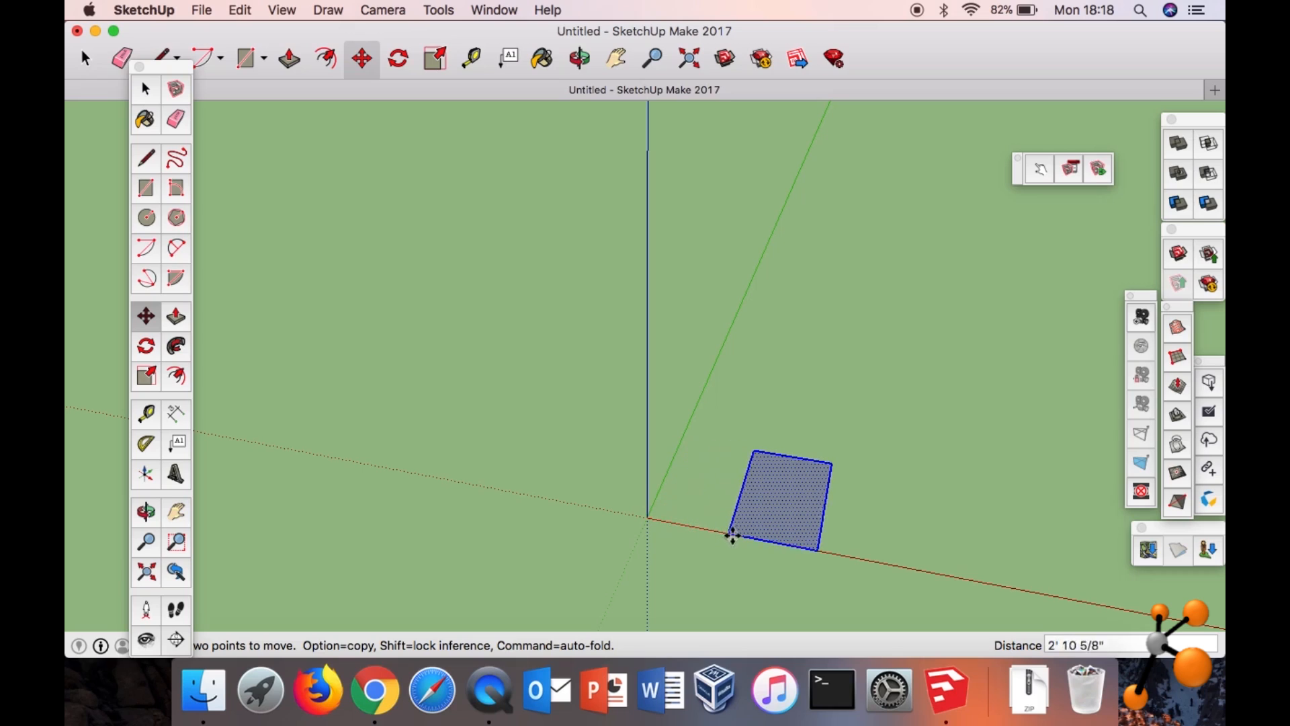
pyautogui.click(816, 547)
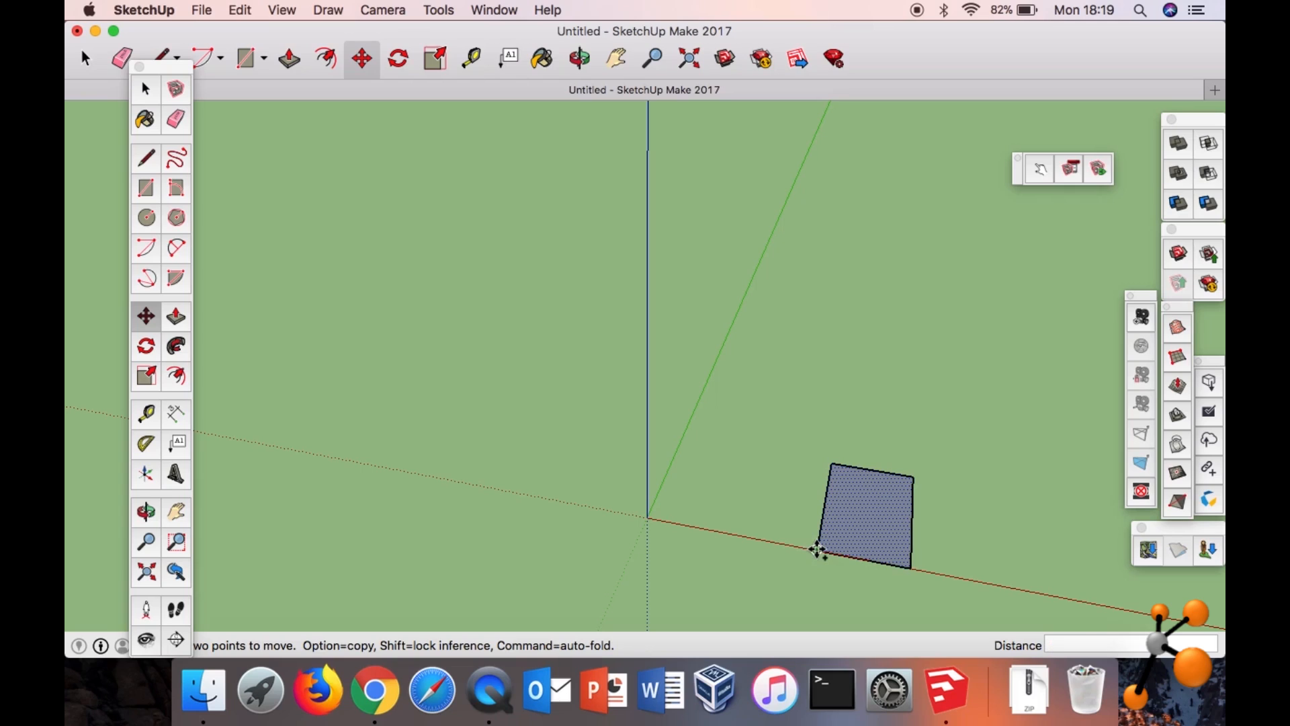
# Copy the moved rectangle about 5' 10 1/2" back along the red axis, placing the copy's corner at the origin, and clear the selection.
pyautogui.click(818, 550)
pyautogui.press('alt')
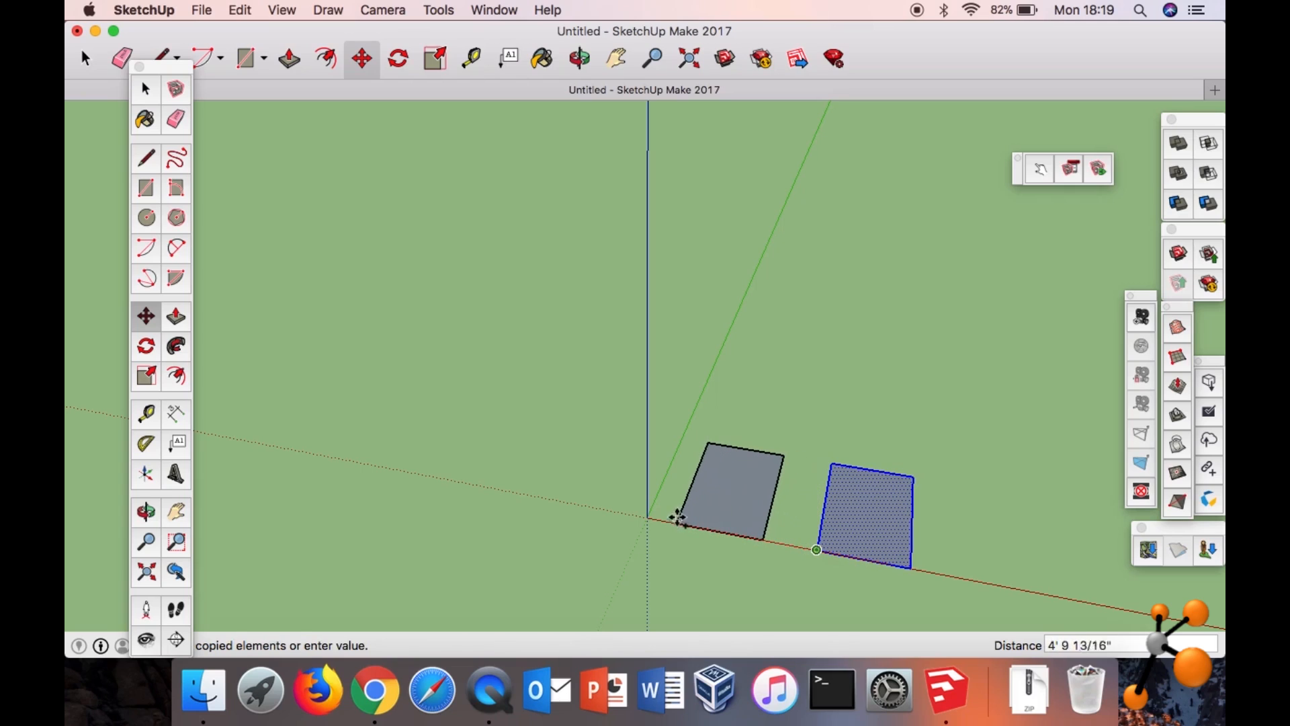
pyautogui.click(651, 515)
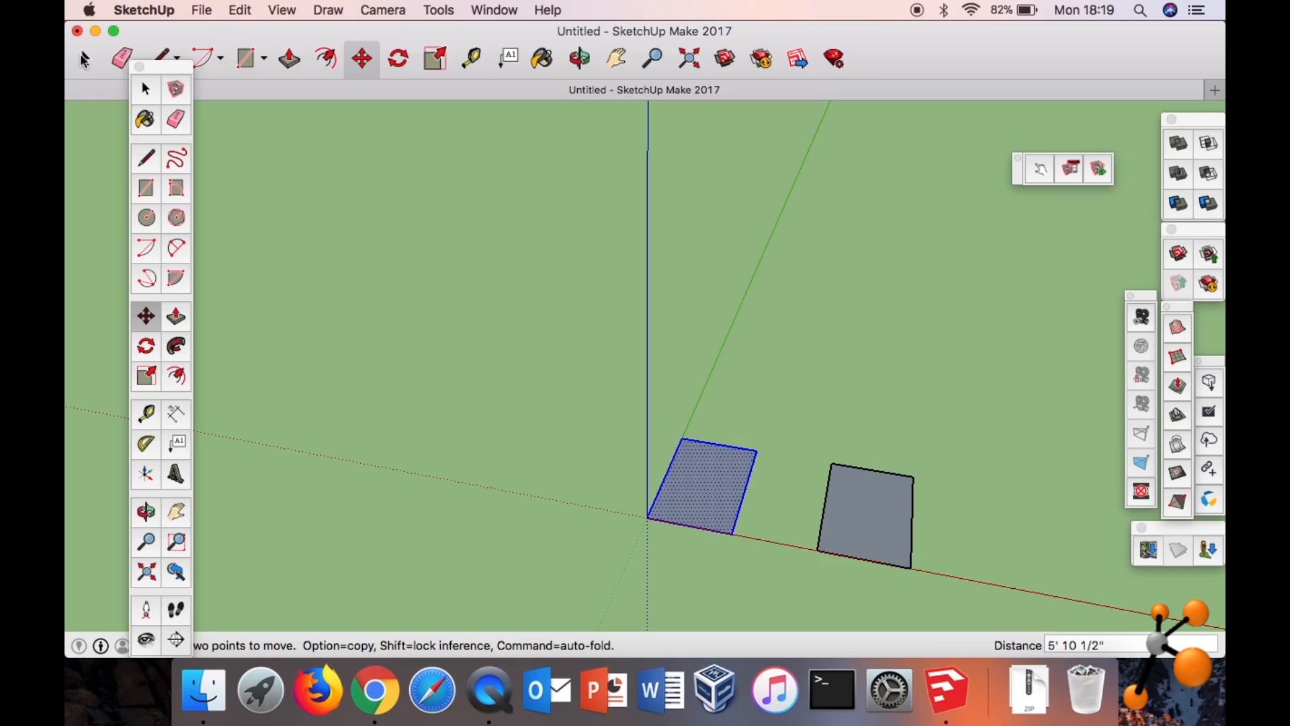
pyautogui.click(84, 60)
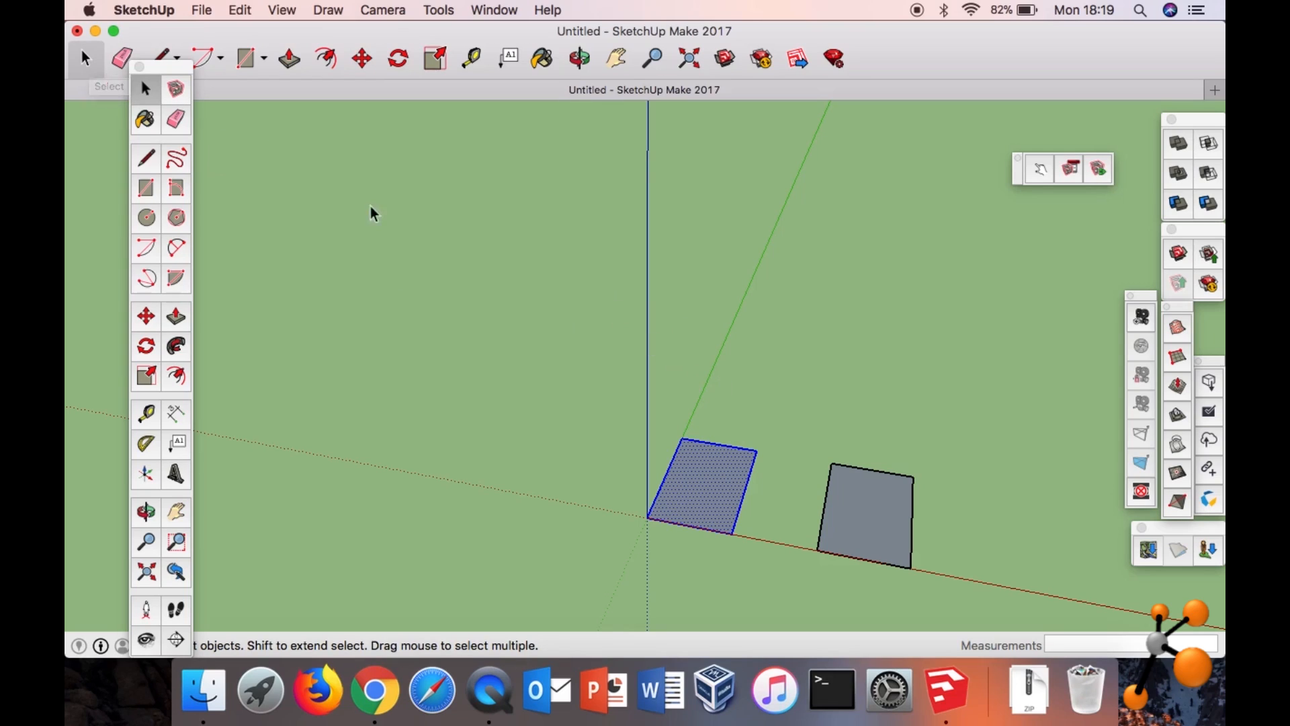
pyautogui.click(808, 403)
pyautogui.moveTo(837, 404); pyautogui.dragTo(813, 433, button='middle')
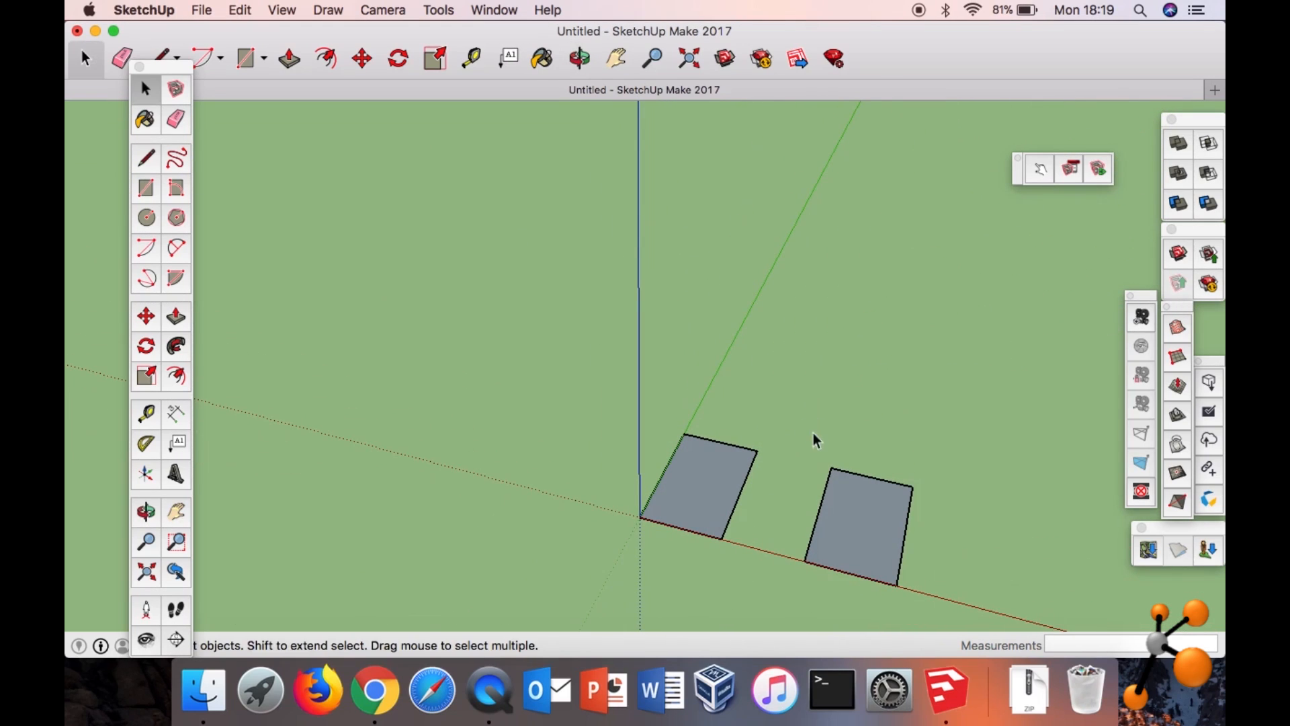
# Try selecting the rectangles by face alone and with a selection window, clearing the selection in between.
pyautogui.click(867, 516)
pyautogui.click(803, 430)
pyautogui.moveTo(777, 406); pyautogui.dragTo(970, 608)
pyautogui.moveTo(785, 412); pyautogui.dragTo(954, 607)
pyautogui.click(887, 442)
pyautogui.click(689, 483)
pyautogui.click(666, 416)
# Select the rectangle at the origin with its edges and move it about 7' 8" along the green axis.
pyautogui.moveTo(597, 396); pyautogui.dragTo(798, 563)
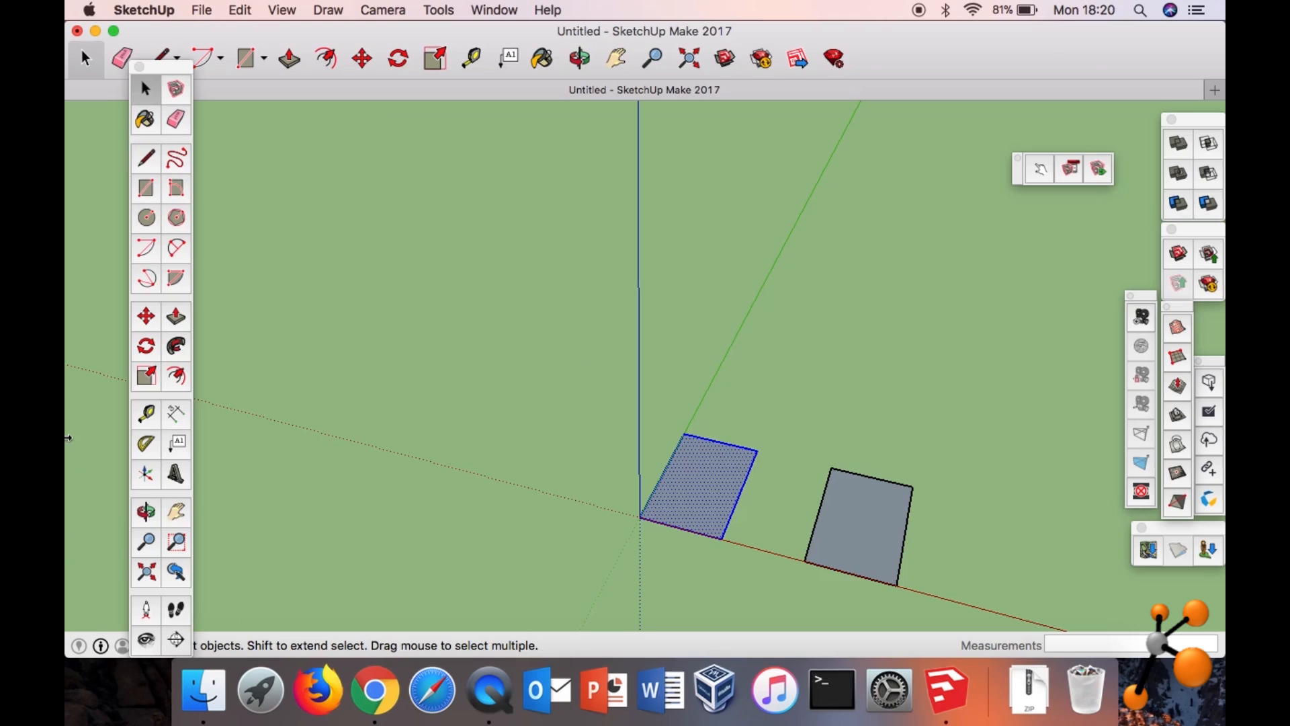
pyautogui.click(360, 61)
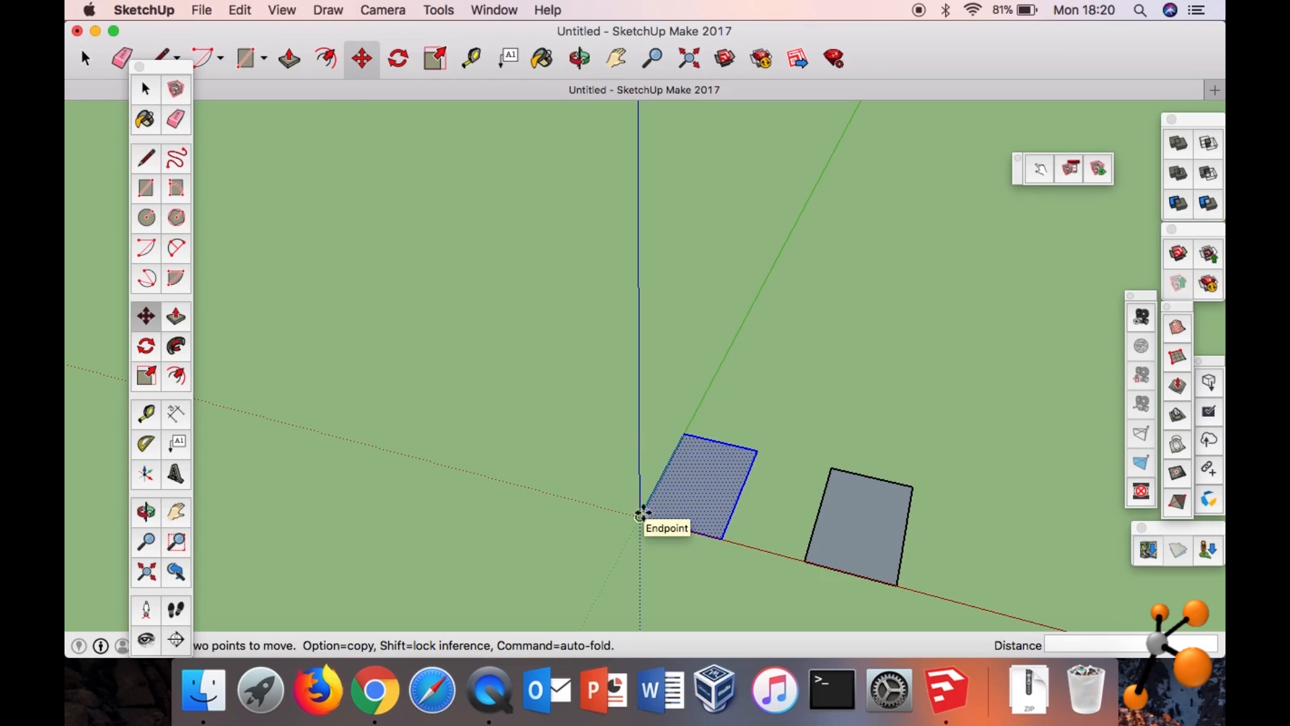
pyautogui.click(684, 436)
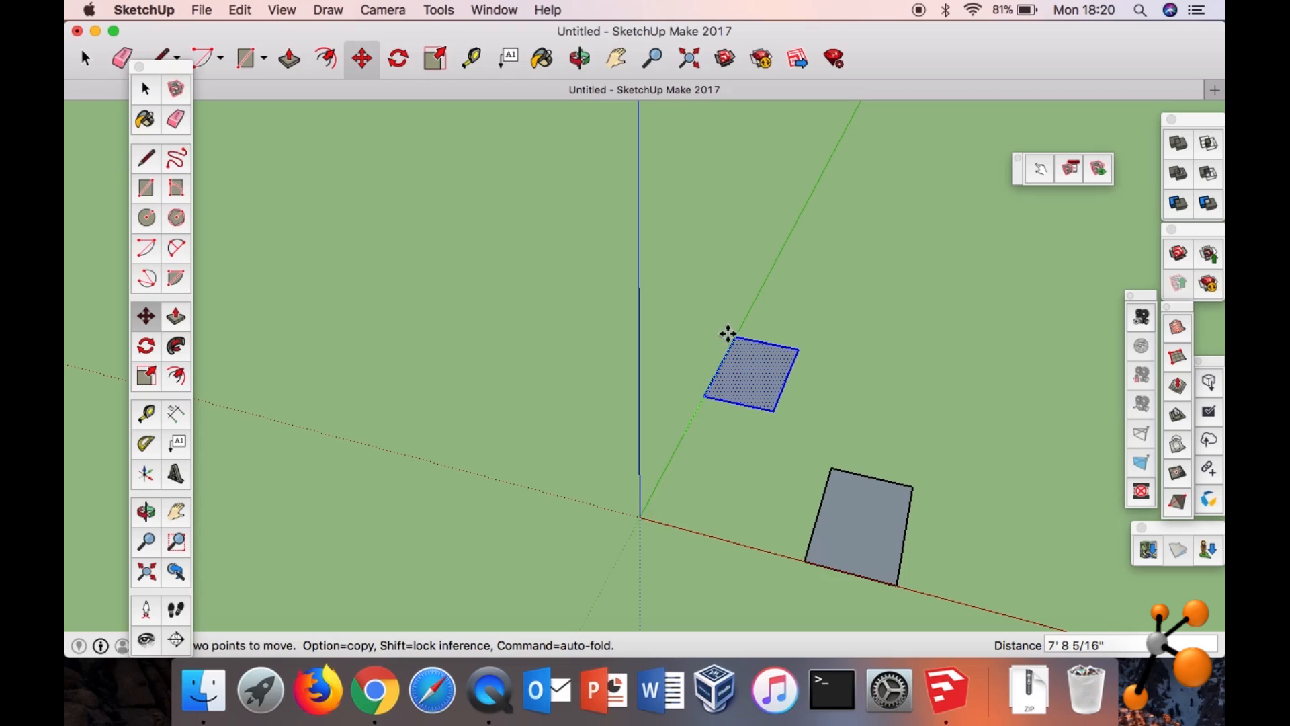
pyautogui.click(728, 334)
# Select the rectangle on the green axis together with its edges and delete it.
pyautogui.click(86, 59)
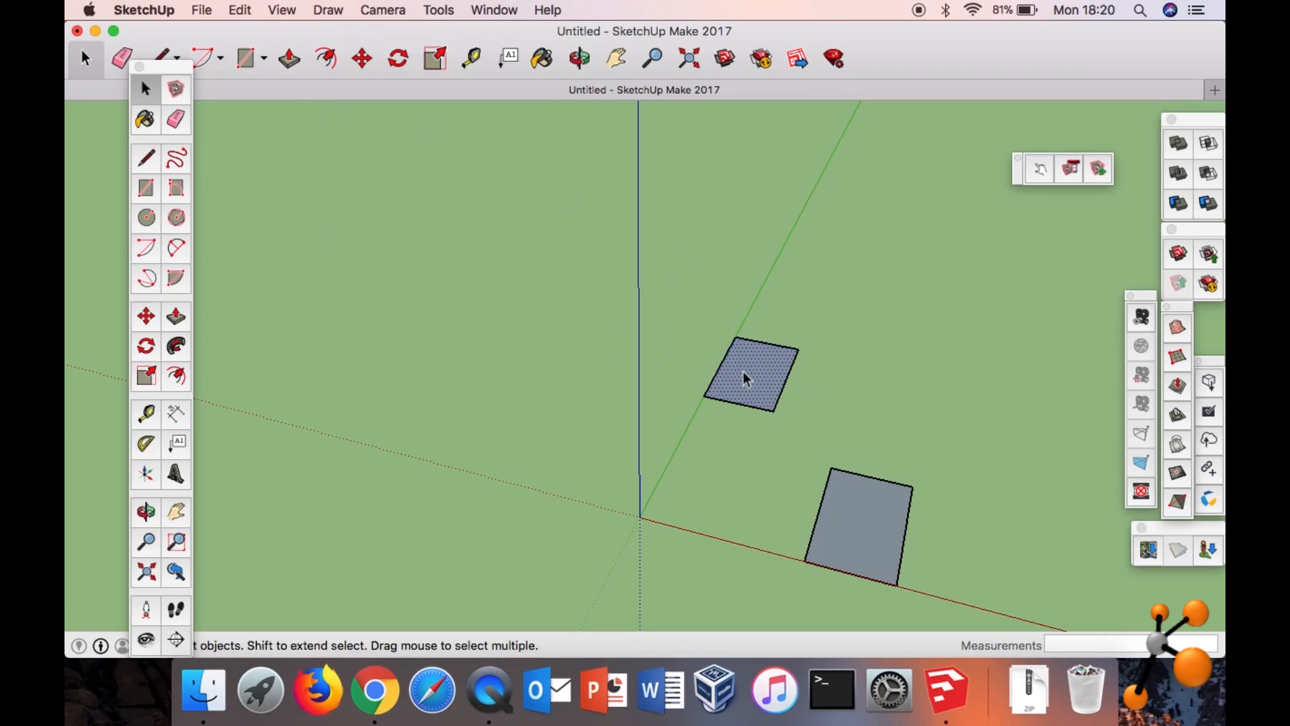
pyautogui.moveTo(662, 290); pyautogui.dragTo(816, 421)
pyautogui.press('Delete')
# Select the remaining rectangle with its edges and move it 5' 10 1/2" back along the red axis, placing its corner on the origin.
pyautogui.click(861, 517)
pyautogui.doubleClick(860, 518)
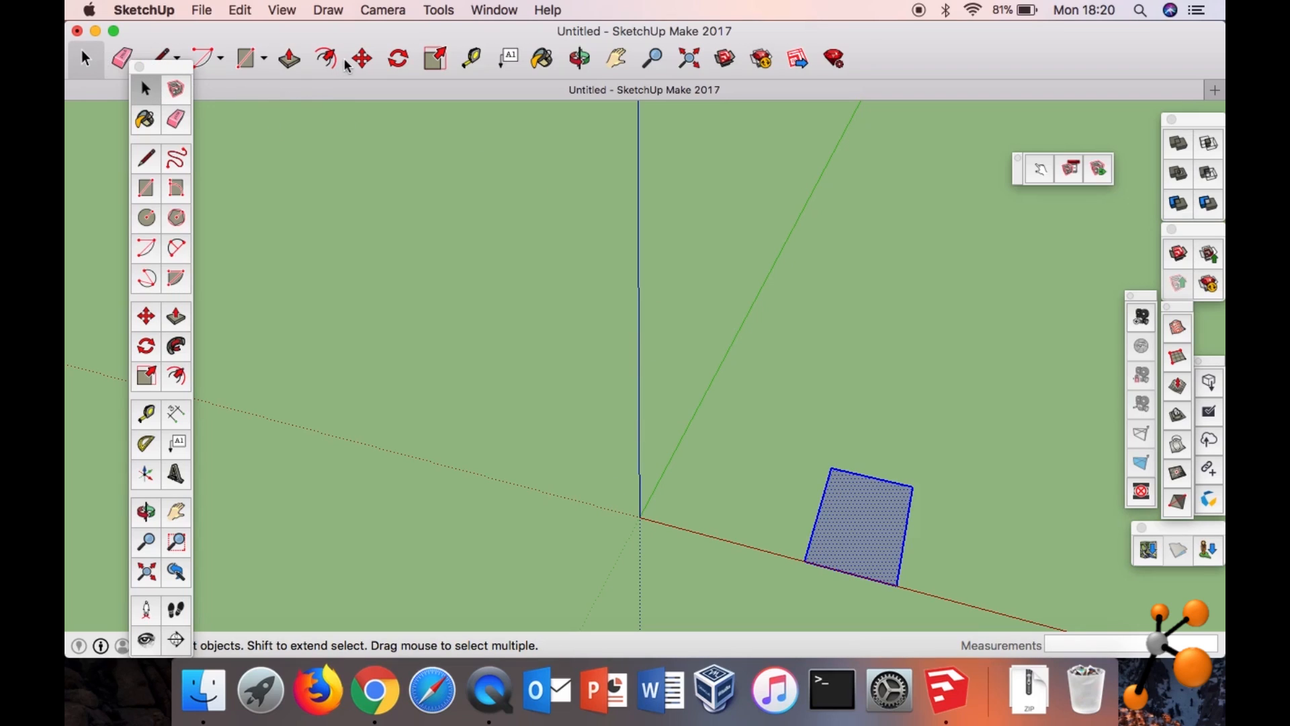
pyautogui.moveTo(800, 424); pyautogui.dragTo(935, 614)
pyautogui.click(362, 59)
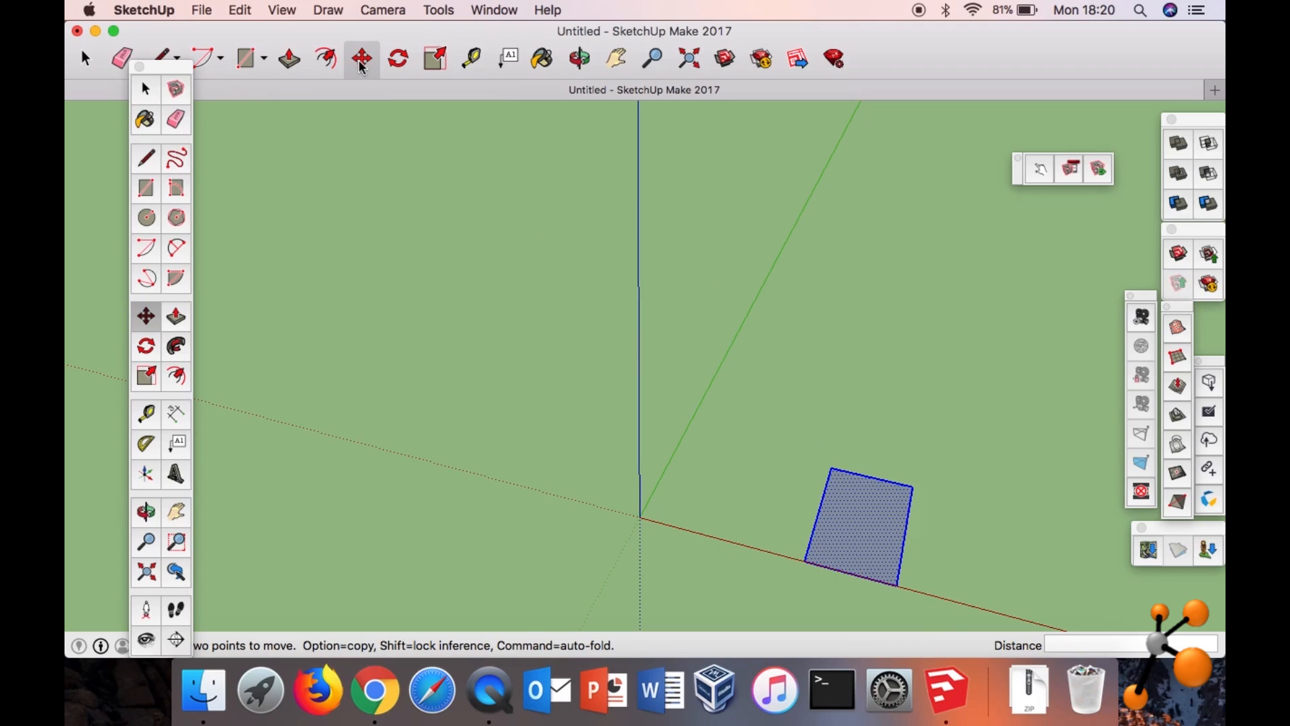
pyautogui.click(804, 561)
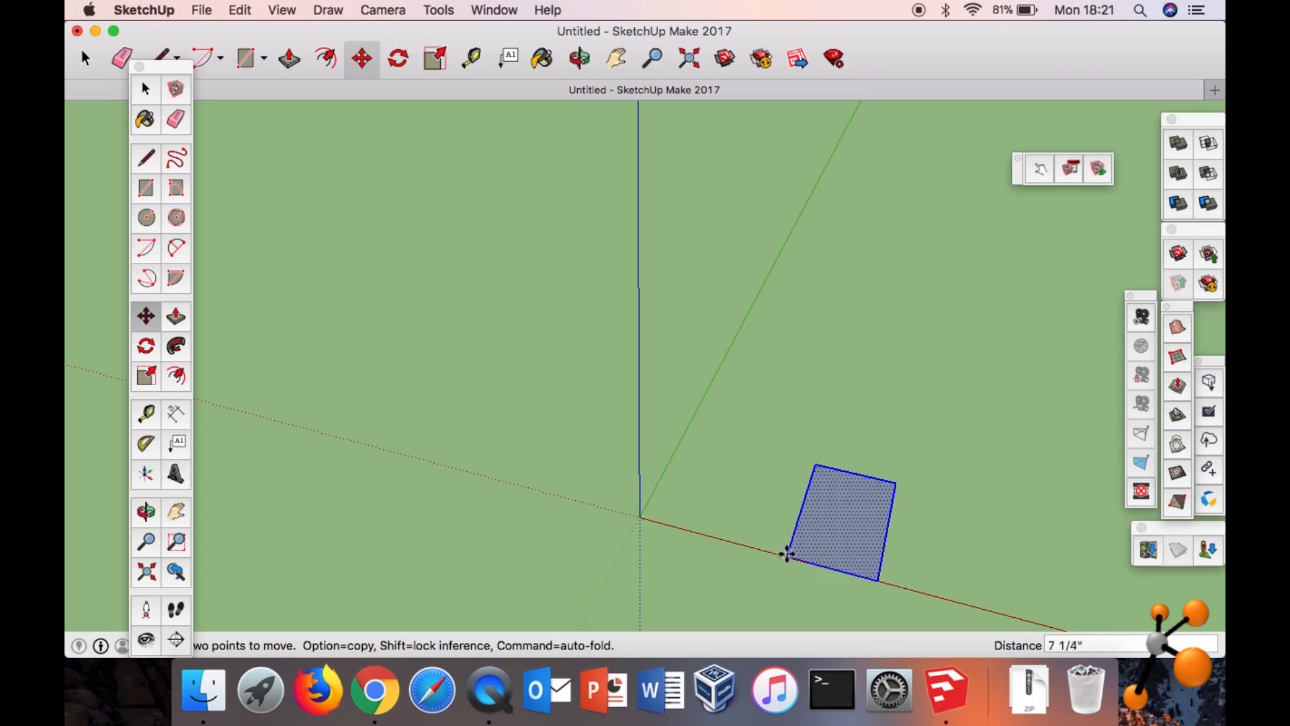
pyautogui.click(642, 516)
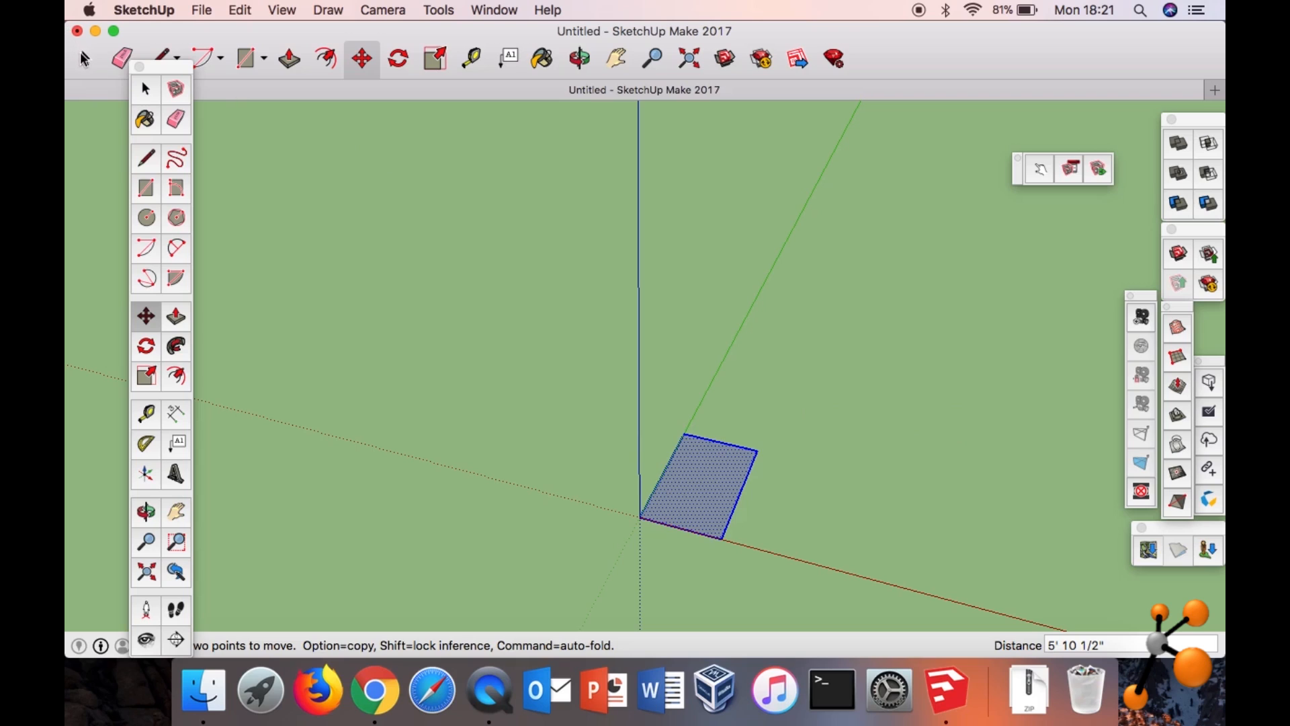
pyautogui.click(84, 59)
# Place a Tape Measure guide point on the red axis, 3' beyond the rectangle's corner on that axis.
pyautogui.moveTo(857, 426)
pyautogui.mouseDown(button='middle')
pyautogui.moveTo(847, 326)
pyautogui.moveTo(919, 349)
pyautogui.moveTo(891, 414)
pyautogui.moveTo(857, 441)
pyautogui.mouseUp(button='middle')
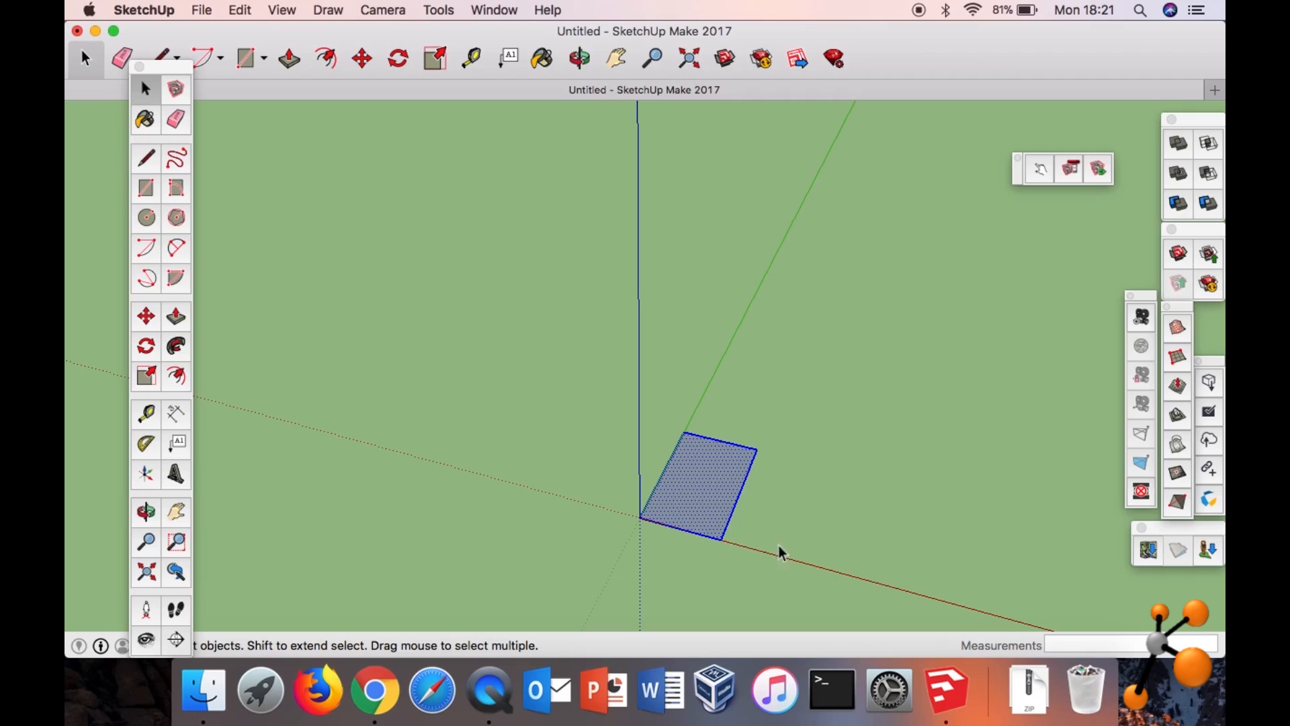
pyautogui.click(475, 61)
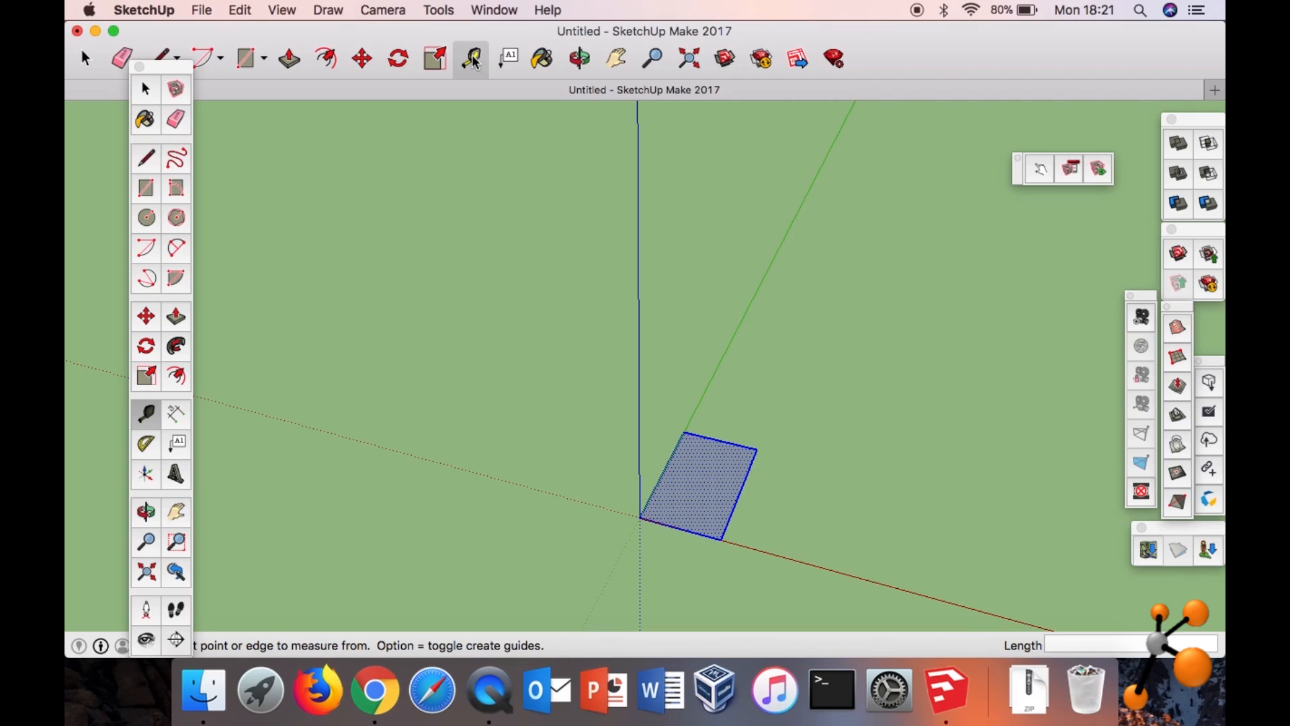
pyautogui.click(721, 540)
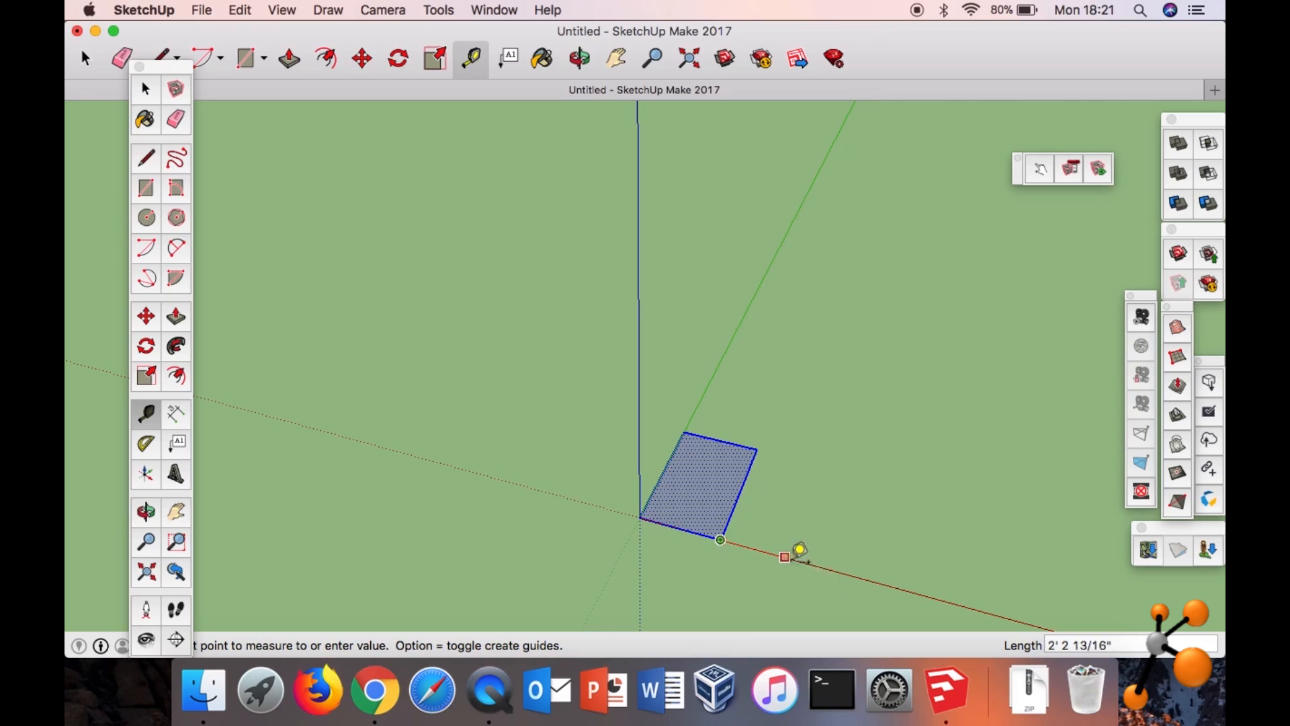
pyautogui.moveTo(1109, 649); pyautogui.dragTo(1022, 637)
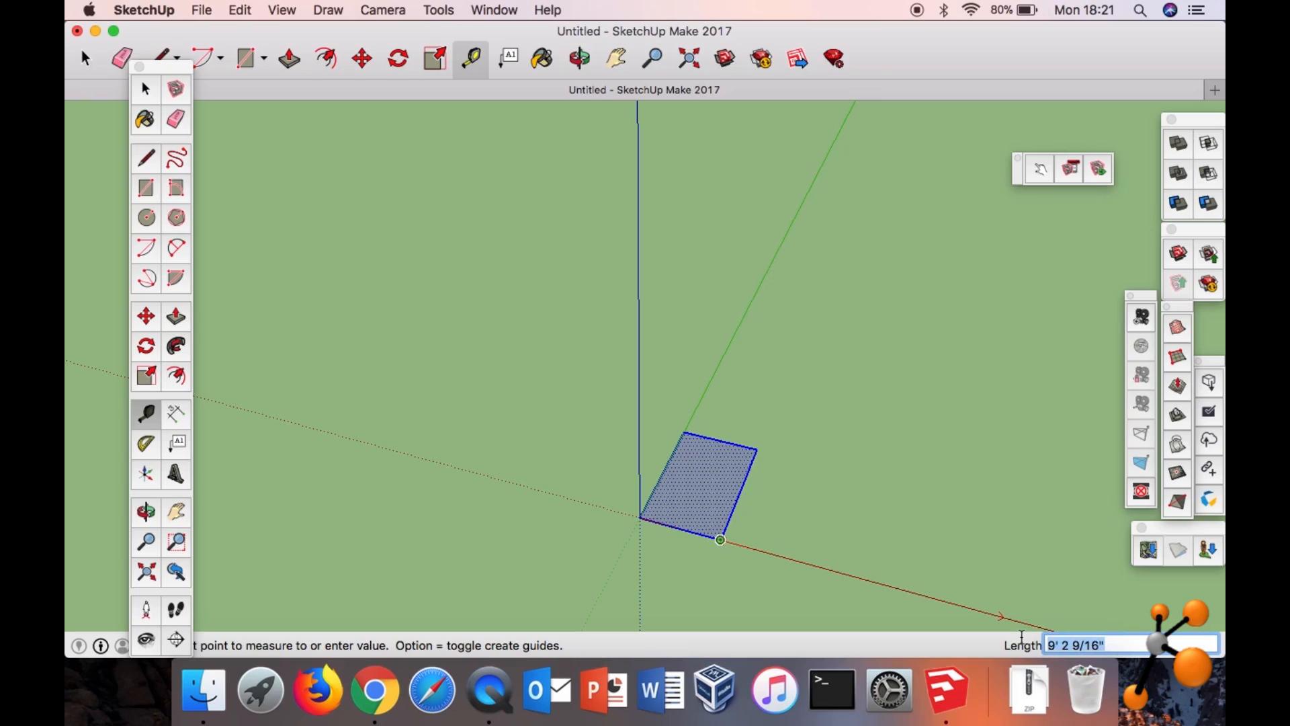
pyautogui.write('3')
pyautogui.press('Return')
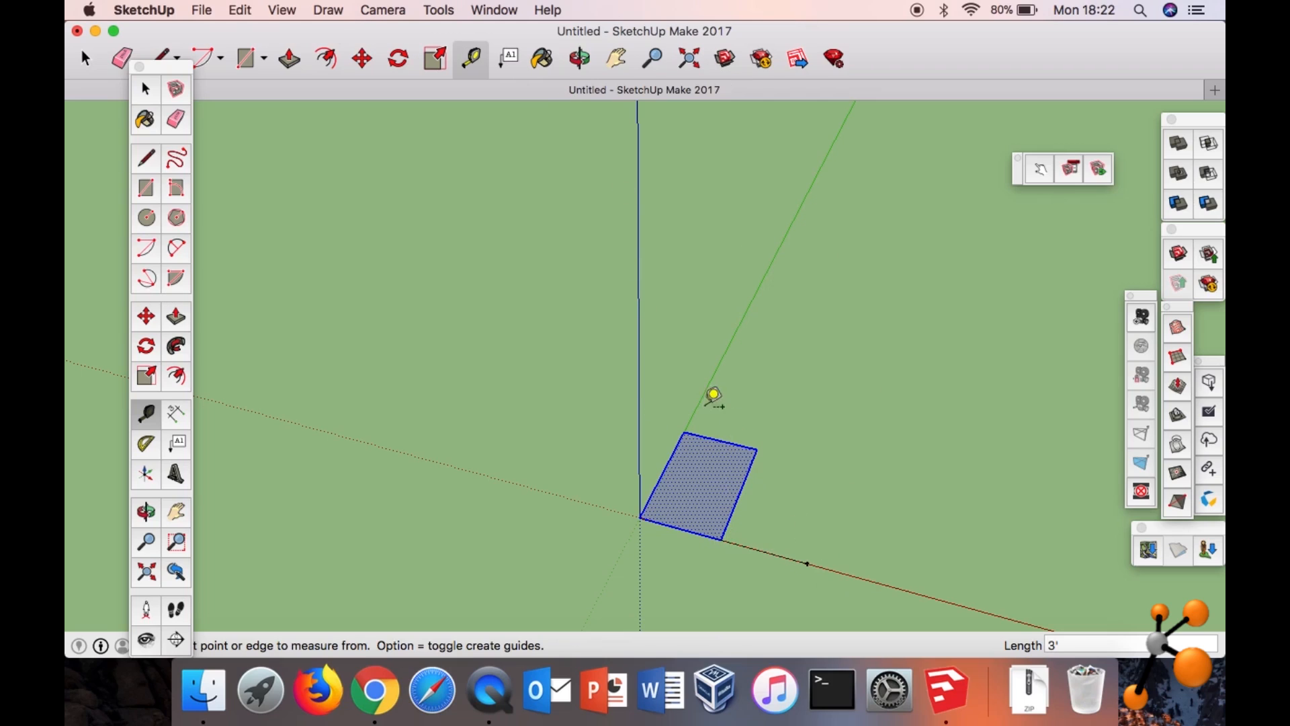
pyautogui.press('space')
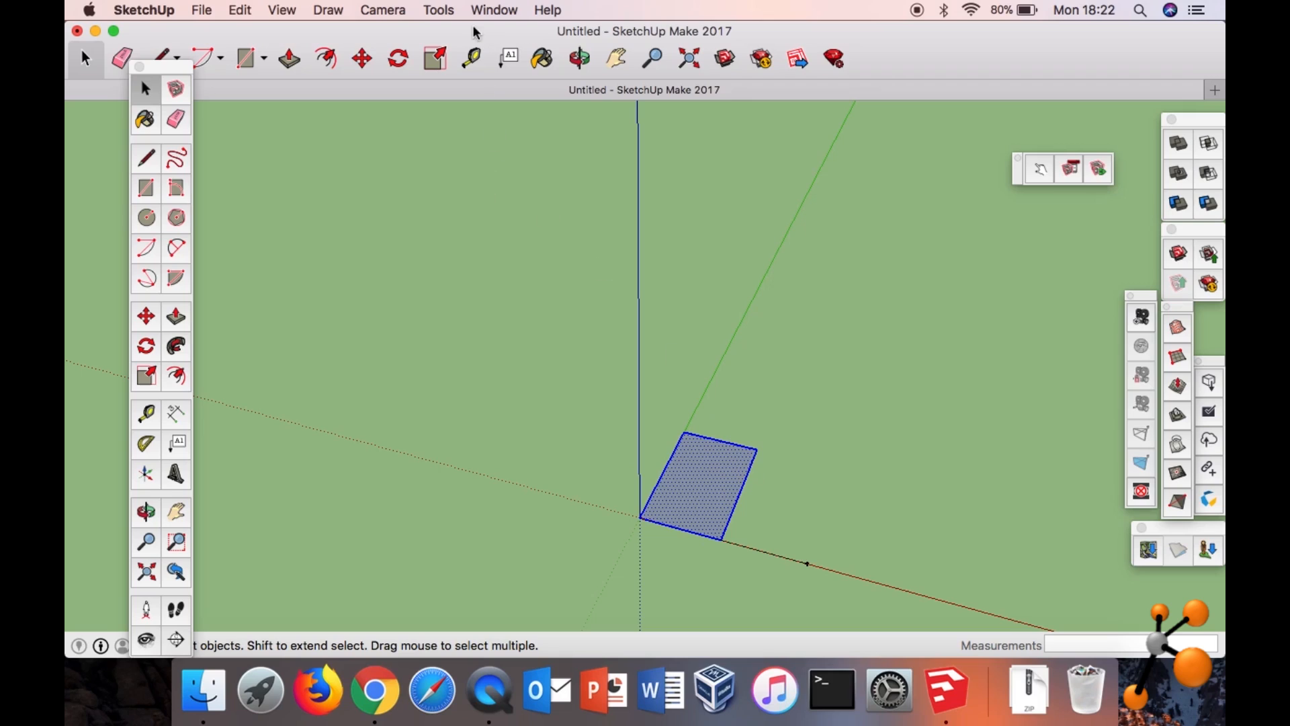
# Copy the rectangle 6' along the red axis from its origin corner to the guide point and leave the Move tool.
pyautogui.click(362, 61)
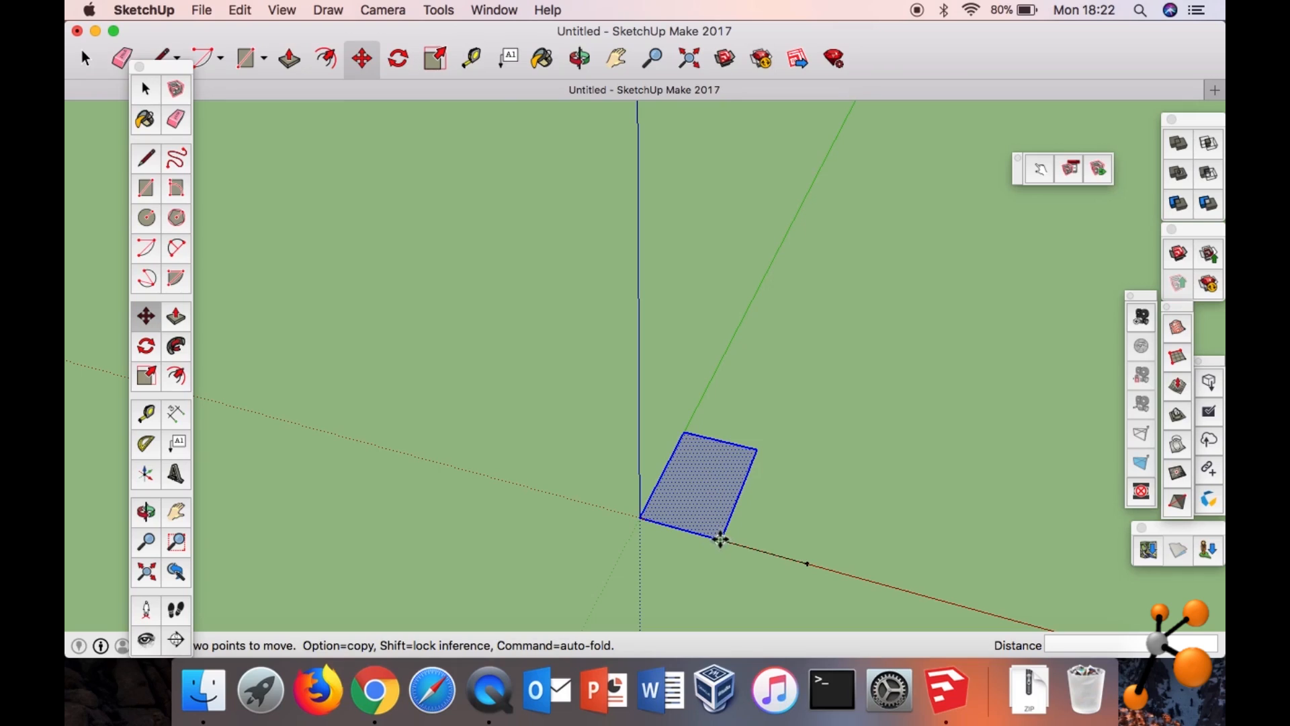
pyautogui.click(639, 517)
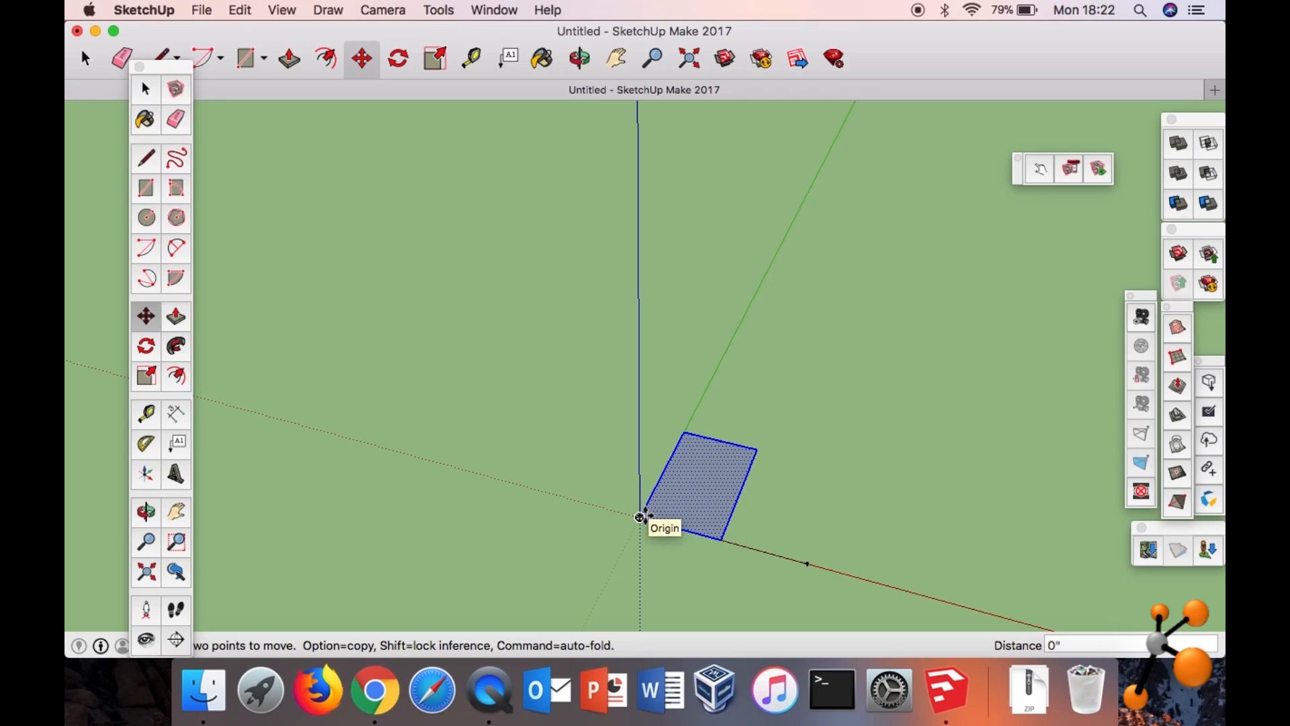
pyautogui.press('alt')
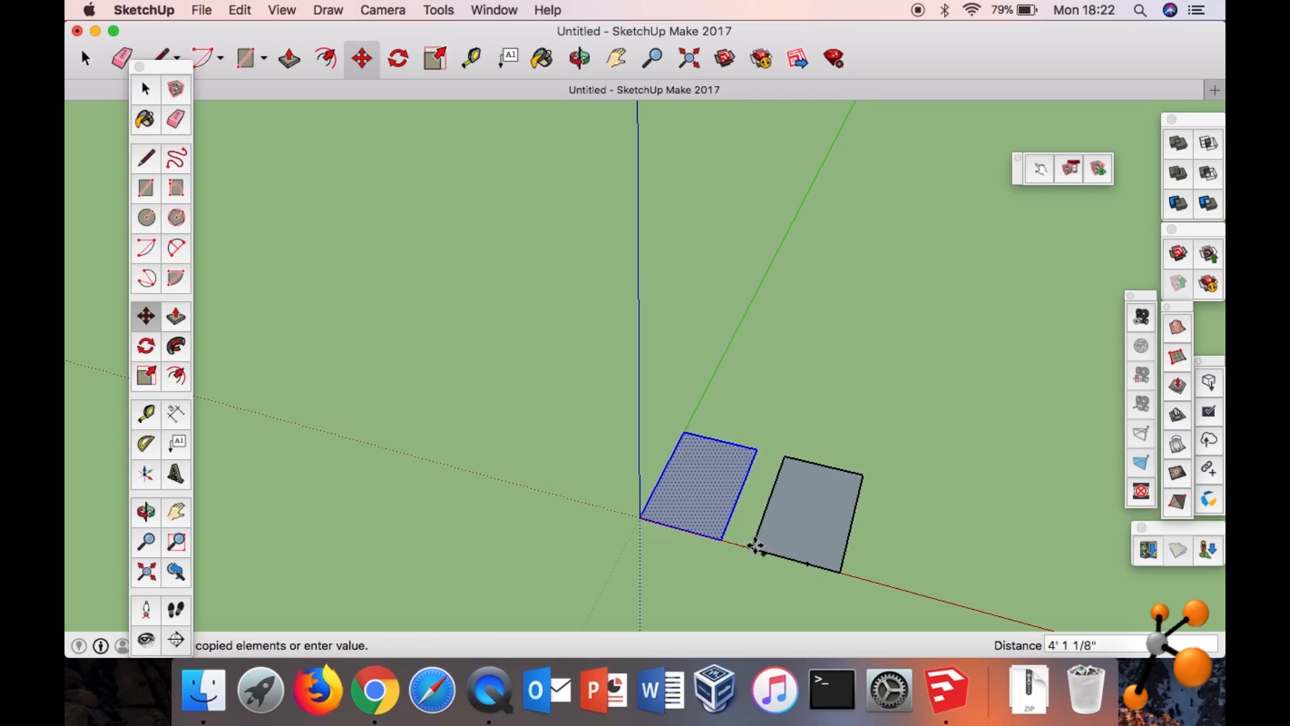
pyautogui.click(802, 558)
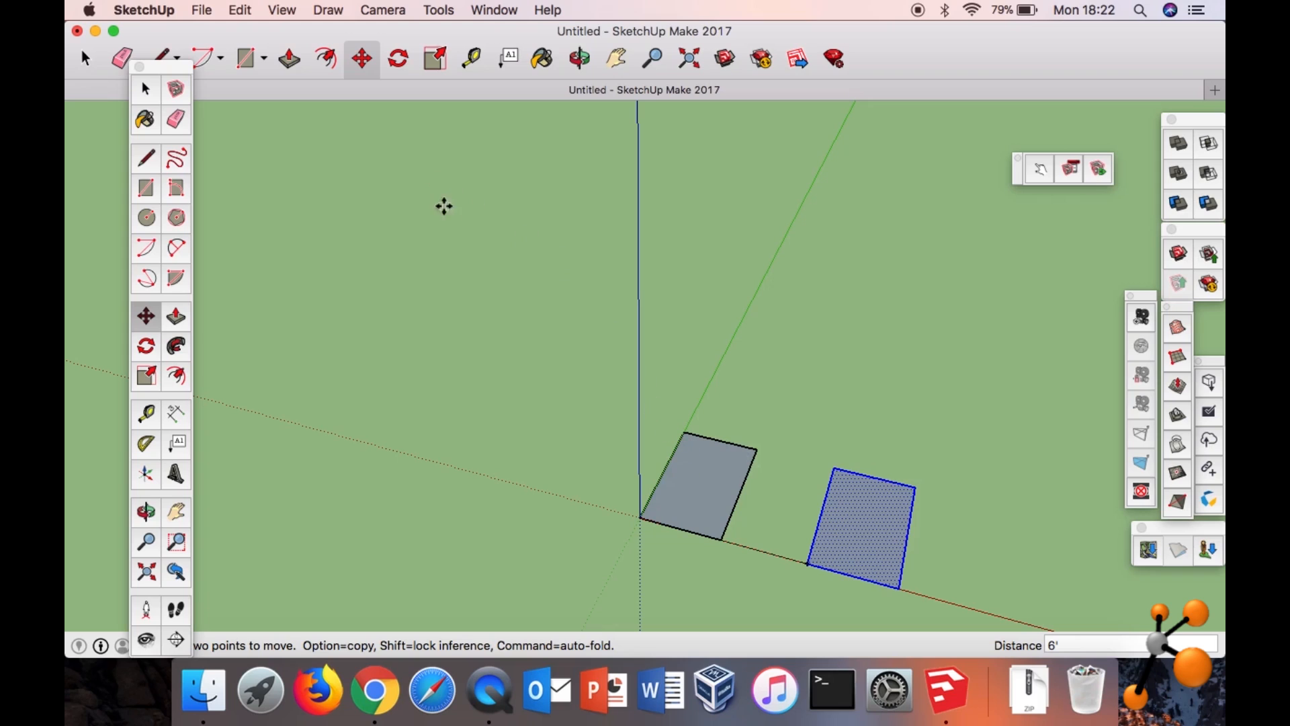
pyautogui.click(85, 58)
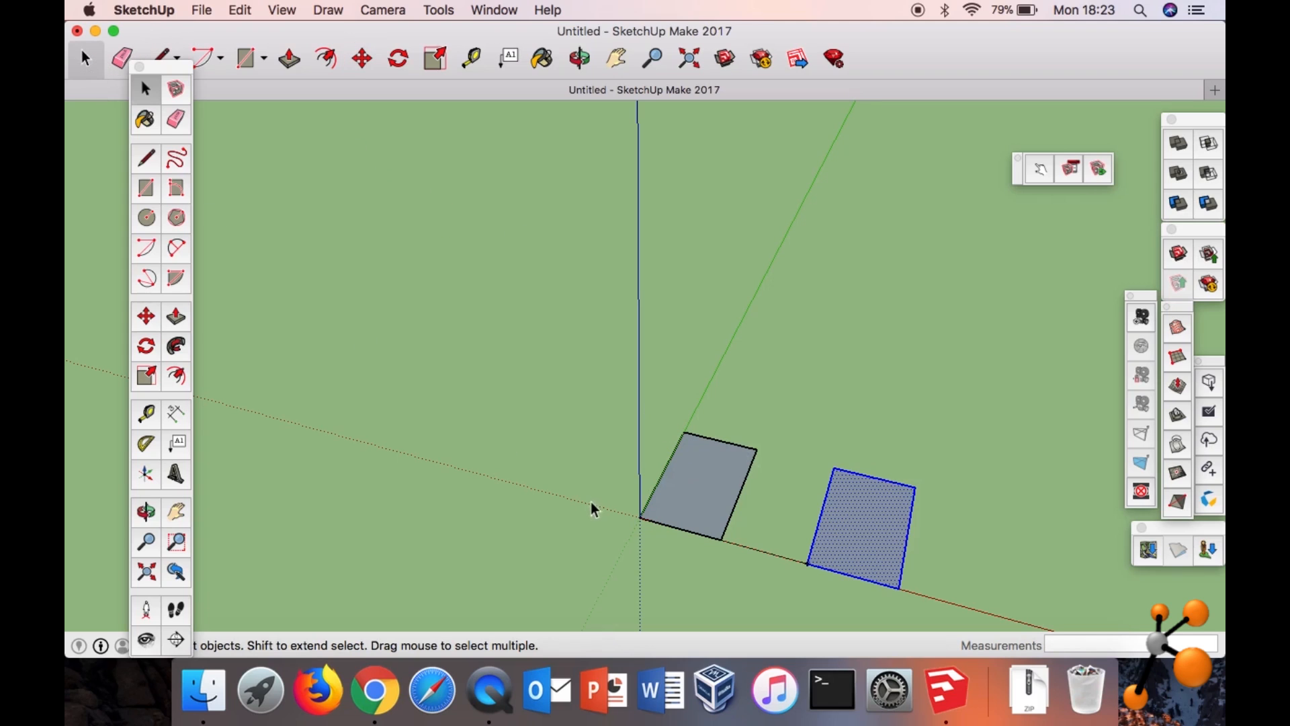
# Place a Tape Measure guide point on the blue axis, 2' above the origin.
pyautogui.press('o')
pyautogui.moveTo(602, 512); pyautogui.dragTo(516, 344)
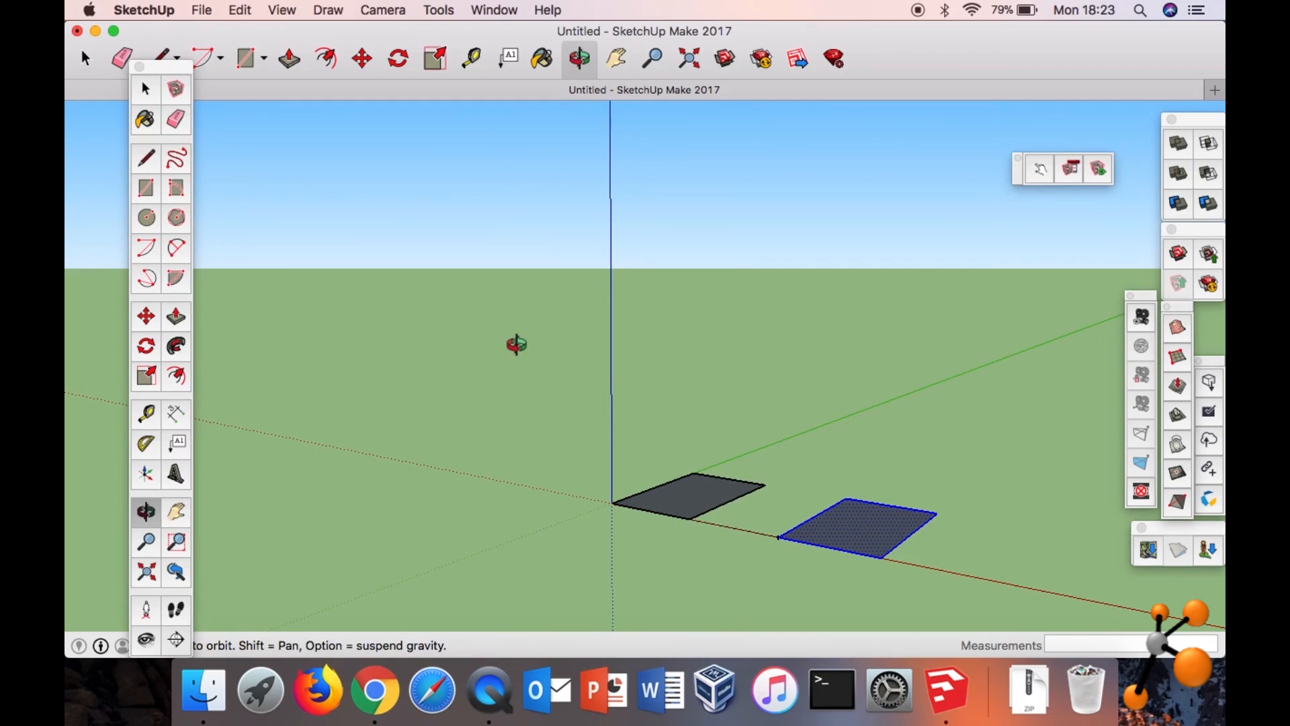
pyautogui.press('space')
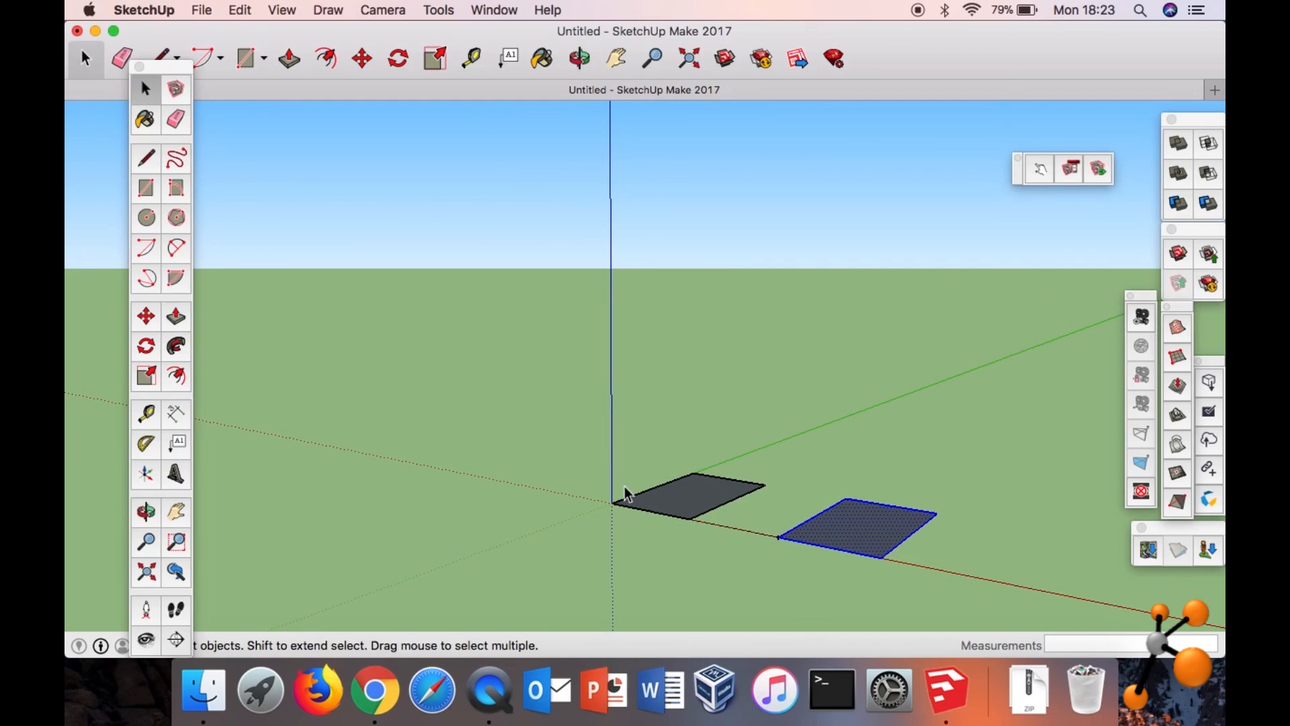
pyautogui.moveTo(541, 487); pyautogui.dragTo(612, 516, button='middle')
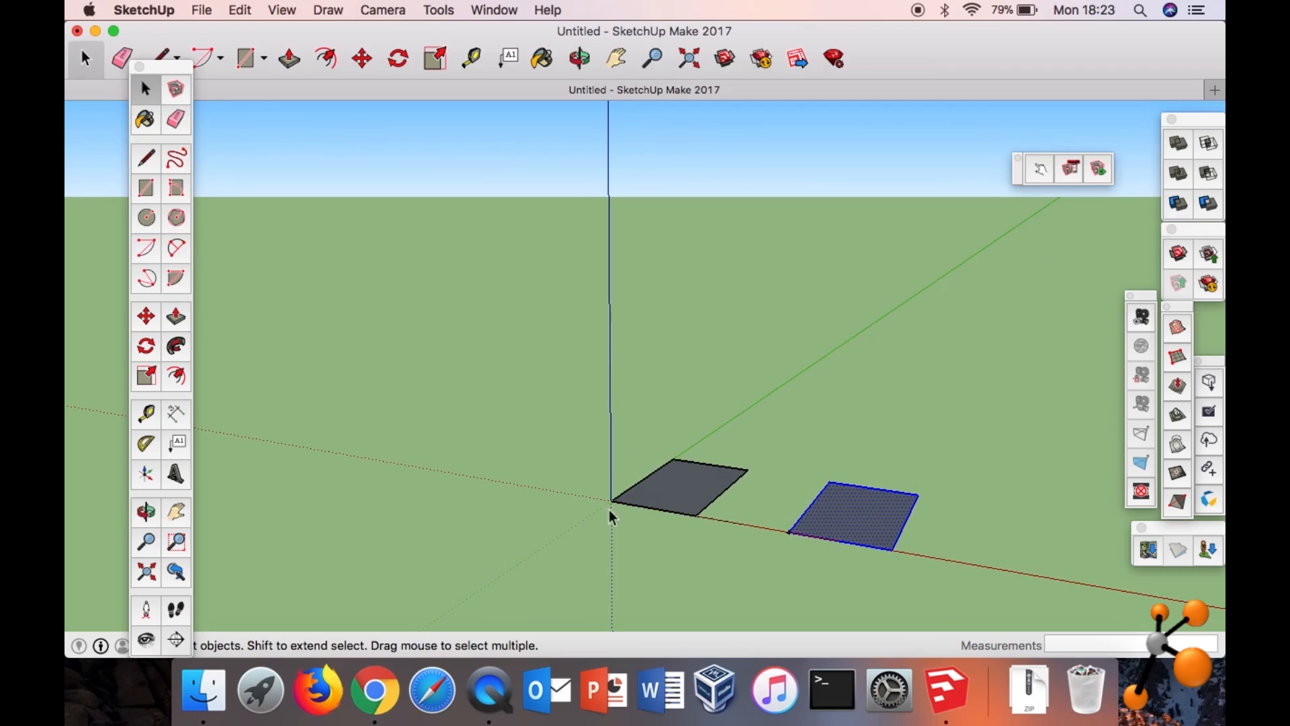
pyautogui.moveTo(497, 510); pyautogui.dragTo(494, 479, button='middle')
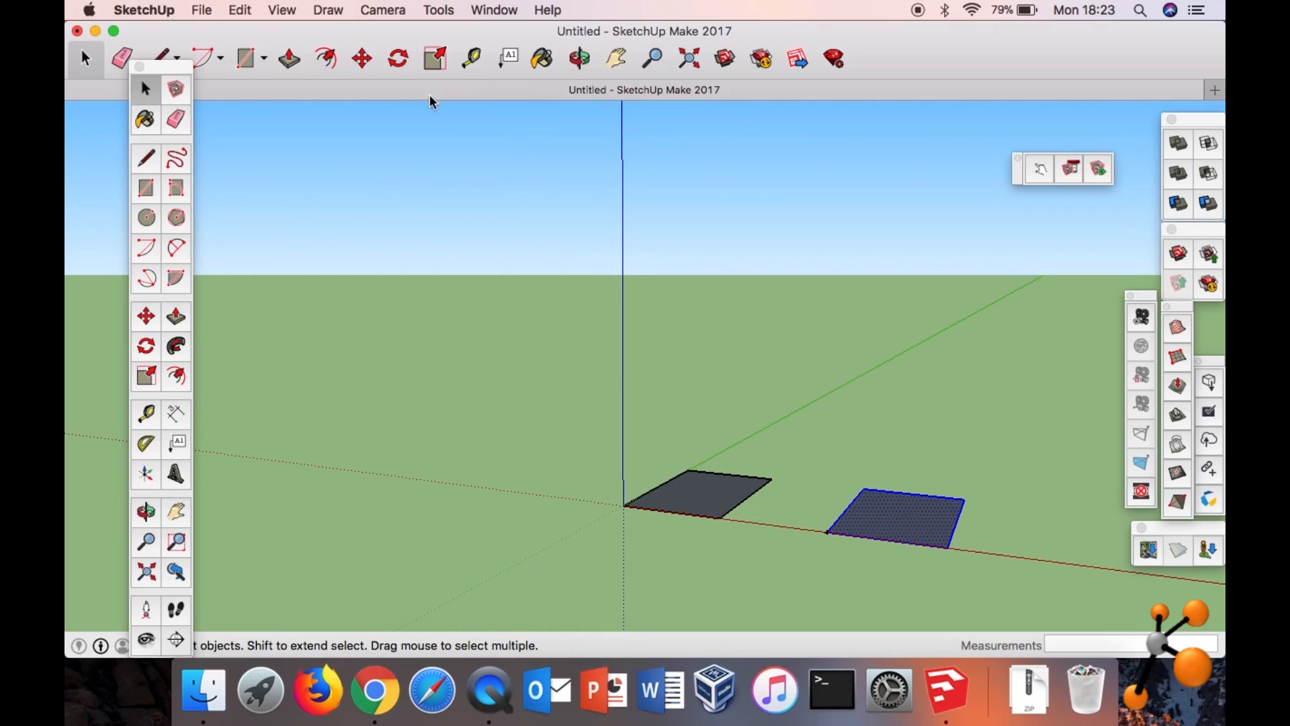
pyautogui.click(473, 59)
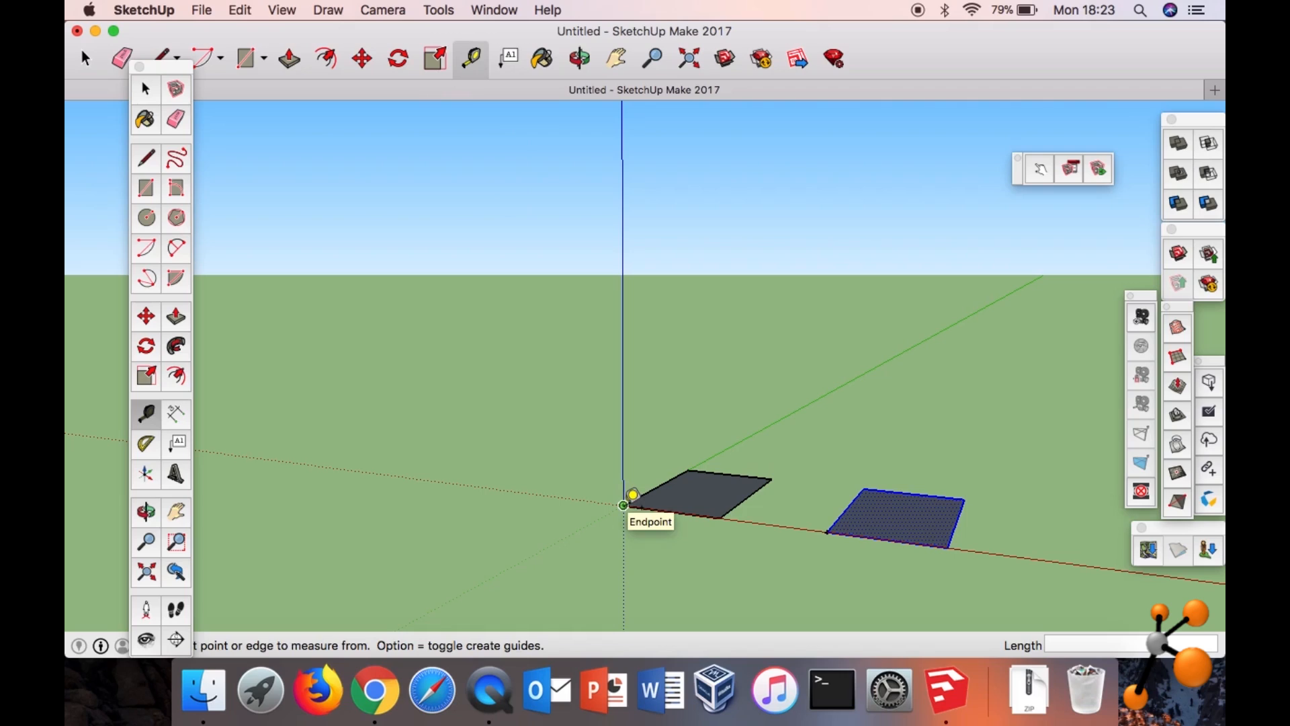
pyautogui.click(623, 505)
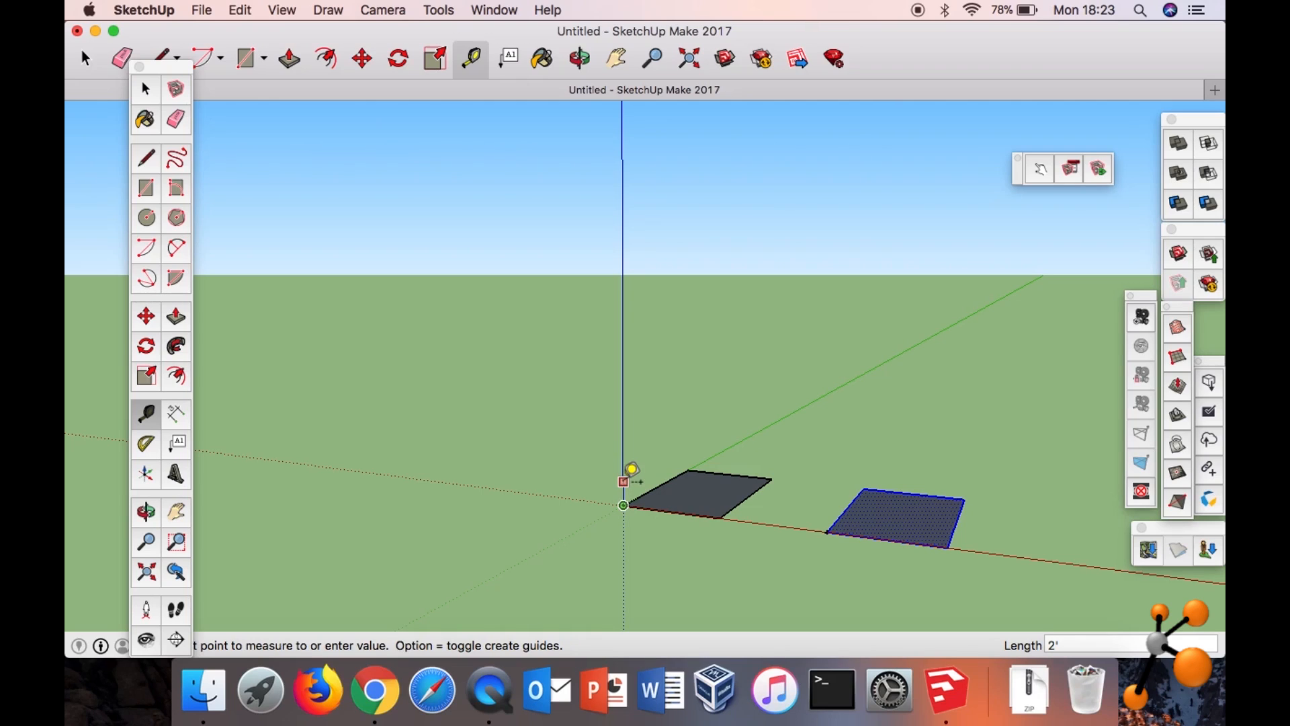
pyautogui.click(625, 479)
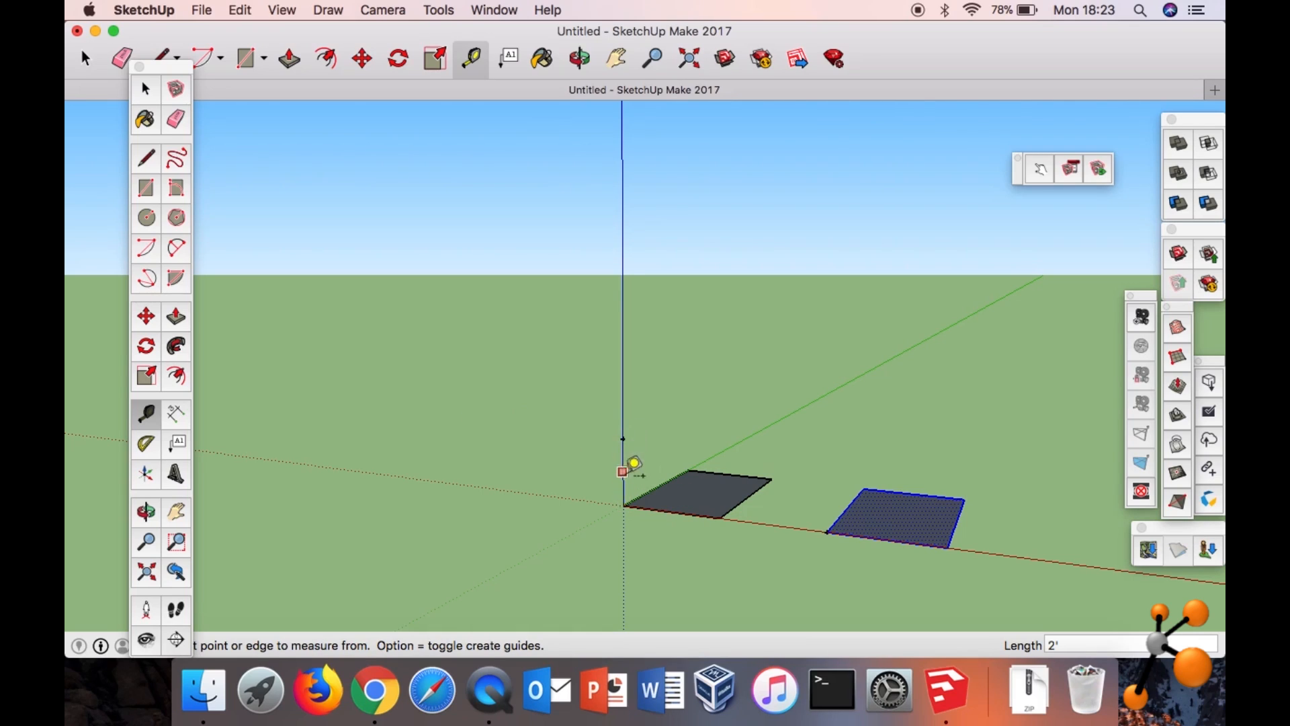
# Push/Pull the face of the rectangle at the origin upward 2' to the guide point on the blue axis.
pyautogui.moveTo(512, 414); pyautogui.dragTo(578, 498, button='middle')
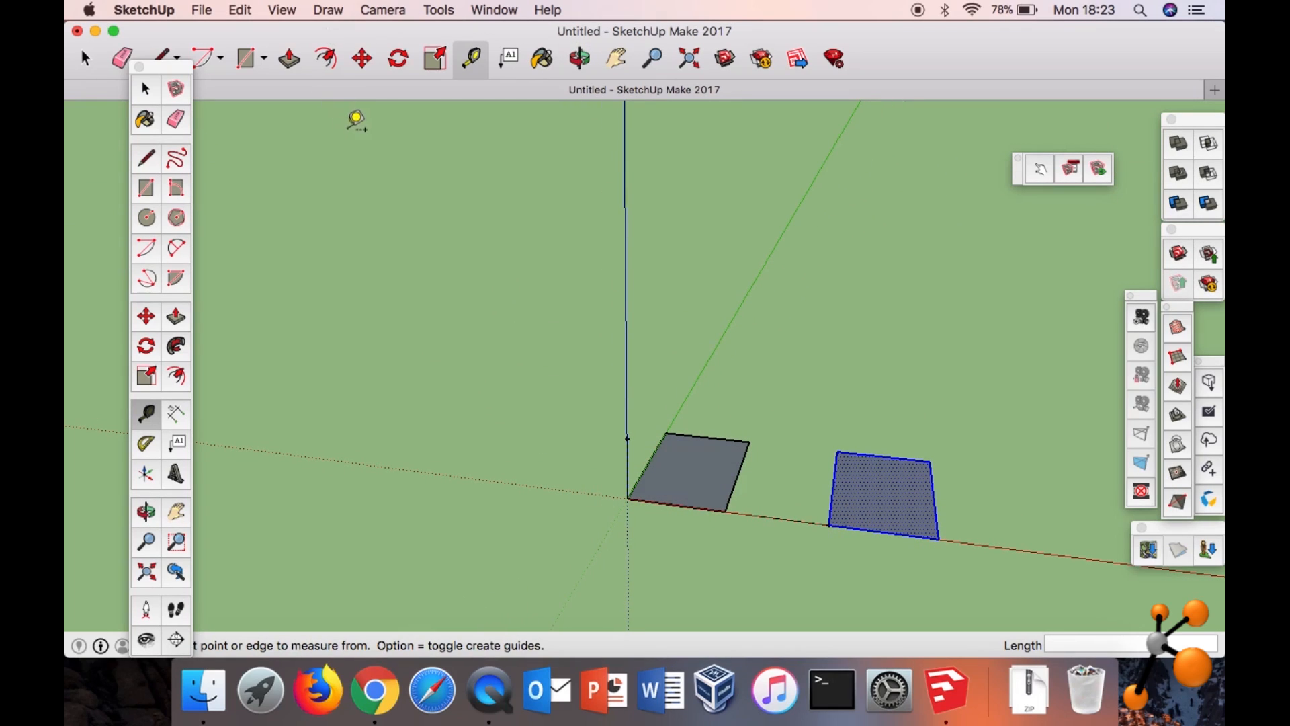
pyautogui.moveTo(423, 245); pyautogui.dragTo(426, 437, button='middle')
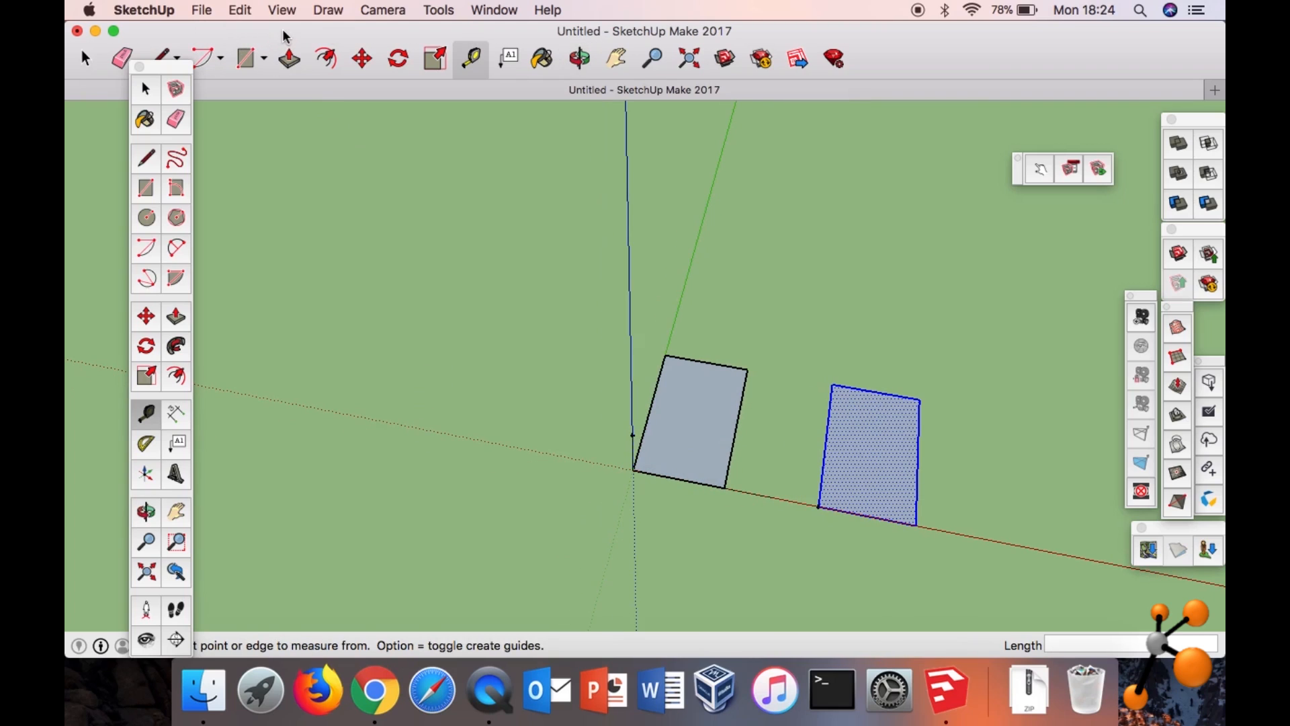
pyautogui.moveTo(426, 233); pyautogui.dragTo(178, 148, button='middle')
pyautogui.moveTo(490, 297); pyautogui.dragTo(504, 339, button='middle')
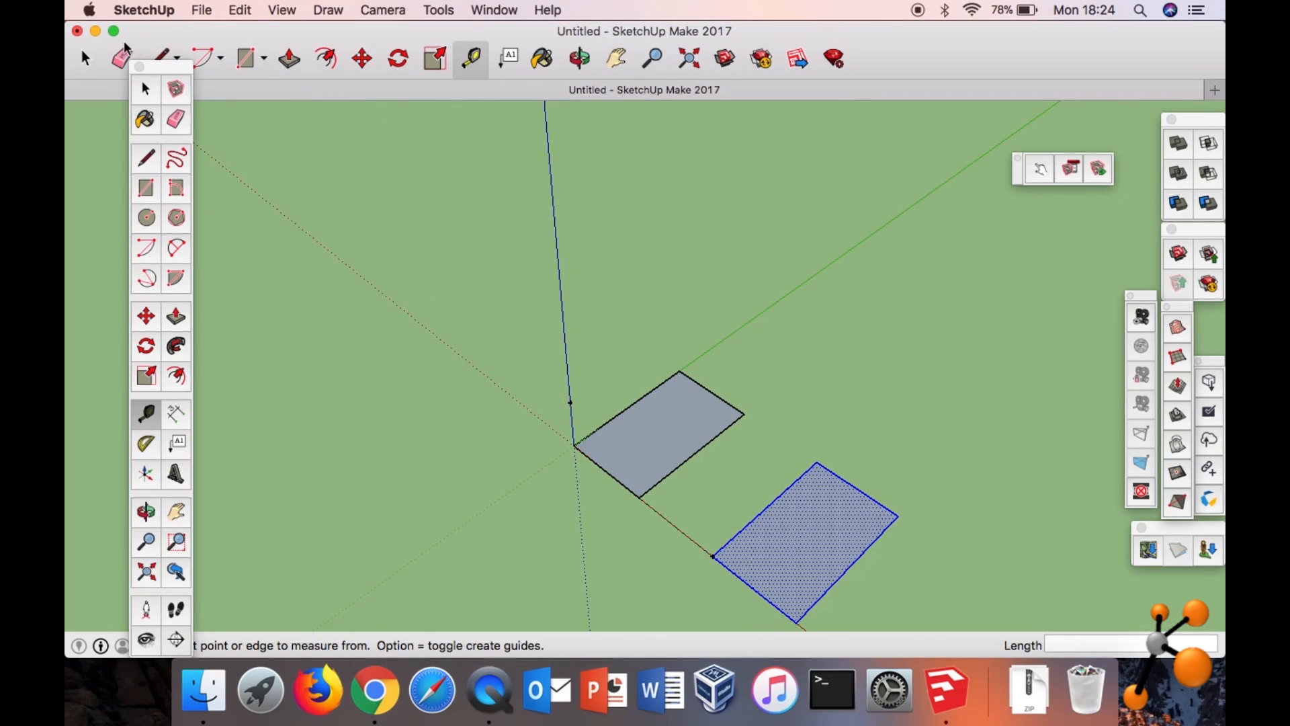
pyautogui.click(86, 58)
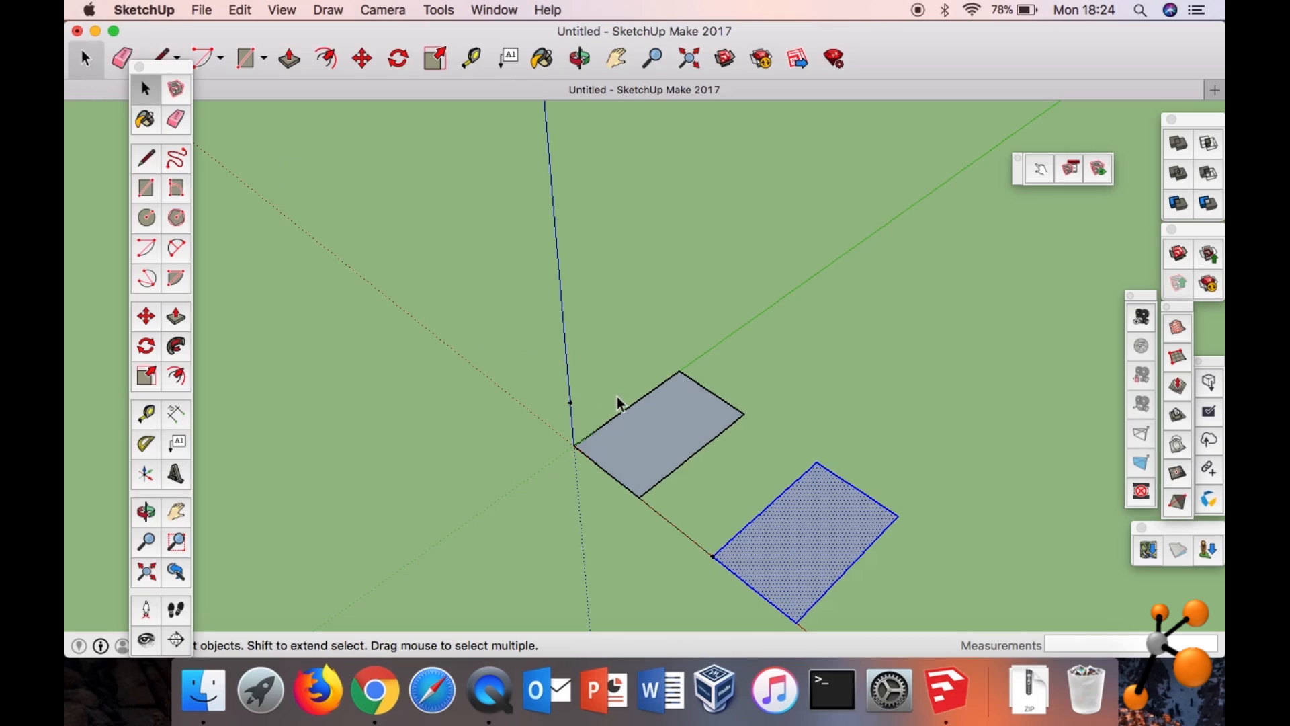
pyautogui.click(660, 435)
pyautogui.click(294, 61)
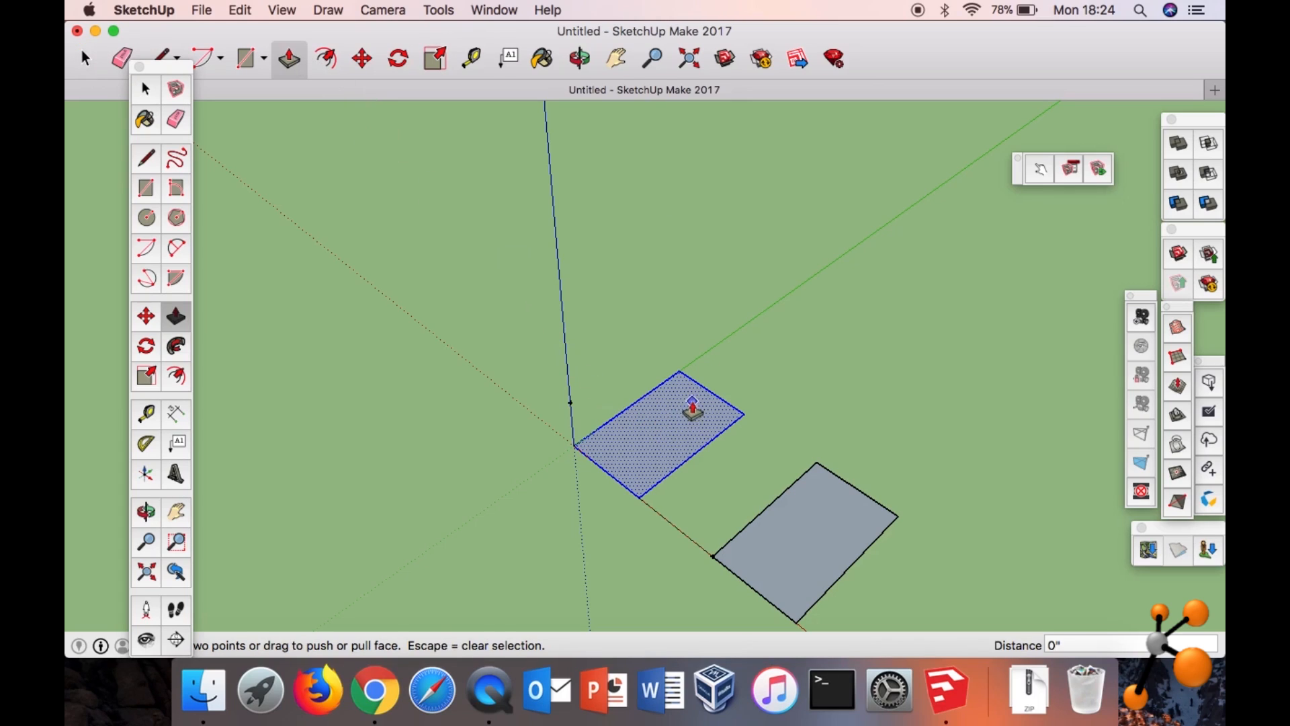
pyautogui.moveTo(654, 422); pyautogui.dragTo(719, 374, button='middle')
pyautogui.rightClick(720, 373)
pyautogui.click(742, 397)
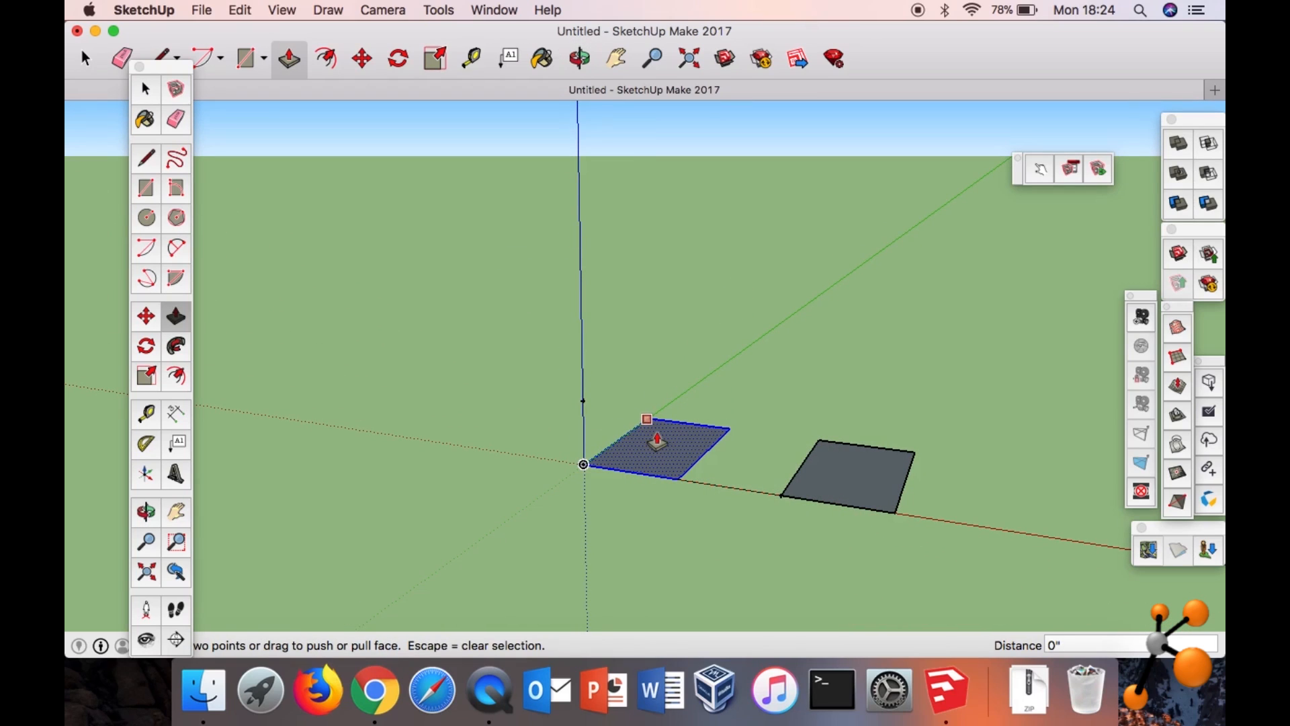
pyautogui.click(657, 440)
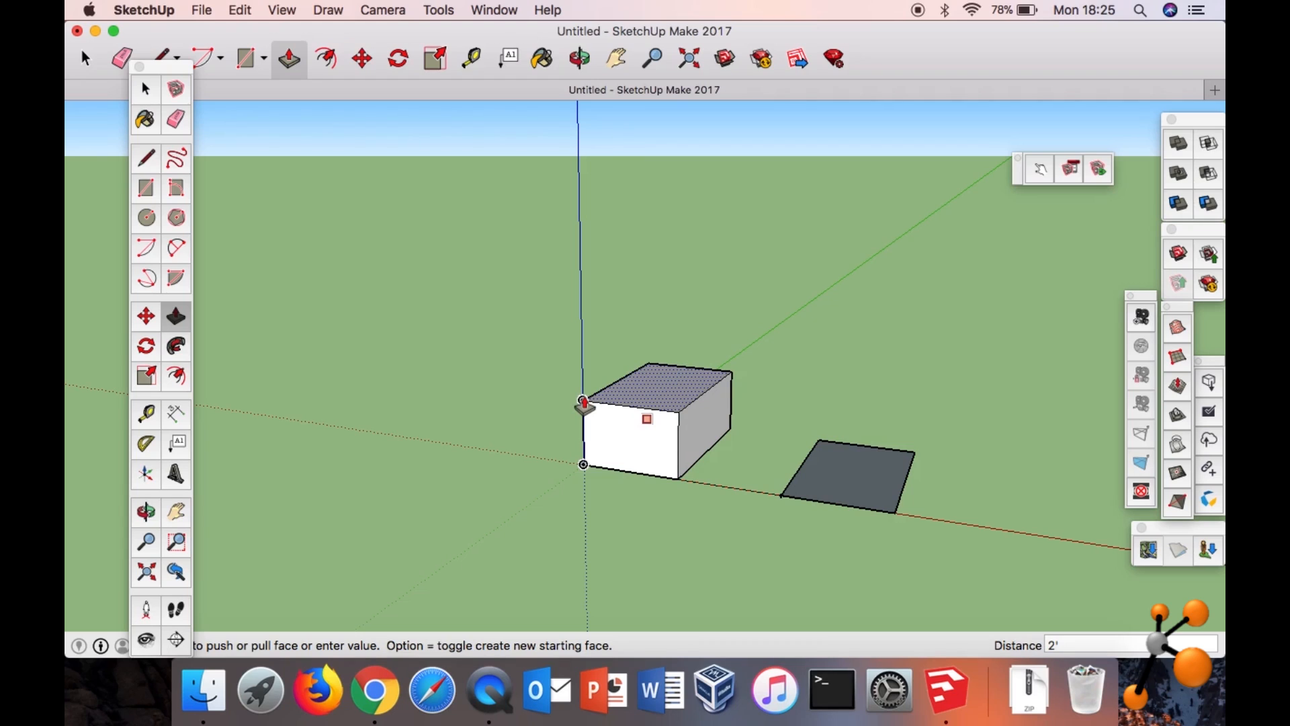
pyautogui.click(583, 403)
pyautogui.scroll(4, 522, 538)
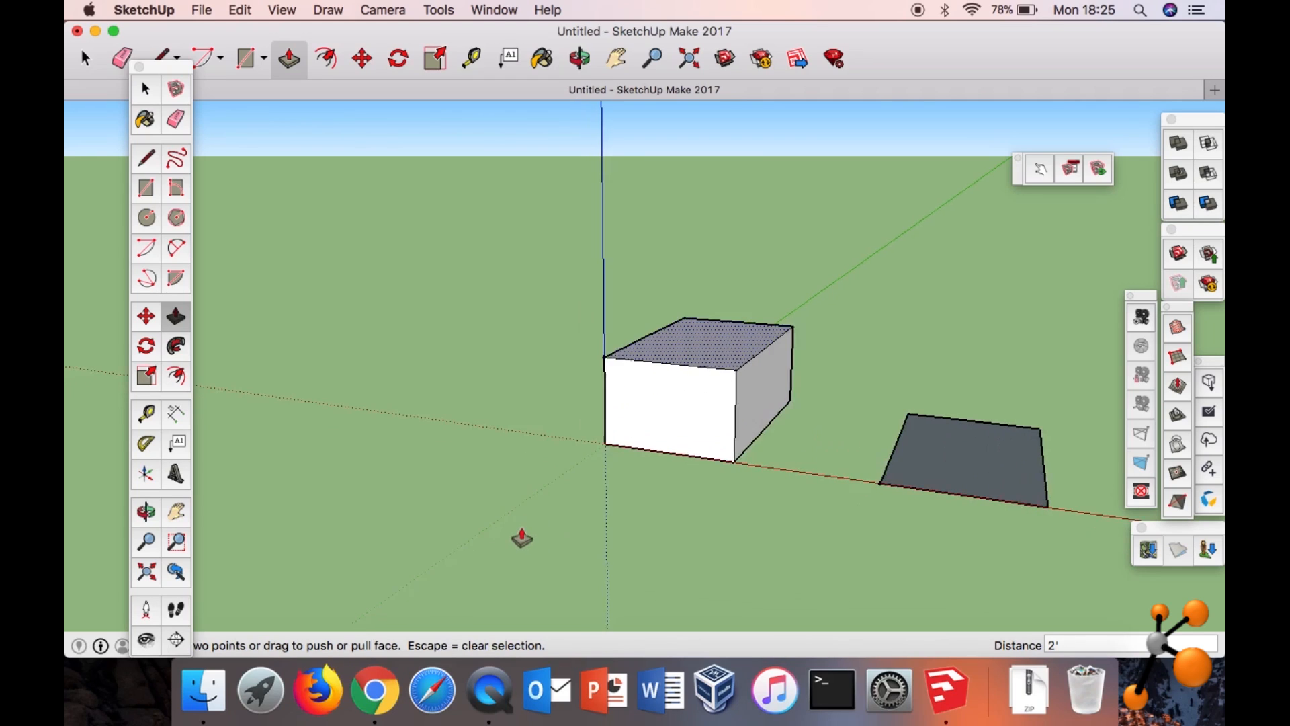
pyautogui.moveTo(570, 389); pyautogui.dragTo(339, 420, button='middle')
pyautogui.moveTo(706, 437); pyautogui.dragTo(884, 519, button='middle')
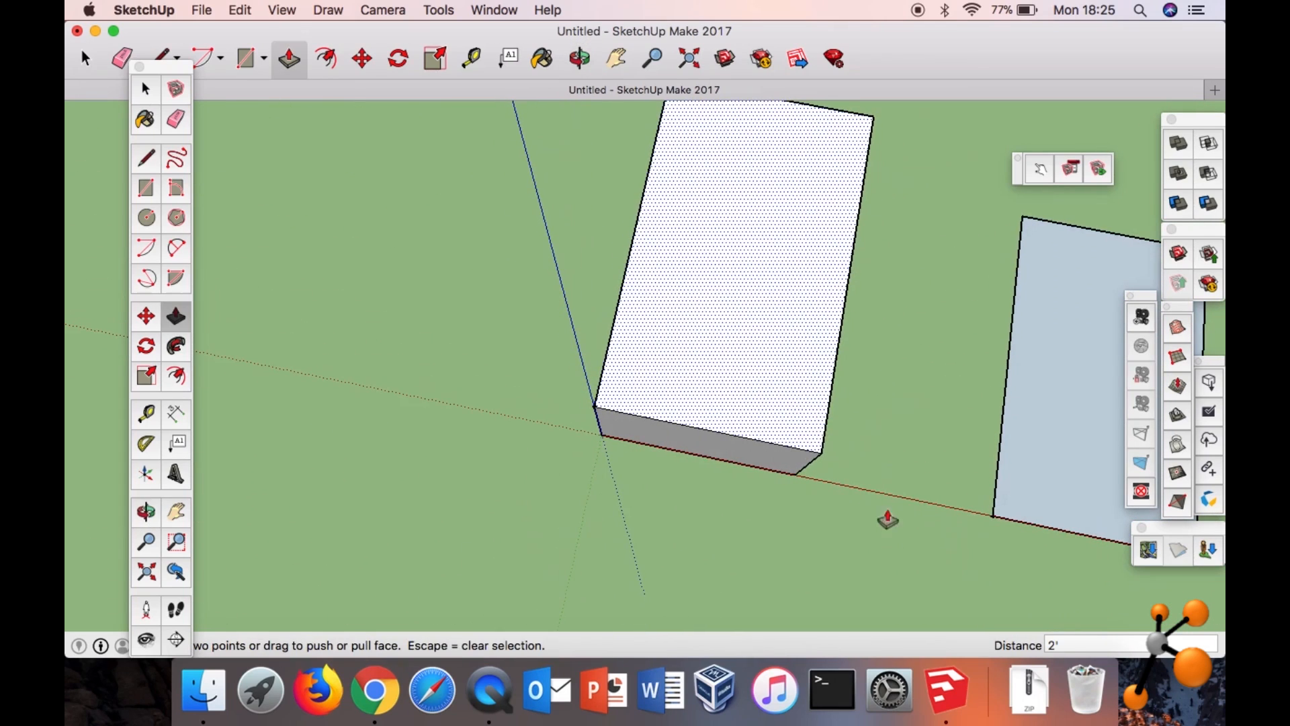
# Push/Pull the top face of the box at the origin upward by about 1' 6 9/16".
pyautogui.moveTo(833, 478); pyautogui.dragTo(625, 283, button='middle')
pyautogui.scroll(-5, 769, 403)
pyautogui.click(868, 449)
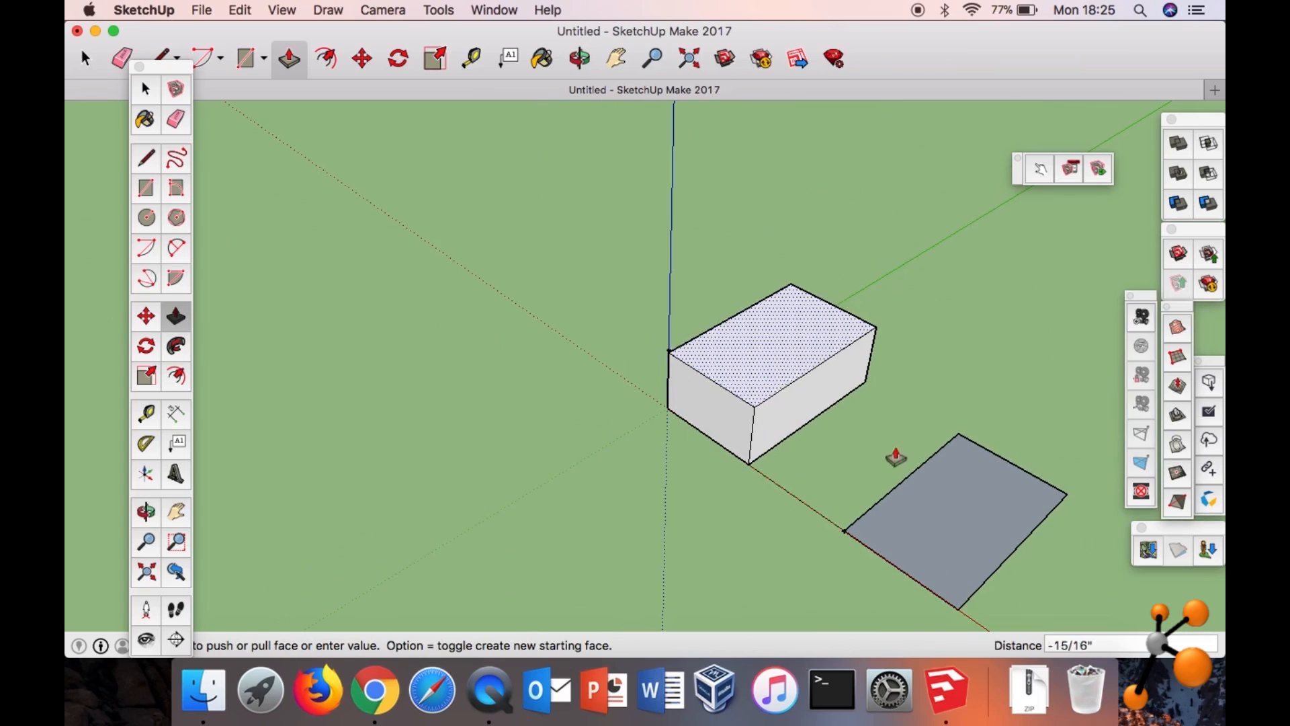
pyautogui.click(982, 437)
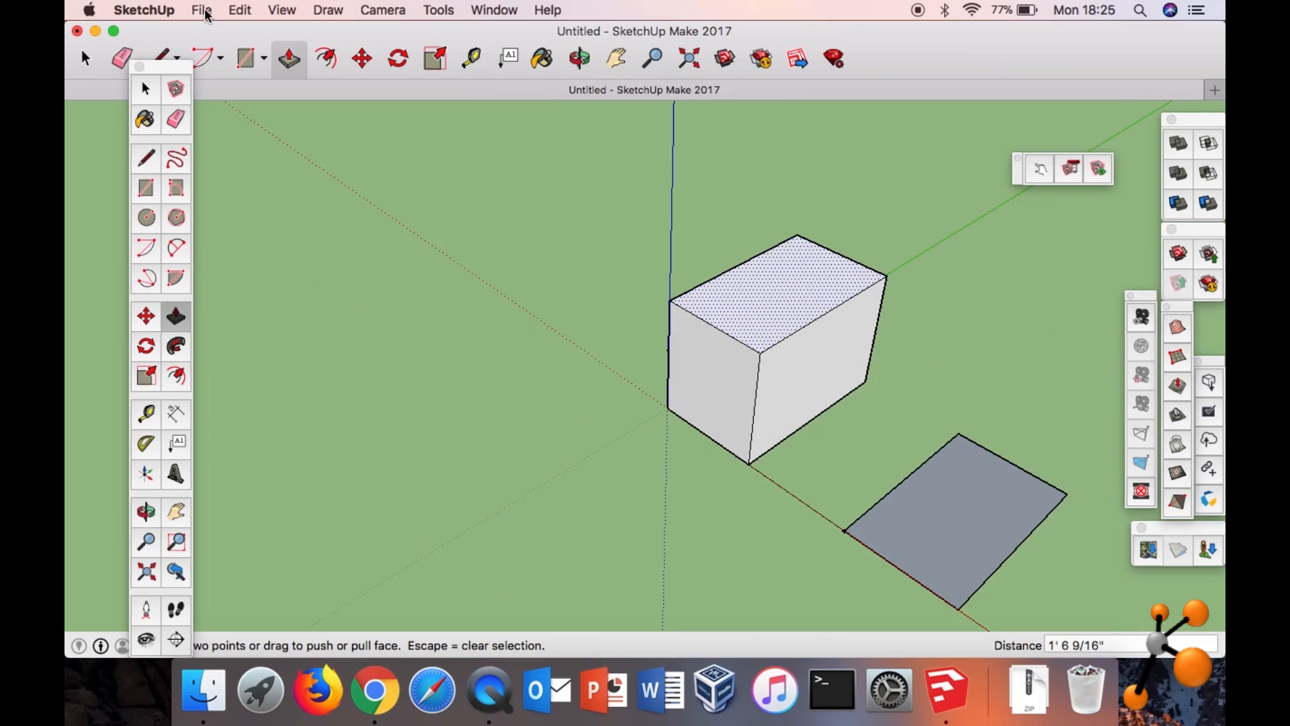
# Push/Pull the box's top face back down by about 1' 6 3/8" and orbit to view the box from the front.
pyautogui.click(775, 272)
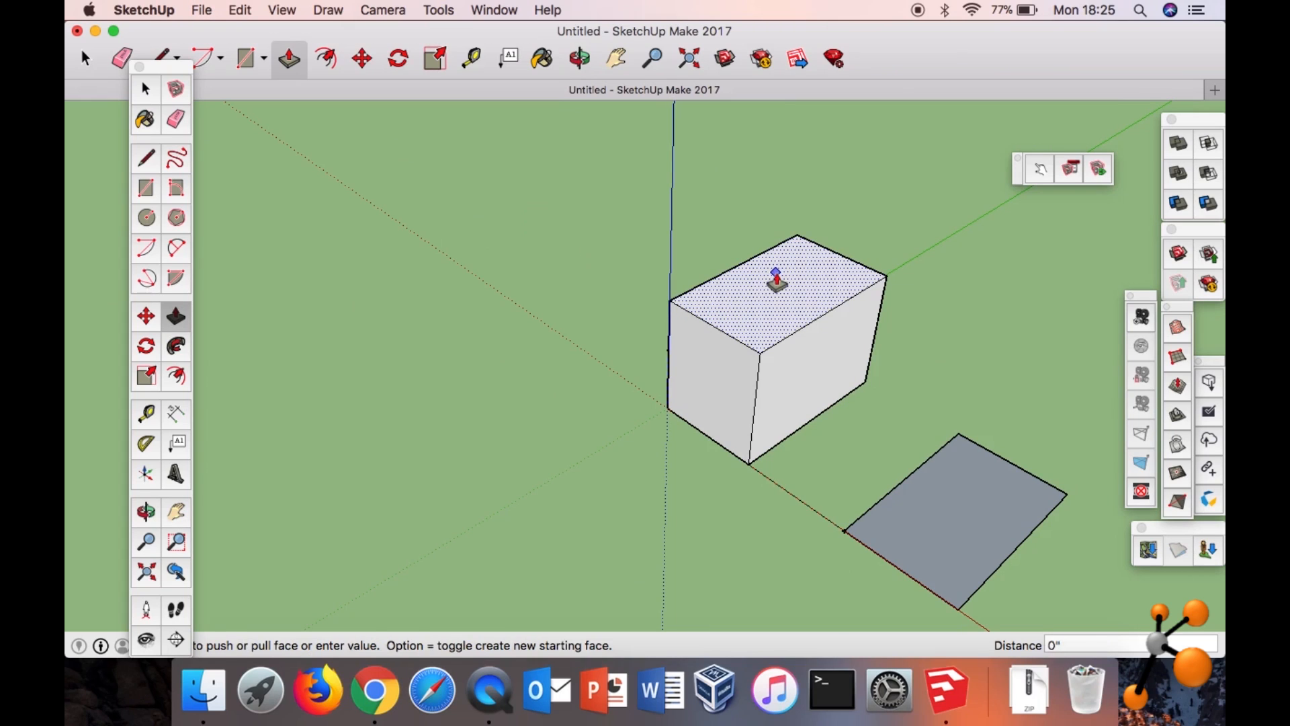
pyautogui.click(764, 329)
pyautogui.press('o')
pyautogui.moveTo(628, 377); pyautogui.dragTo(748, 196)
pyautogui.moveTo(615, 391); pyautogui.dragTo(665, 406)
pyautogui.press('p')
pyautogui.scroll(5, 645, 412)
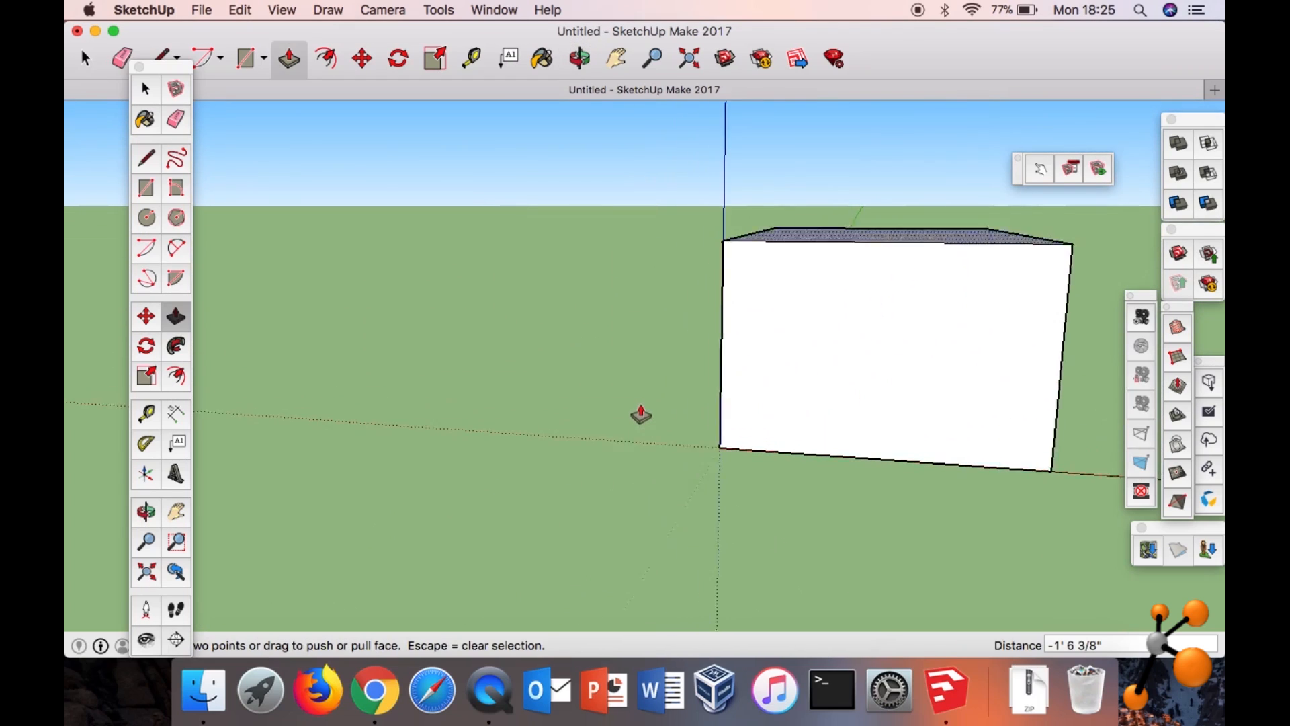
pyautogui.scroll(2, 641, 415)
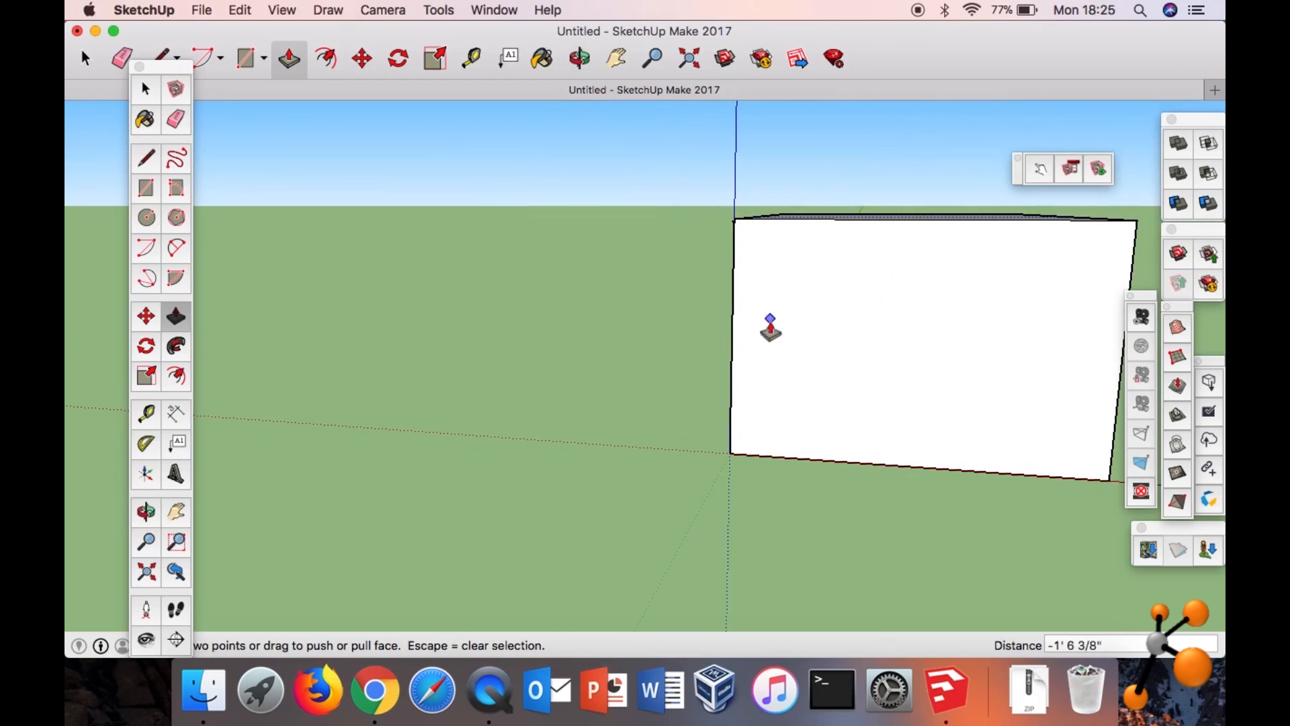
pyautogui.moveTo(770, 327); pyautogui.dragTo(756, 400, button='middle')
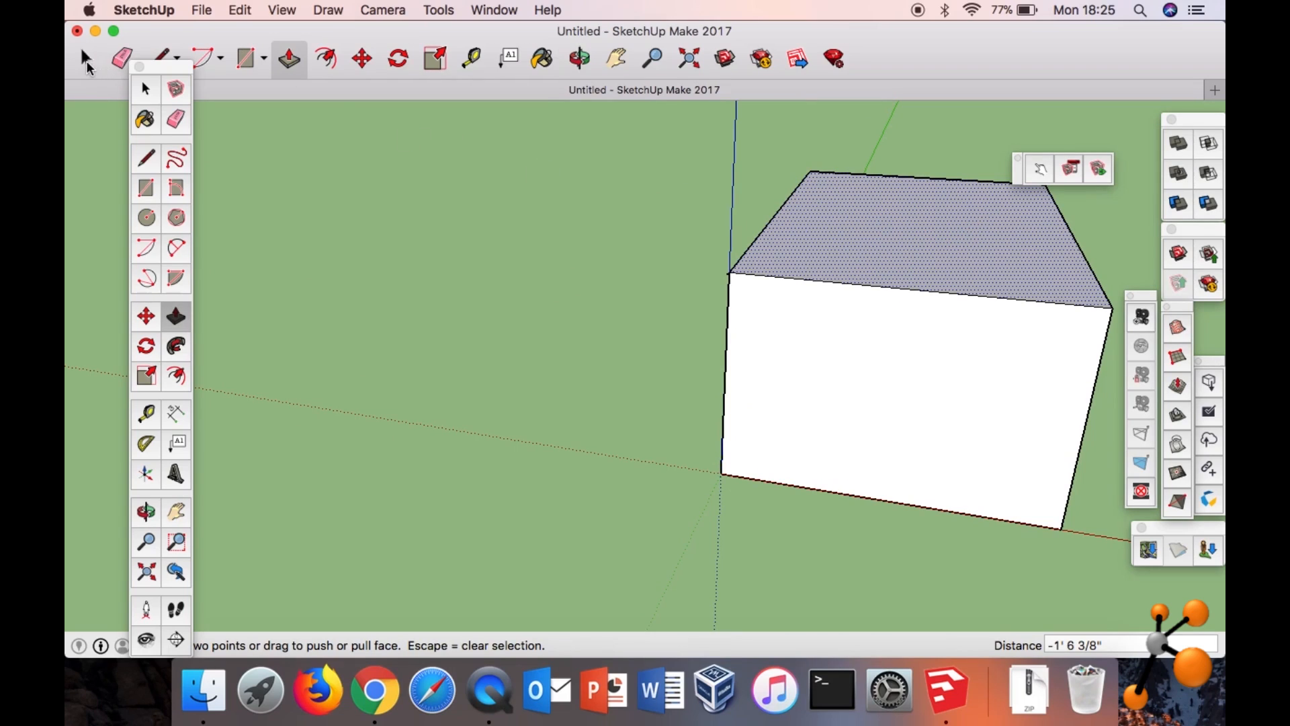
# Select the box's top face with its bounding edges, and window-select the whole box.
pyautogui.click(86, 60)
pyautogui.click(900, 265)
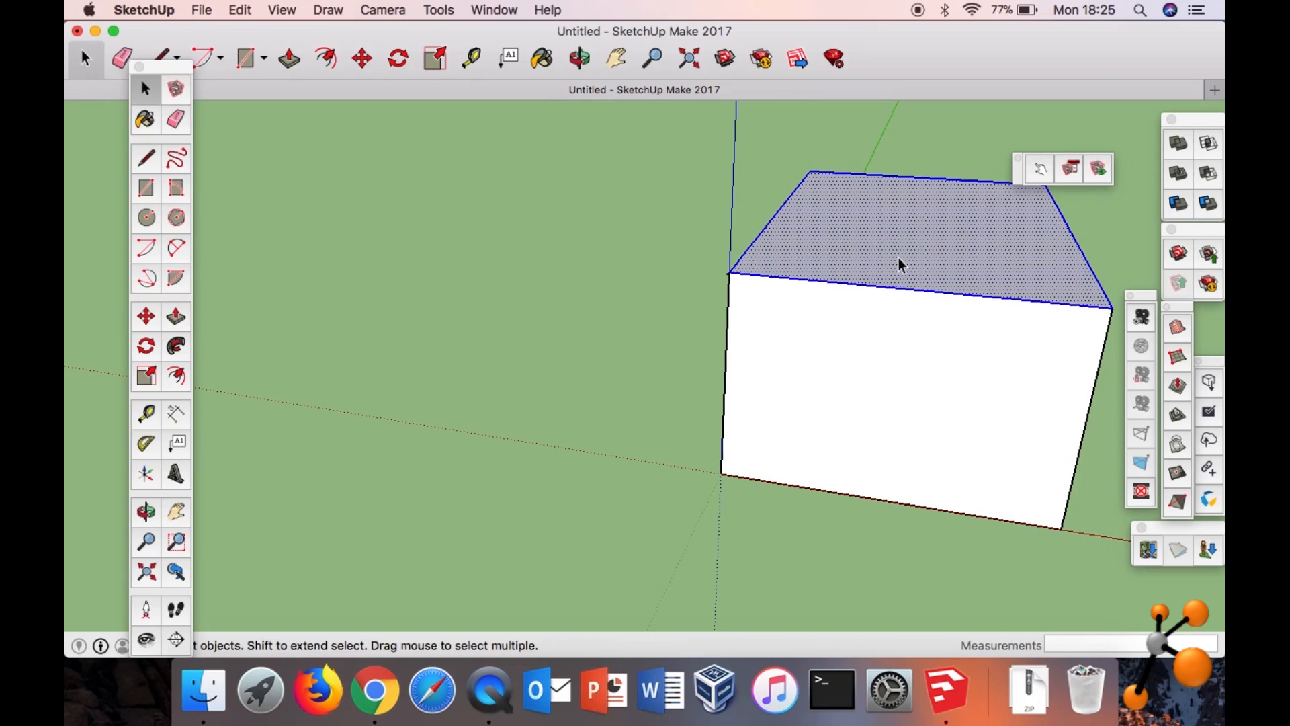
pyautogui.moveTo(661, 150); pyautogui.dragTo(1141, 607)
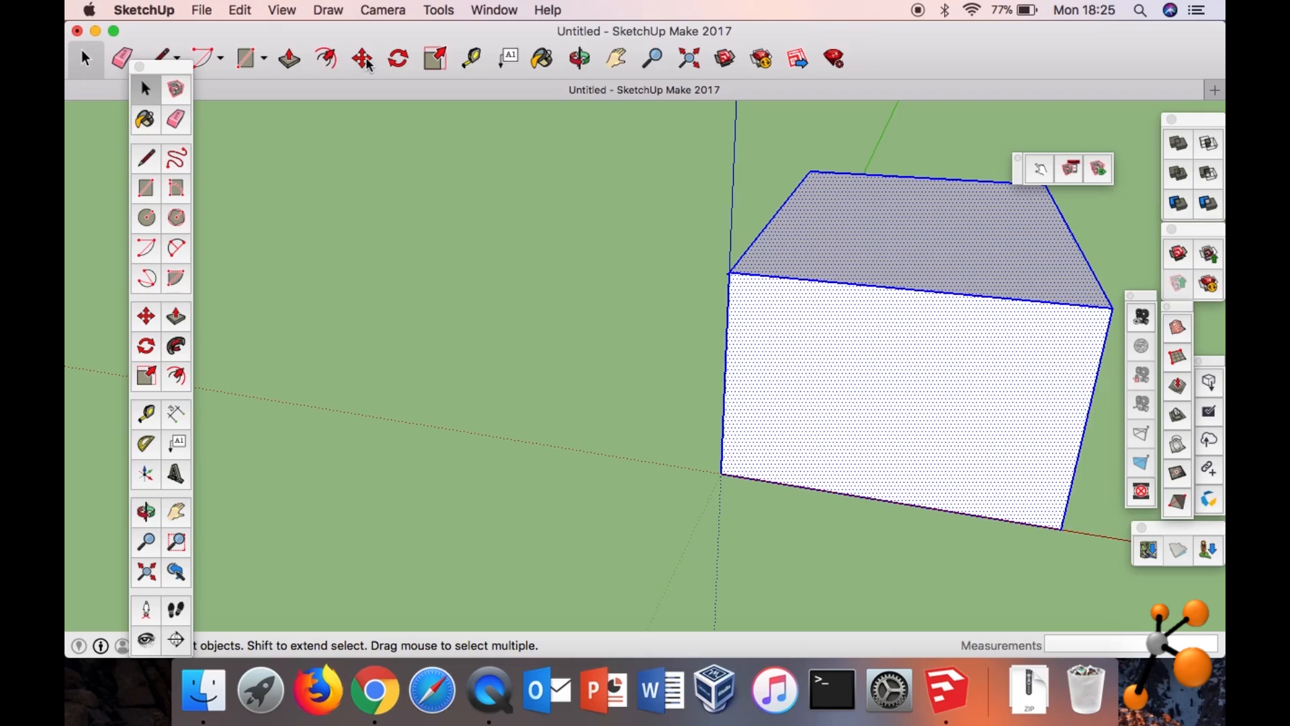
# Push/Pull the box's top face to the guide point on the blue axis and leave the Push/Pull tool.
pyautogui.click(289, 58)
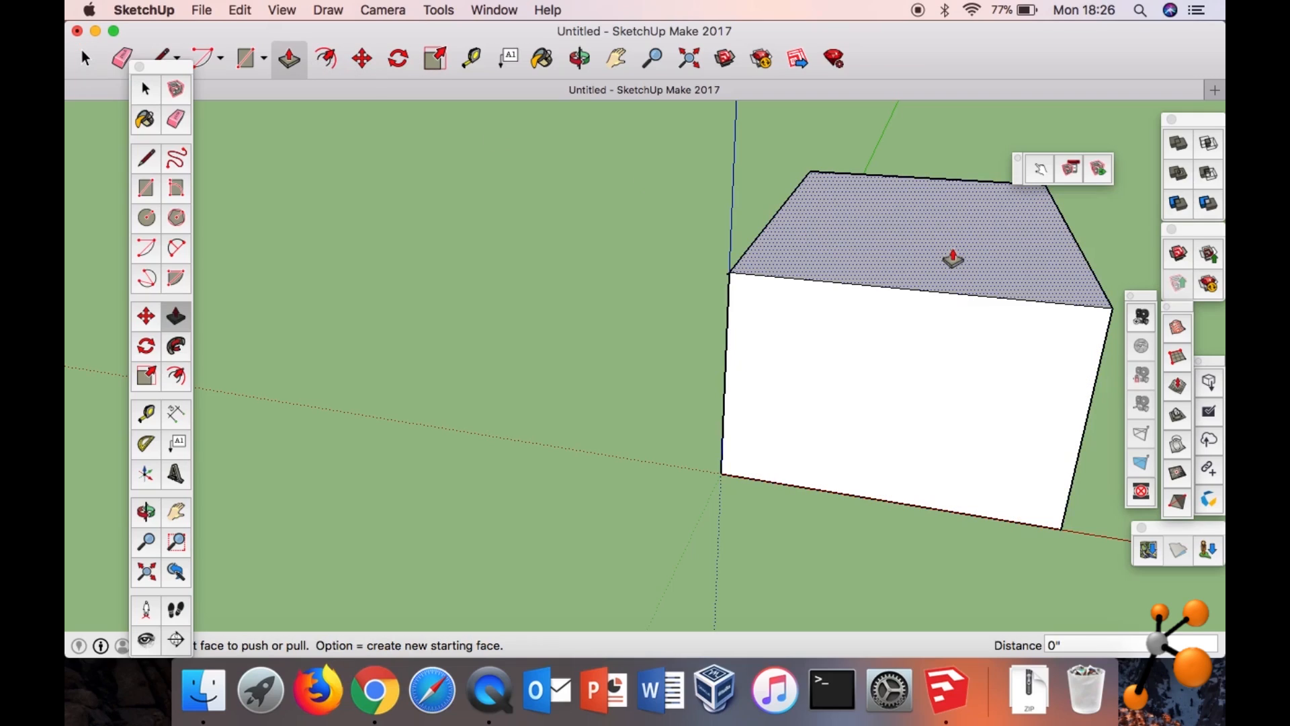
pyautogui.click(916, 227)
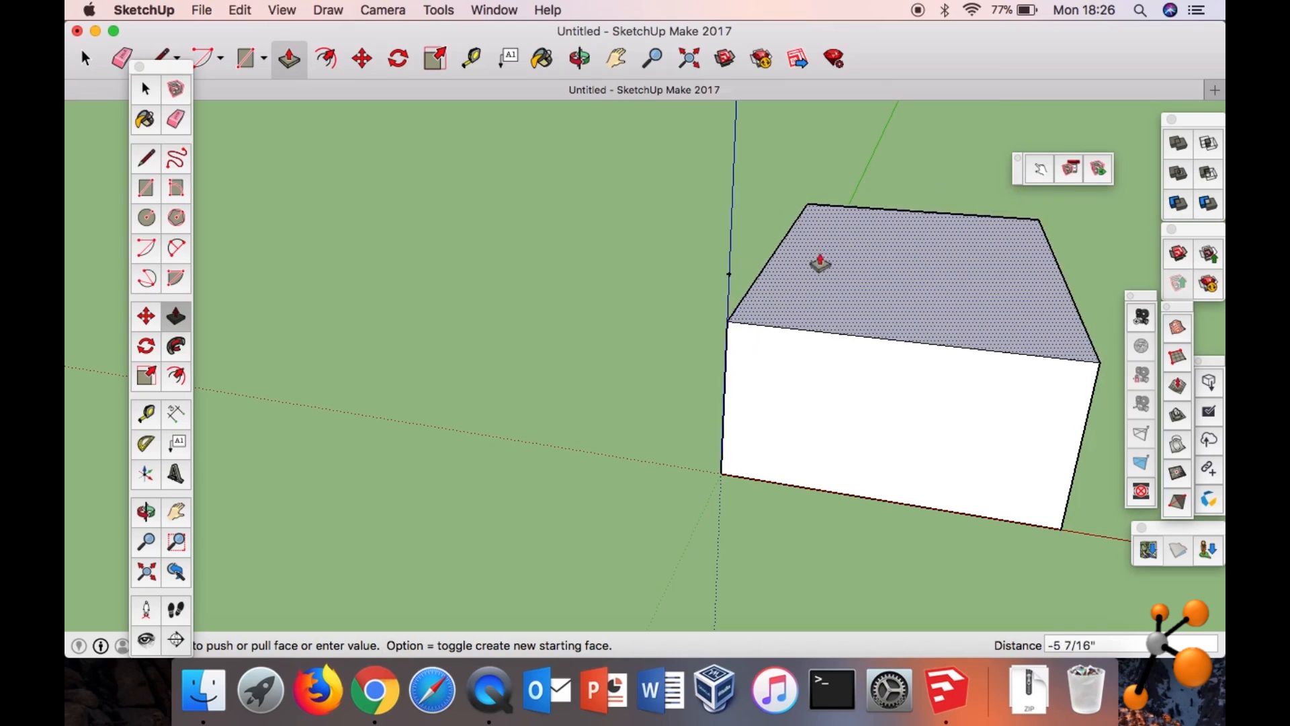
pyautogui.click(728, 278)
pyautogui.press('o')
pyautogui.moveTo(924, 406); pyautogui.dragTo(834, 471)
pyautogui.press('p')
pyautogui.scroll(-2, 834, 470)
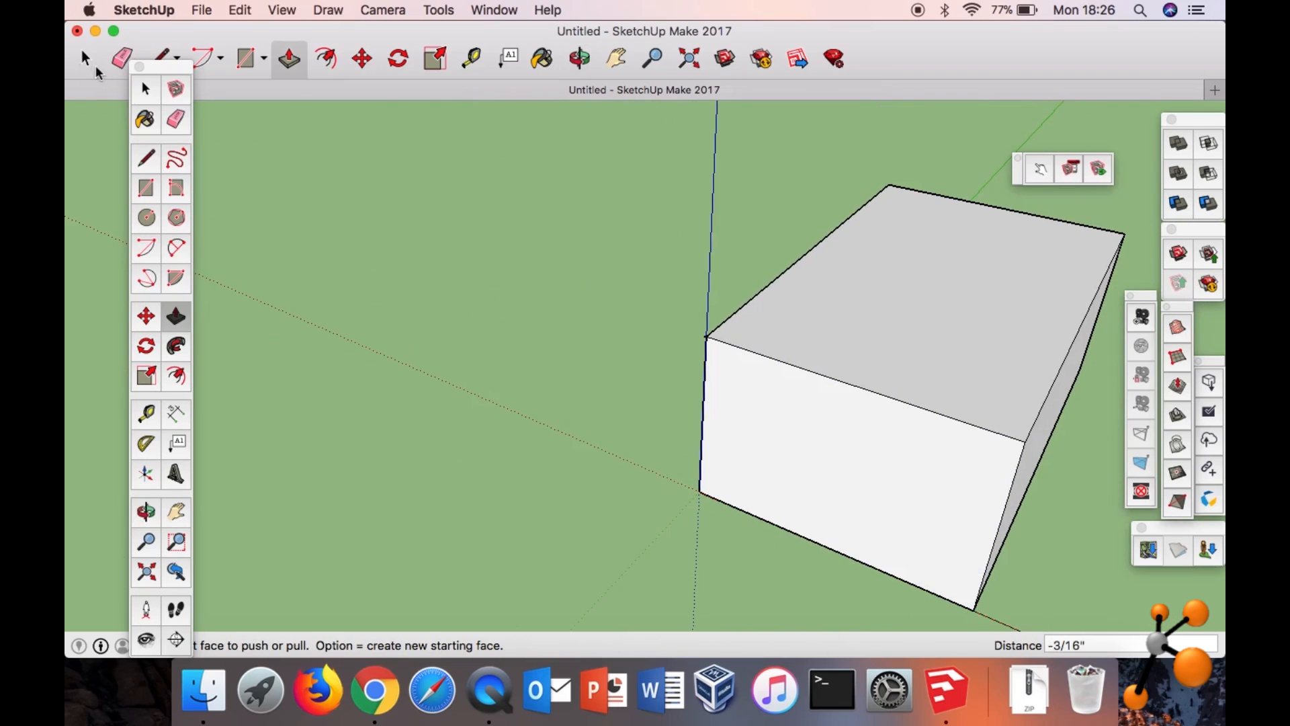
pyautogui.click(85, 59)
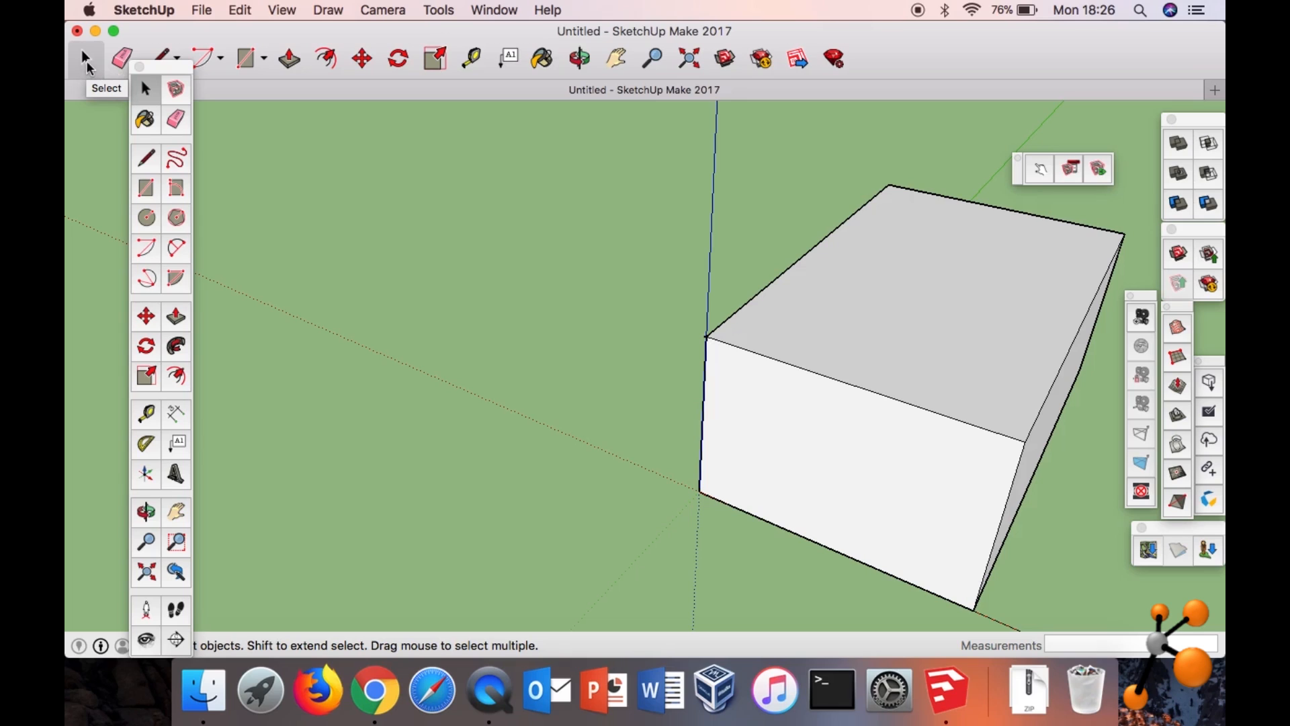
pyautogui.moveTo(633, 255); pyautogui.dragTo(521, 211)
pyautogui.moveTo(672, 279); pyautogui.dragTo(764, 299, button='middle')
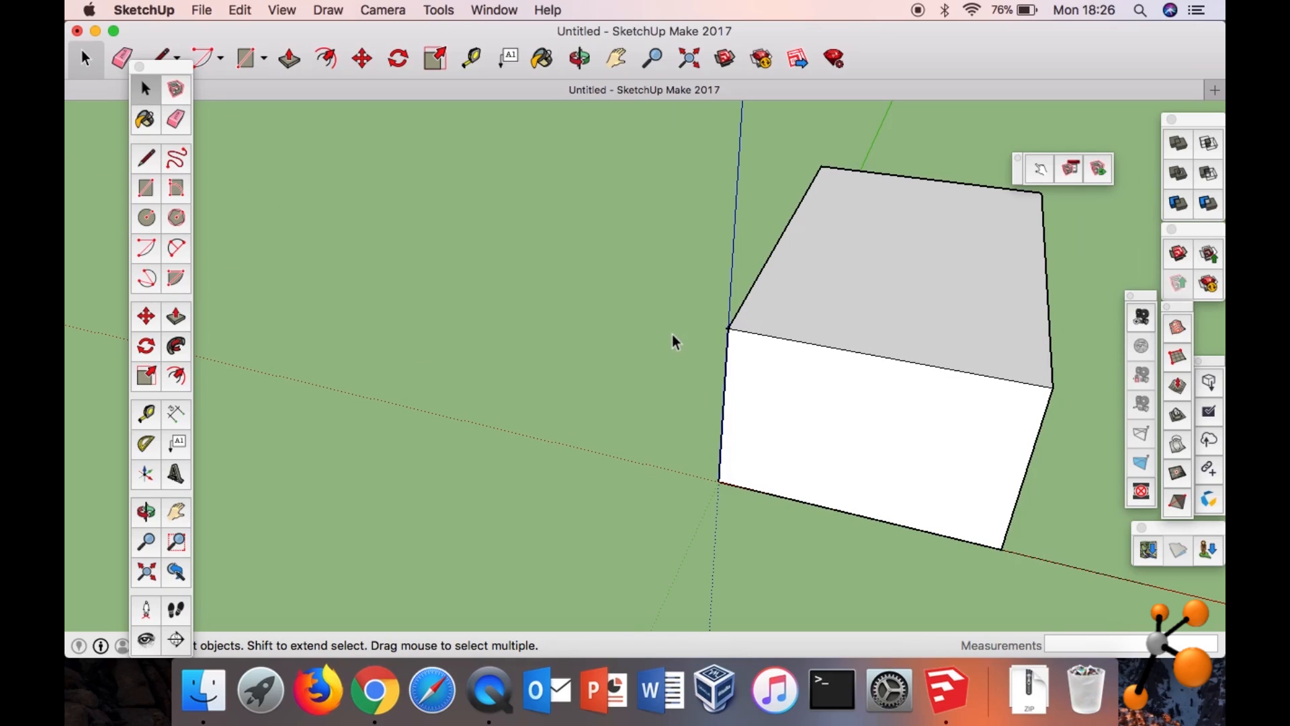
pyautogui.moveTo(674, 342)
pyautogui.mouseDown()
pyautogui.moveTo(591, 325)
pyautogui.moveTo(651, 340)
pyautogui.mouseUp()
pyautogui.scroll(-6, 680, 338)
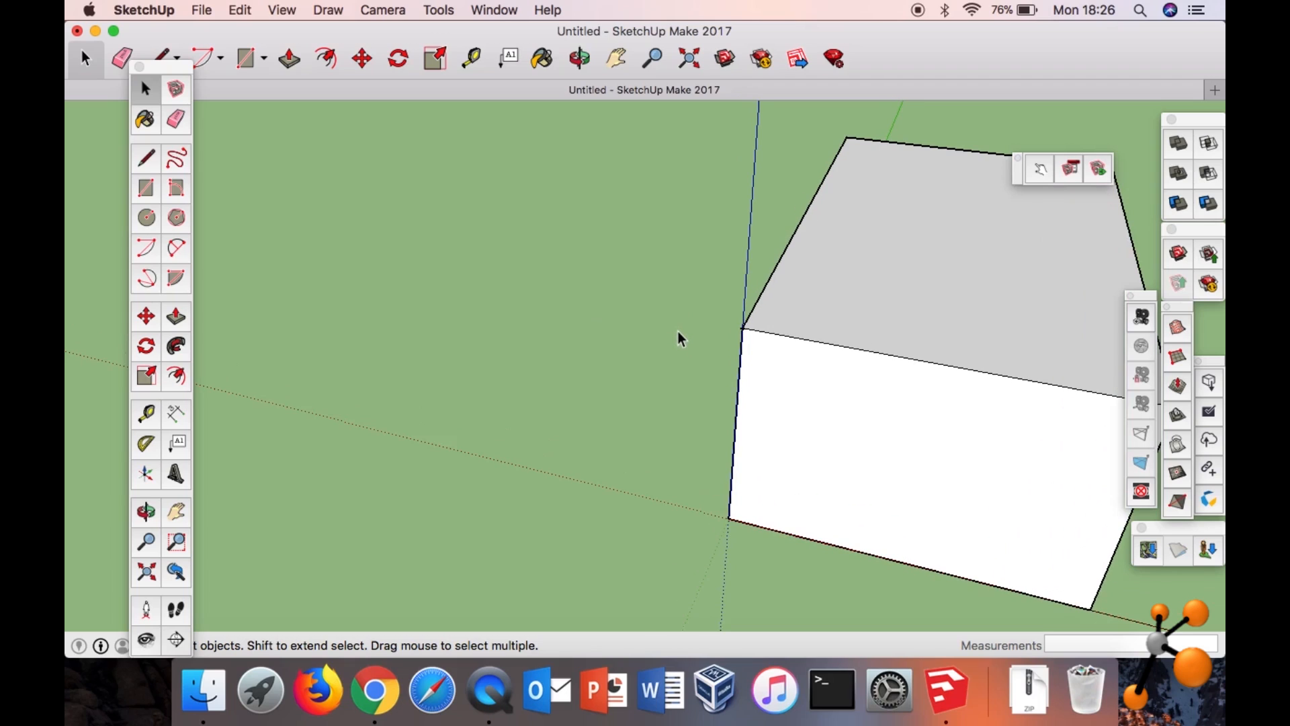
pyautogui.scroll(-4, 680, 338)
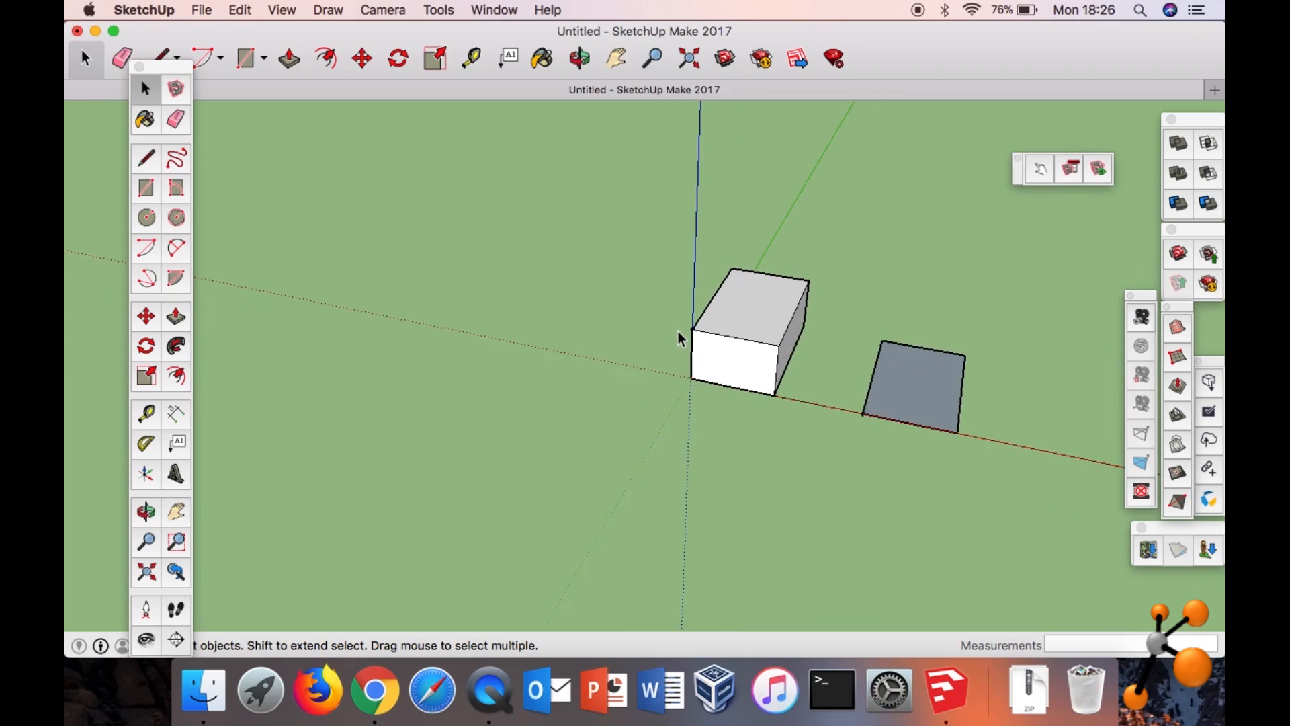